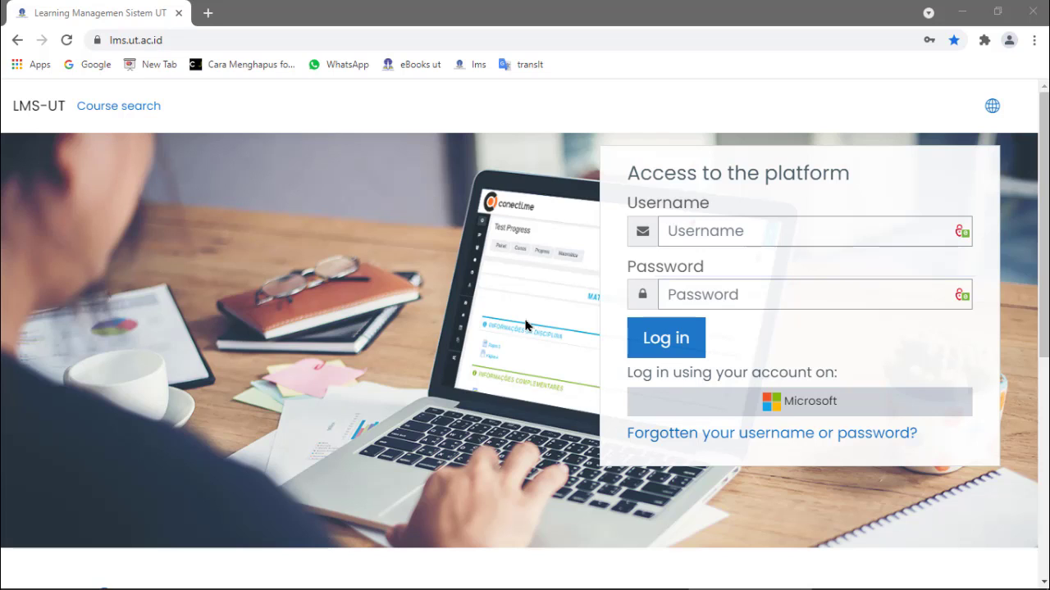
Sign in to LMS-UT with the saved username and password from autofill.
click(707, 230)
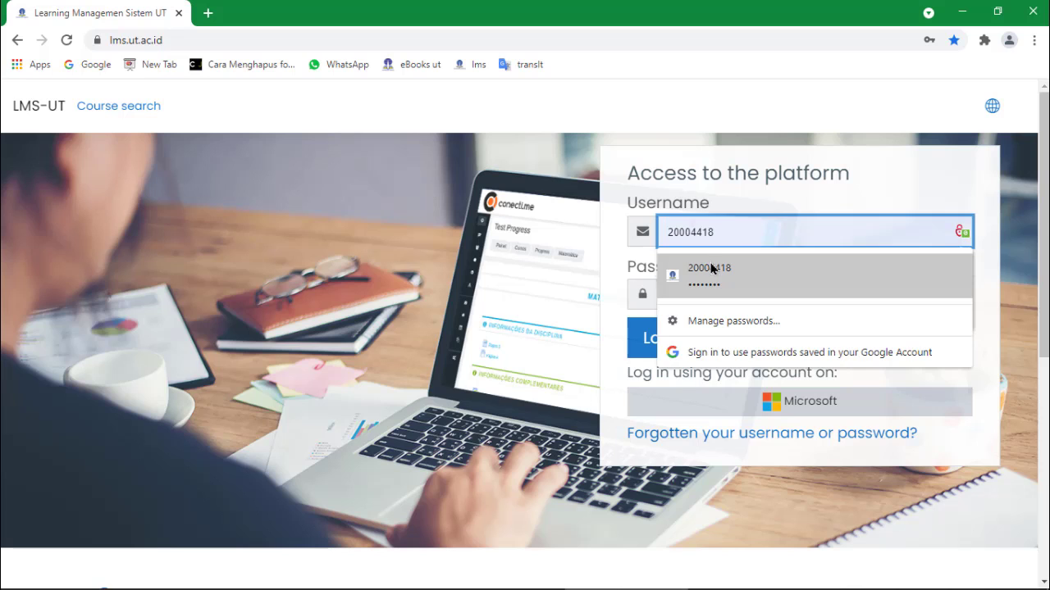
click(710, 270)
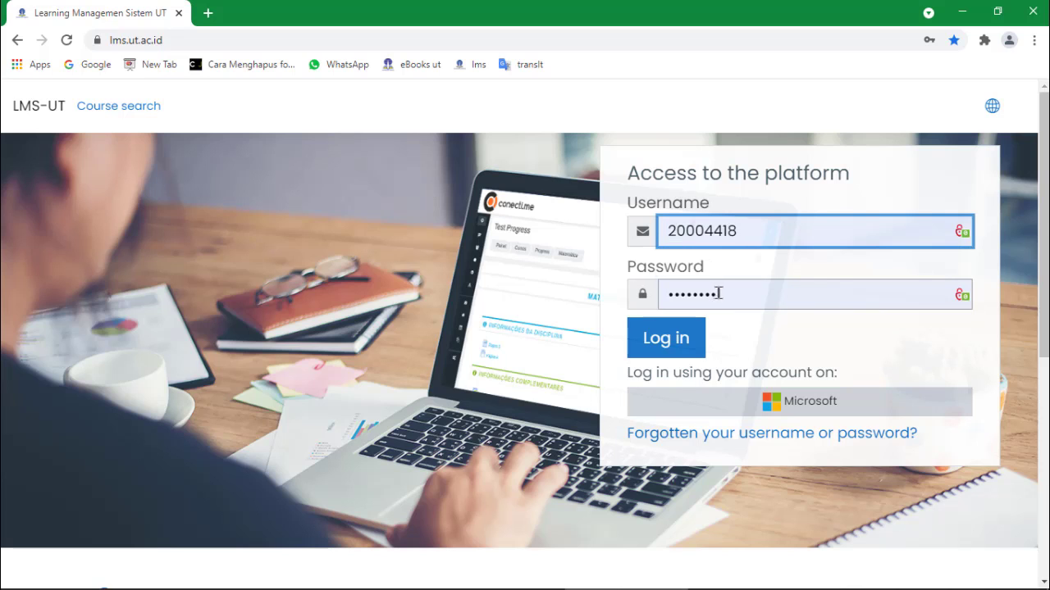
click(722, 294)
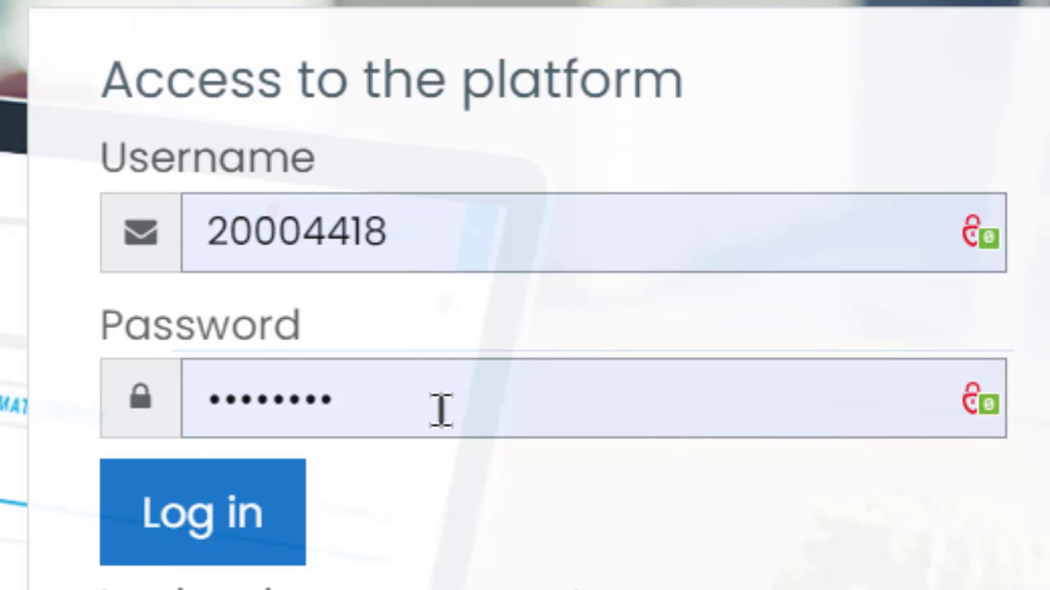
click(220, 559)
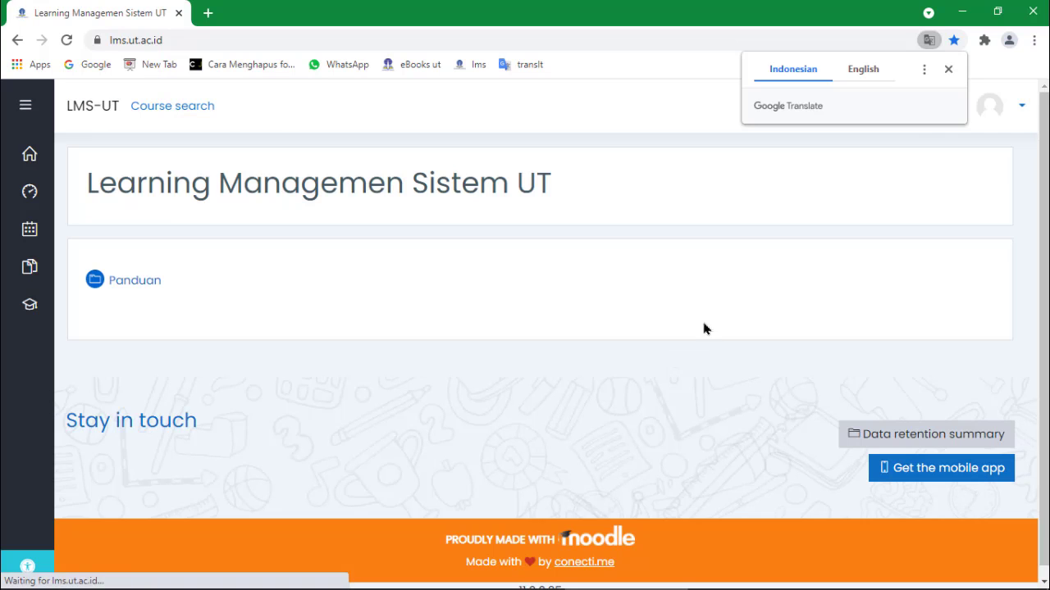
Dismiss the translate and save-password prompts, then go to Preferensi from the user menu.
click(952, 72)
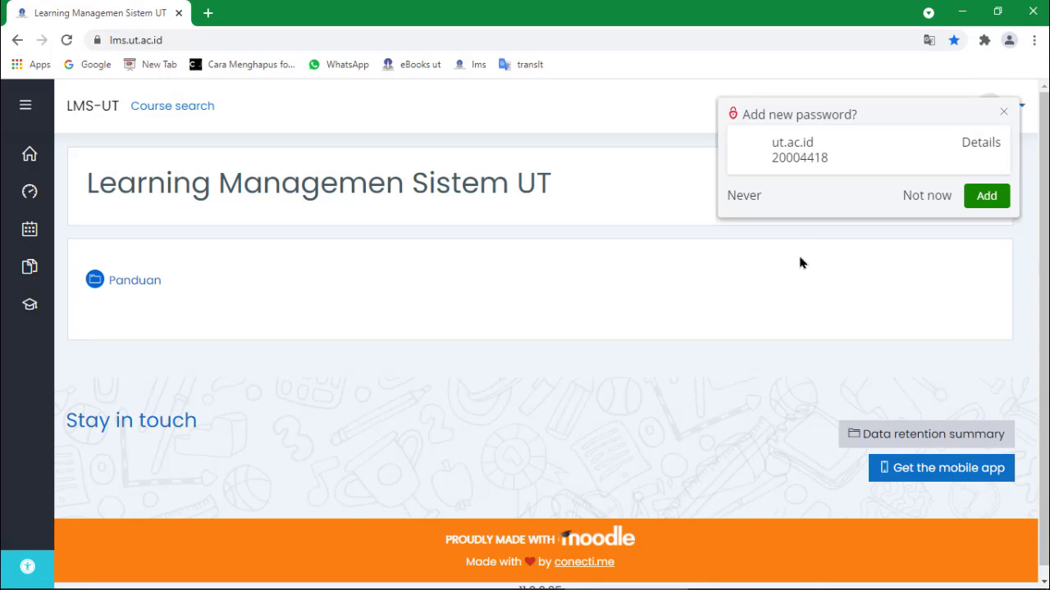
click(1004, 112)
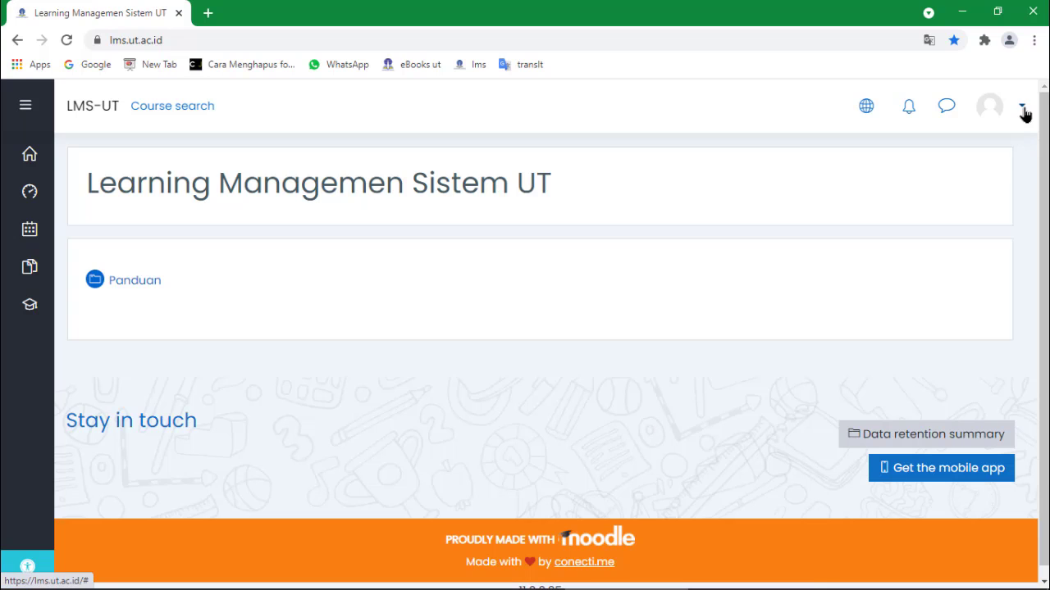
click(1023, 111)
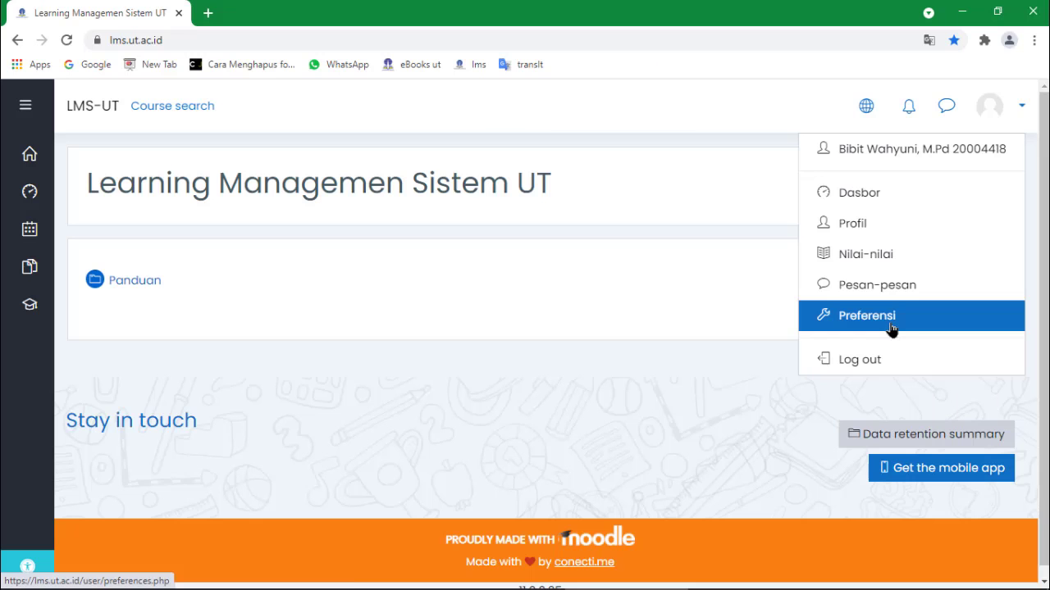
click(689, 548)
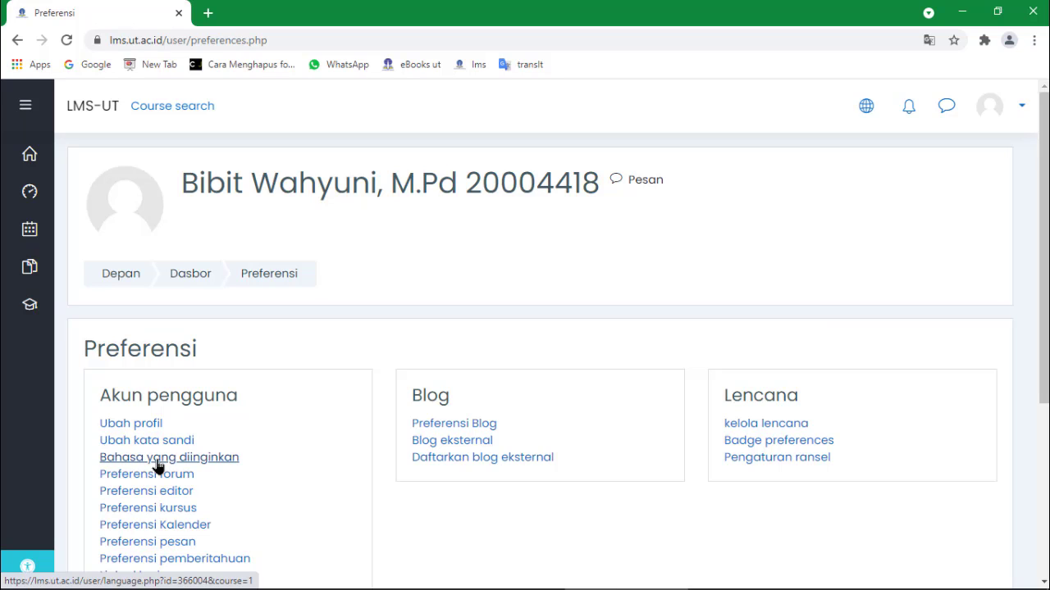
Set Bahasa yang diinginkan to Indonesian (id), after briefly trying English, and save the change.
click(159, 466)
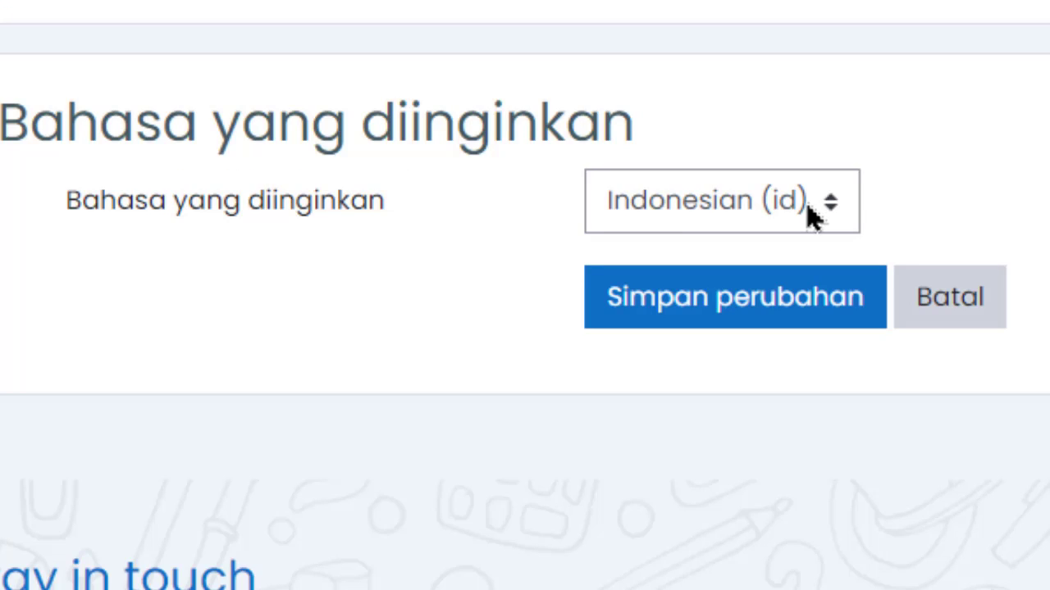
click(810, 211)
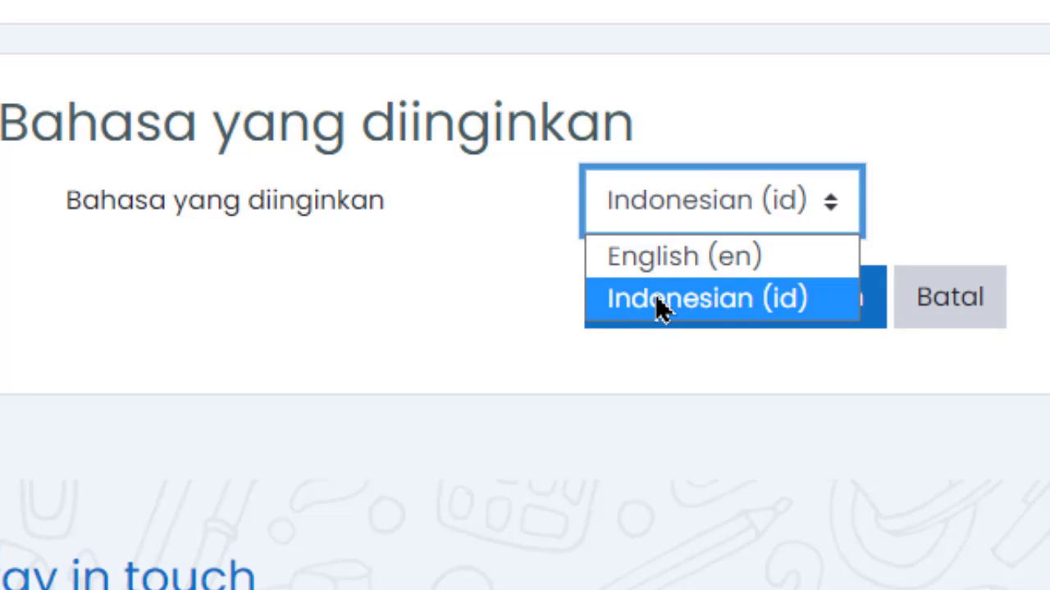
click(697, 262)
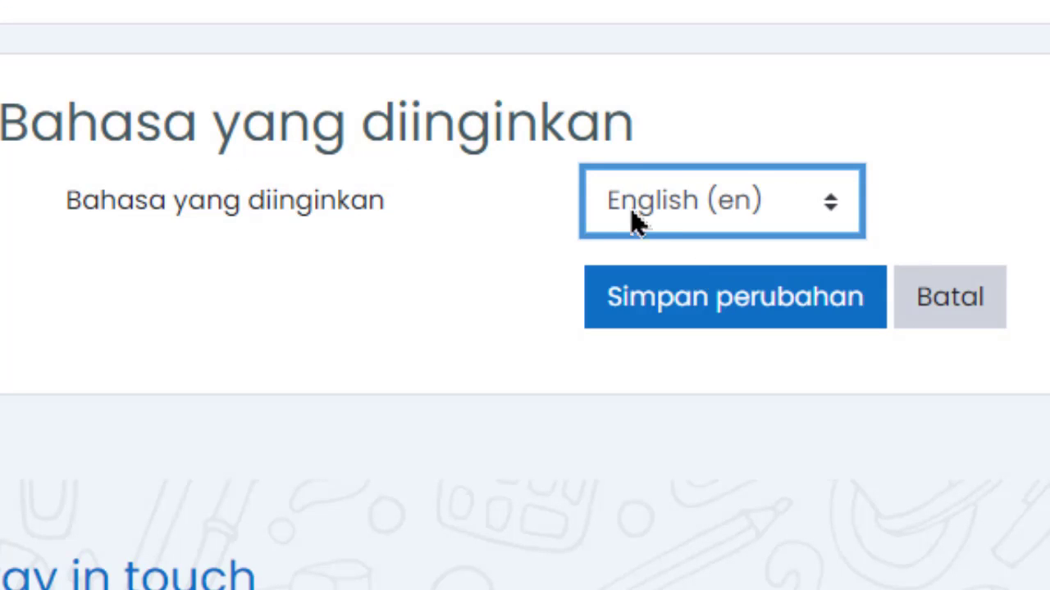
click(784, 205)
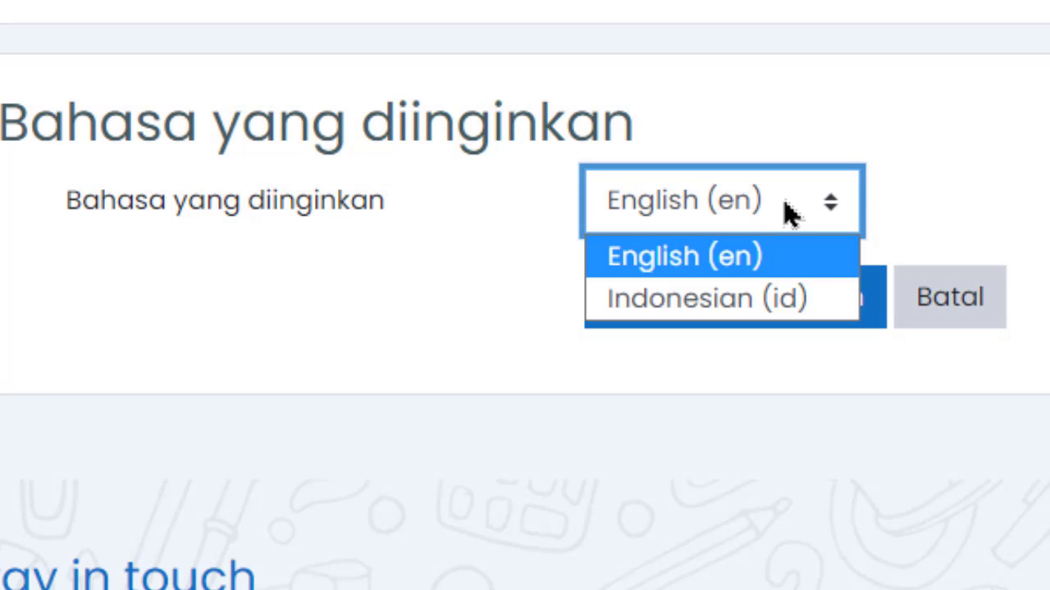
click(683, 297)
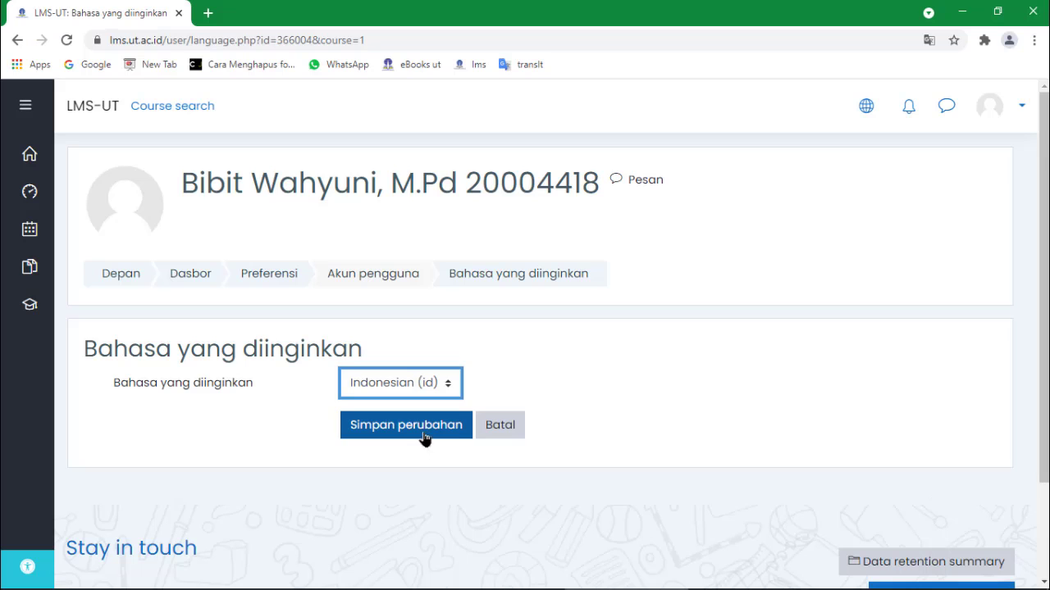
click(423, 435)
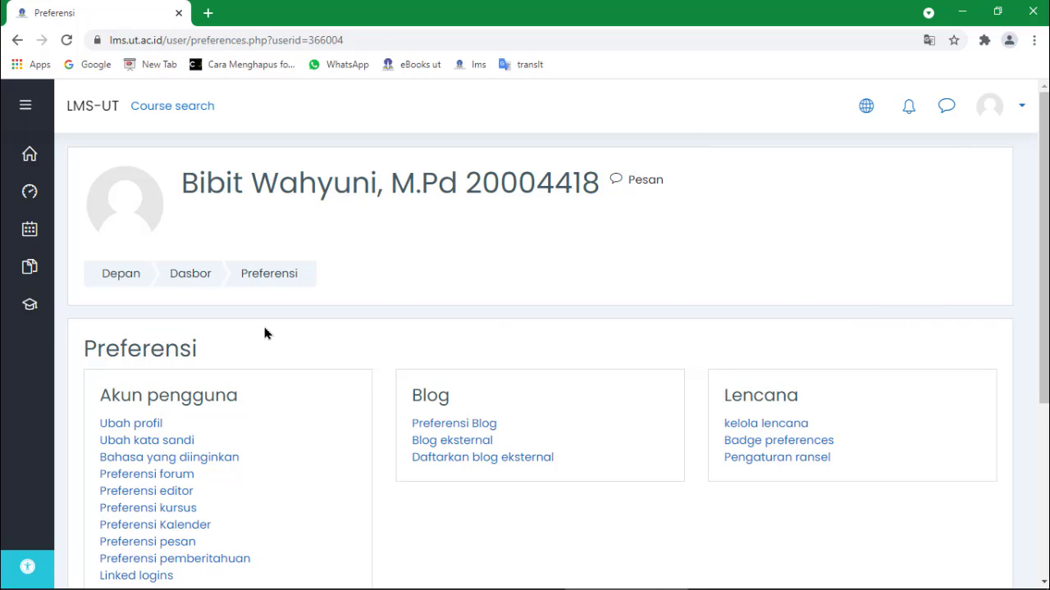
click(32, 157)
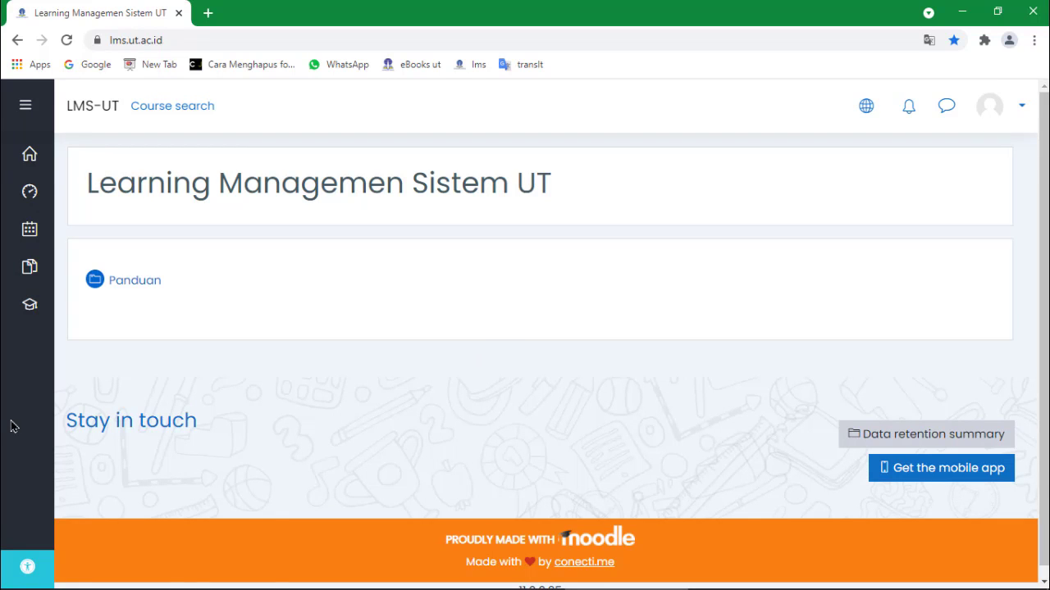
mouse_move(25, 327)
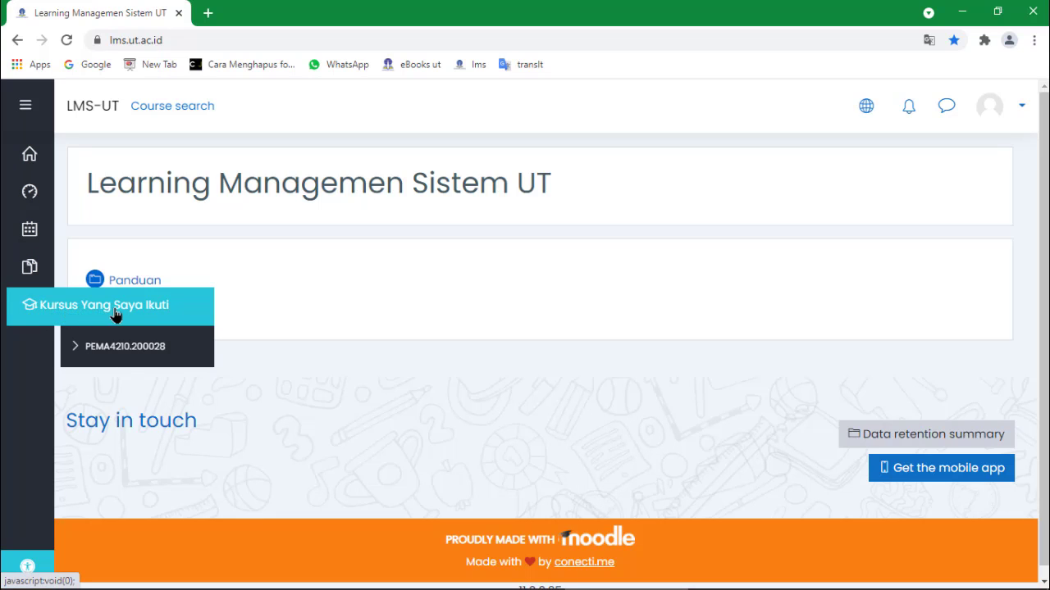
click(147, 348)
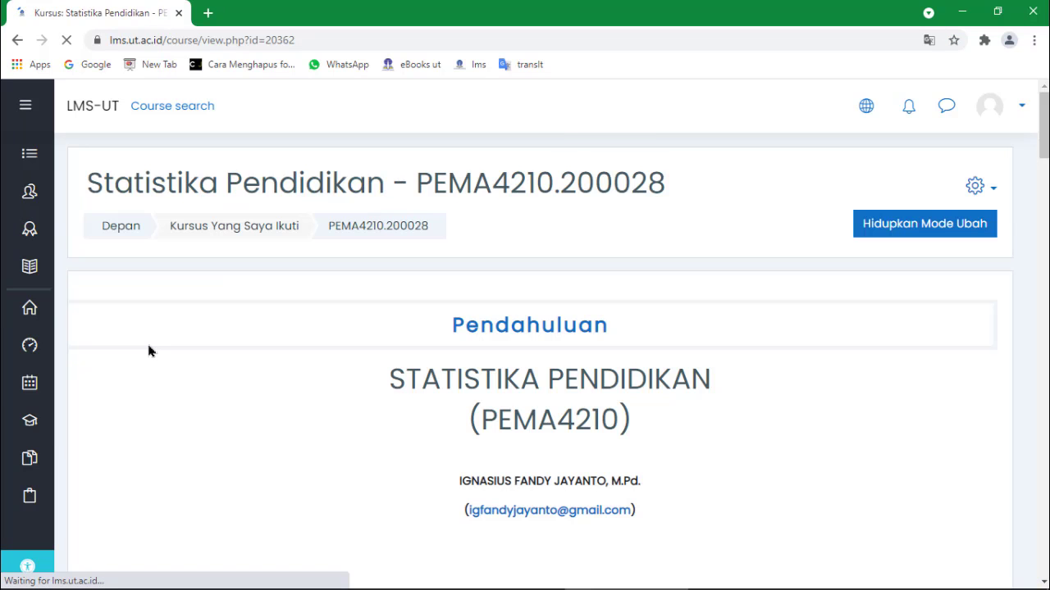
scroll(265, 394, down, 10)
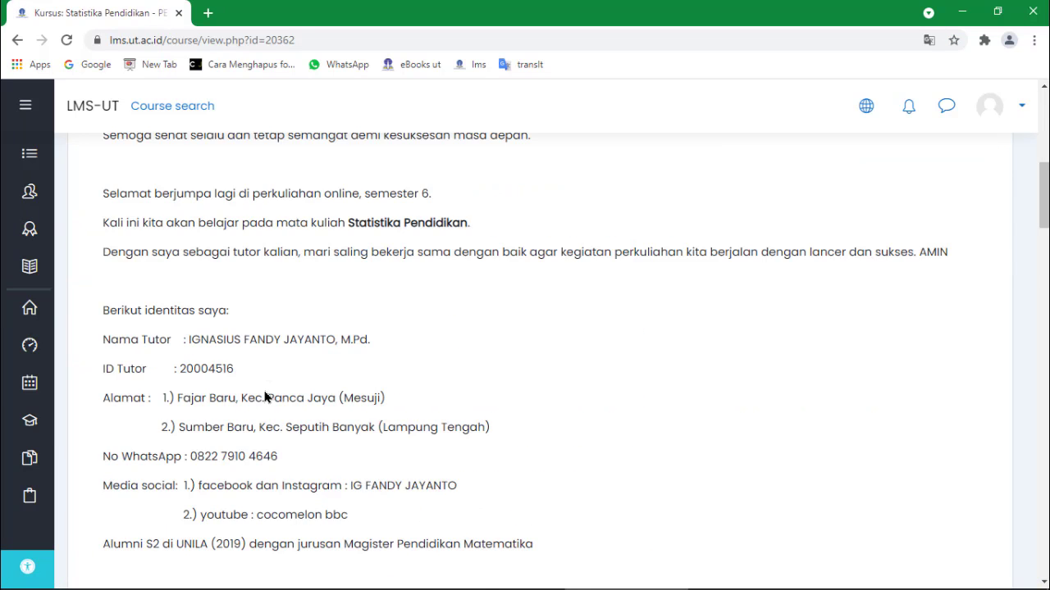
scroll(265, 396, down, 10)
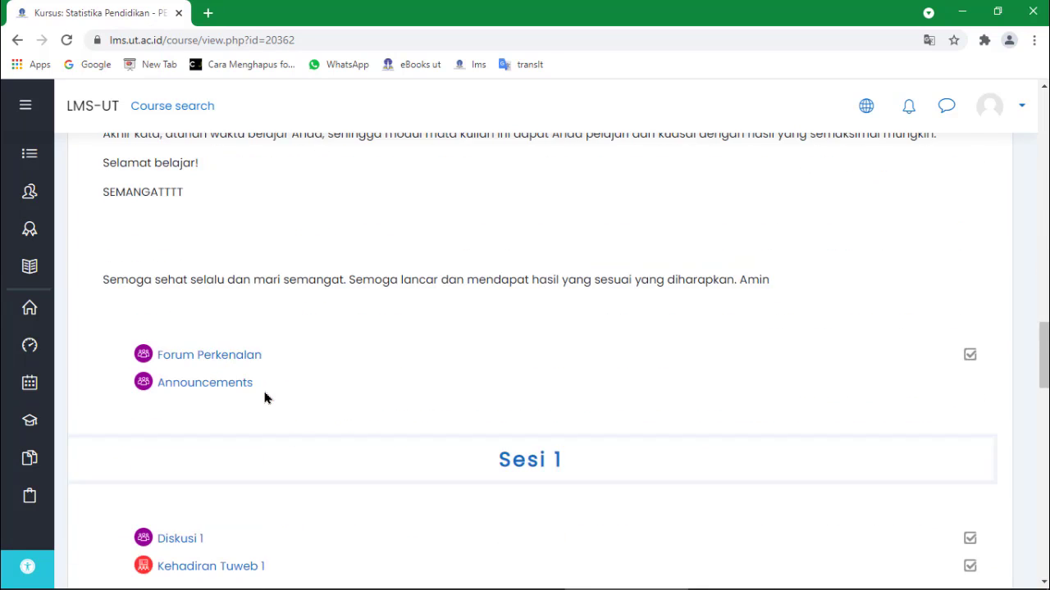
scroll(265, 398, down, 7)
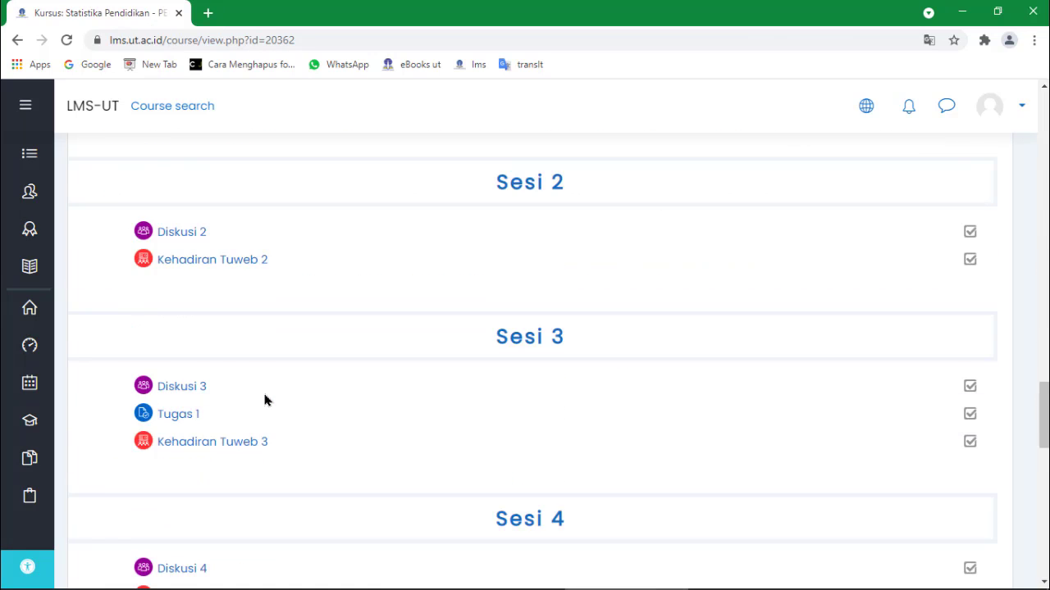
scroll(265, 399, down, 2)
scroll(265, 399, up, 4)
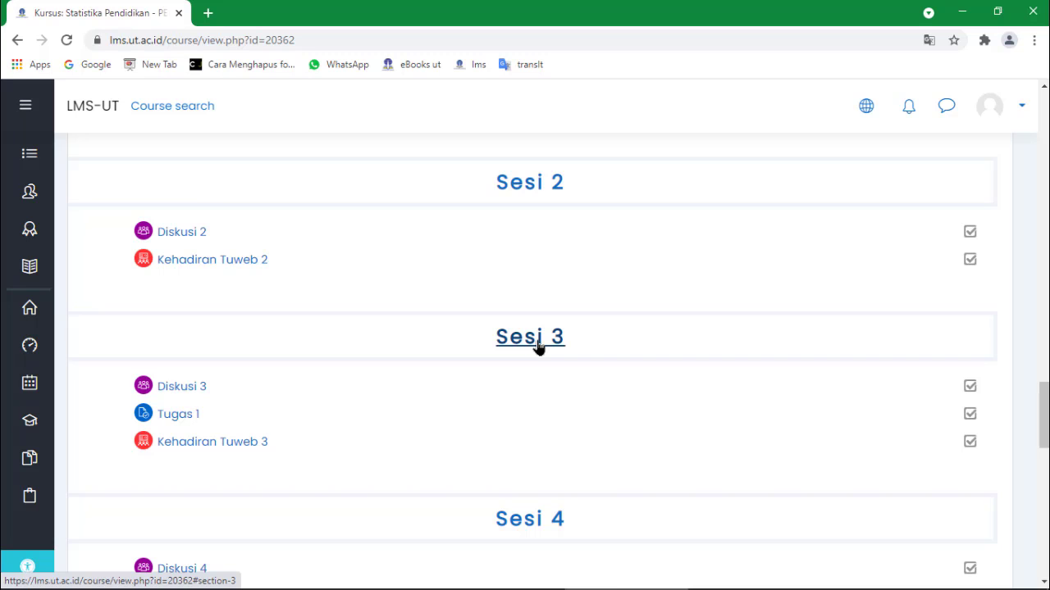
scroll(538, 348, down, 1)
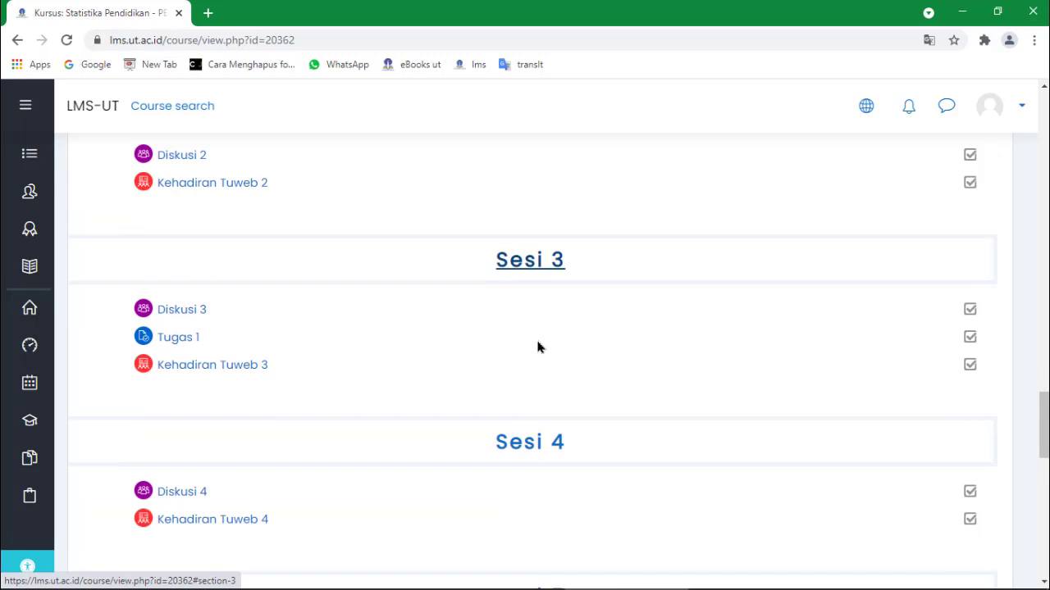
scroll(538, 347, down, 3)
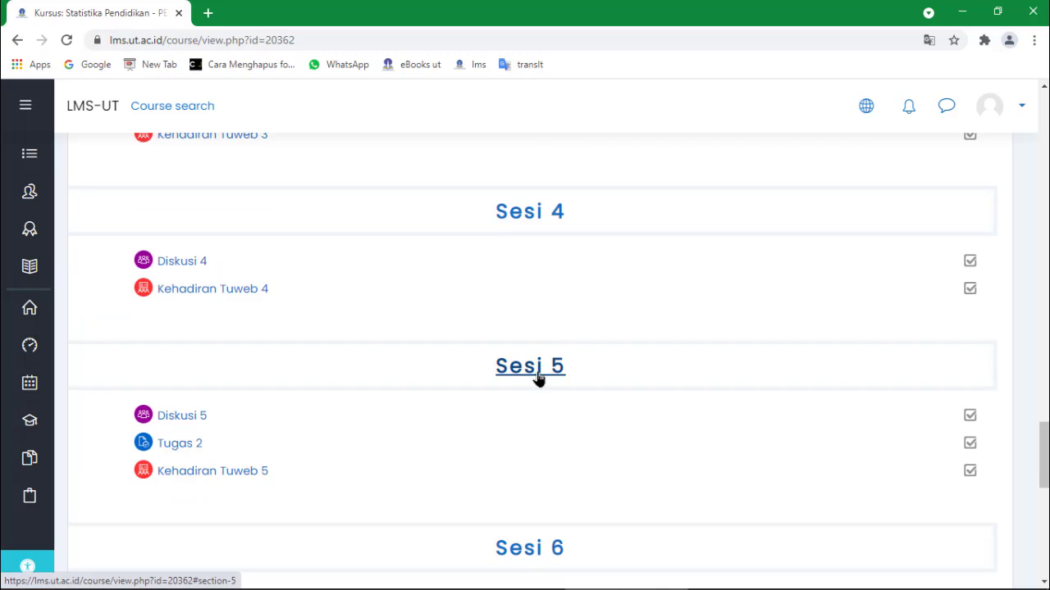
scroll(538, 377, down, 4)
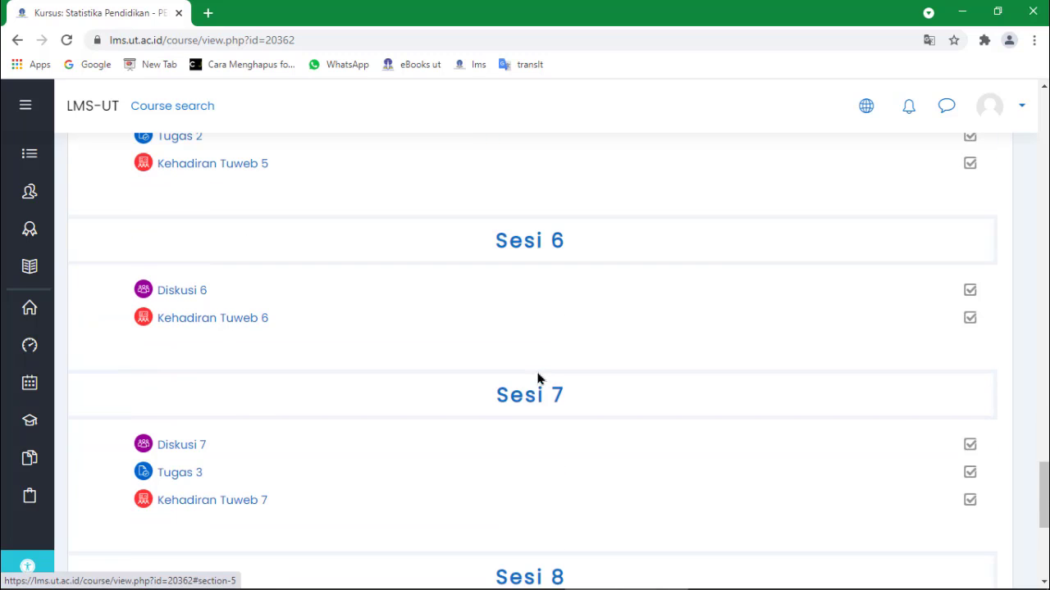
scroll(538, 377, down, 1)
scroll(542, 332, up, 1)
scroll(541, 332, up, 1)
scroll(545, 355, up, 1)
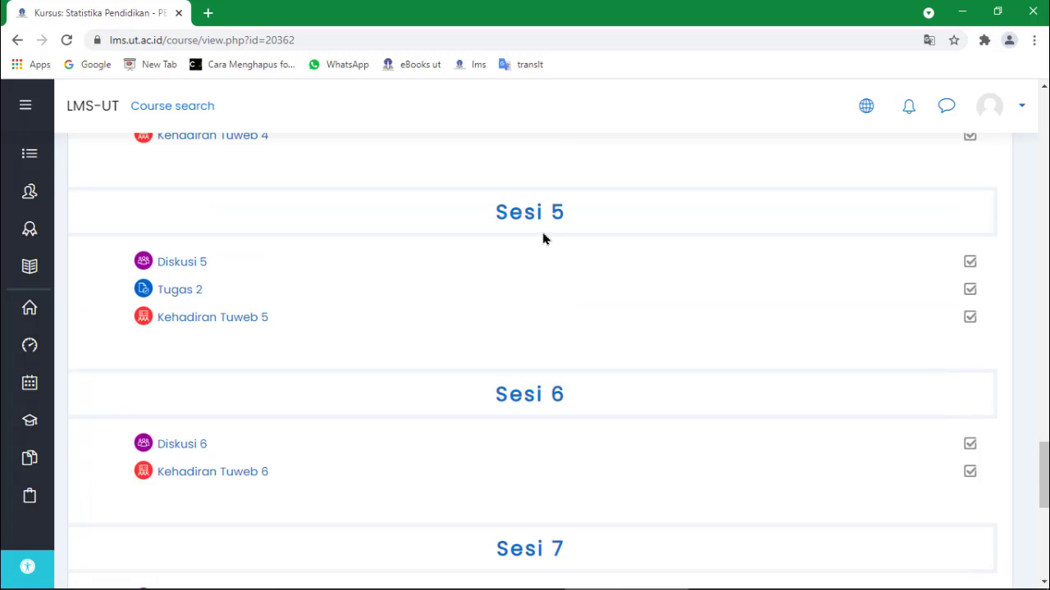
scroll(525, 565, up, 1)
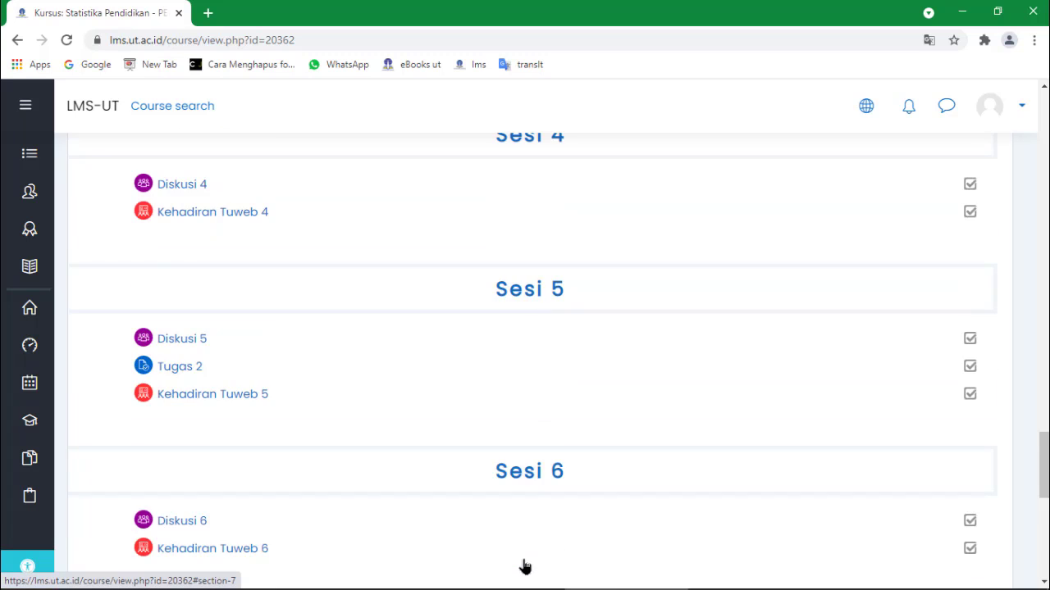
scroll(525, 565, up, 4)
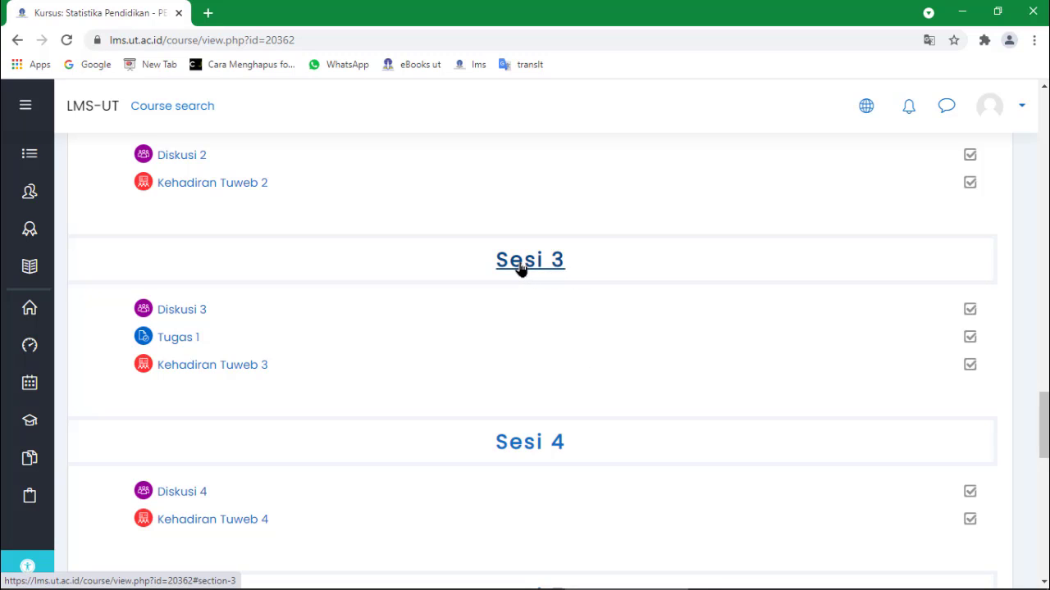
scroll(567, 317, down, 3)
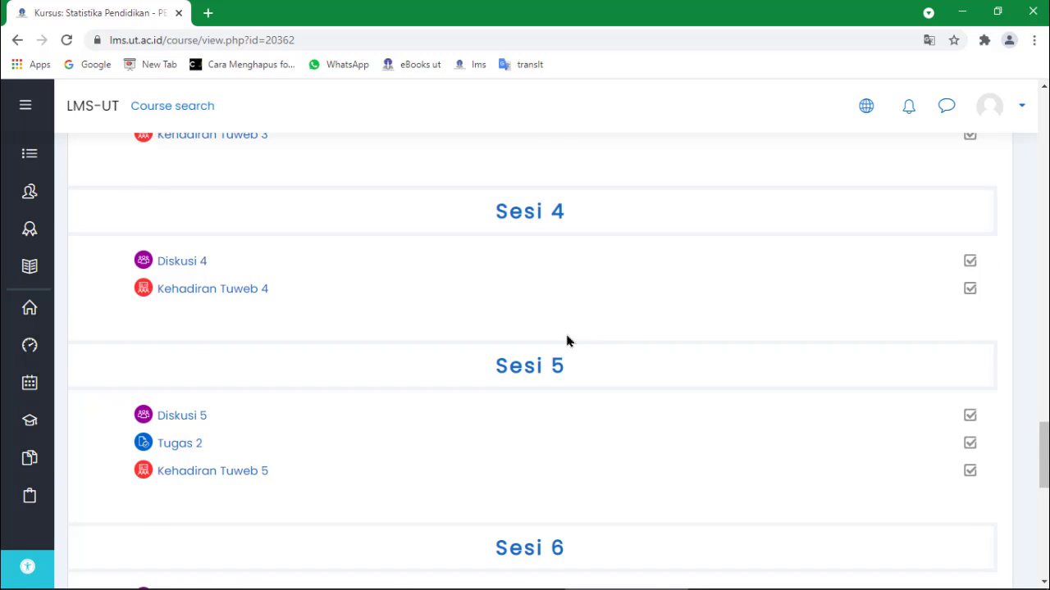
scroll(567, 344, down, 1)
scroll(566, 340, down, 2)
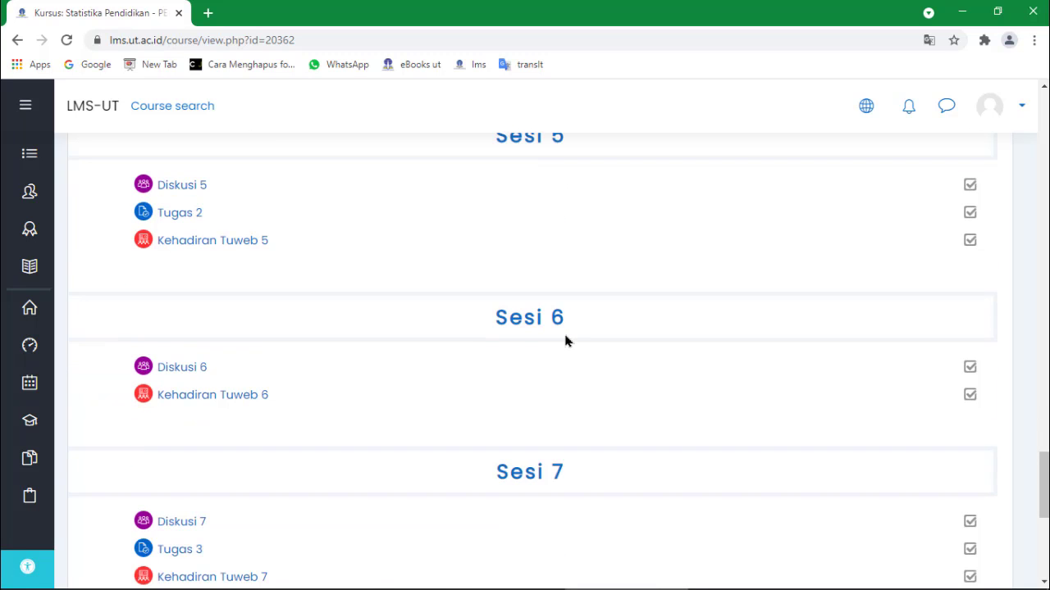
scroll(565, 341, up, 6)
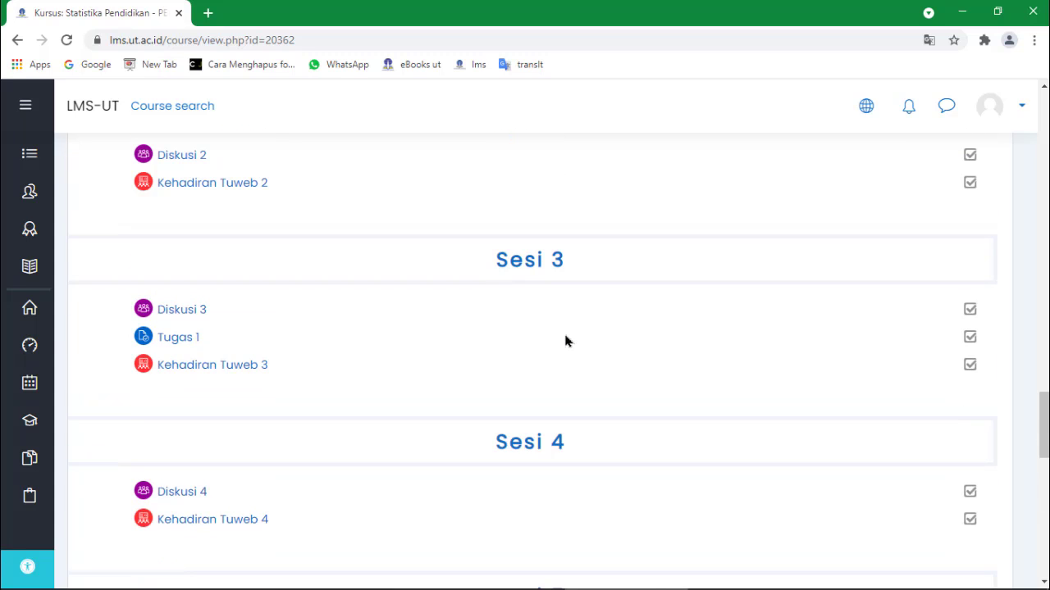
scroll(565, 340, up, 1)
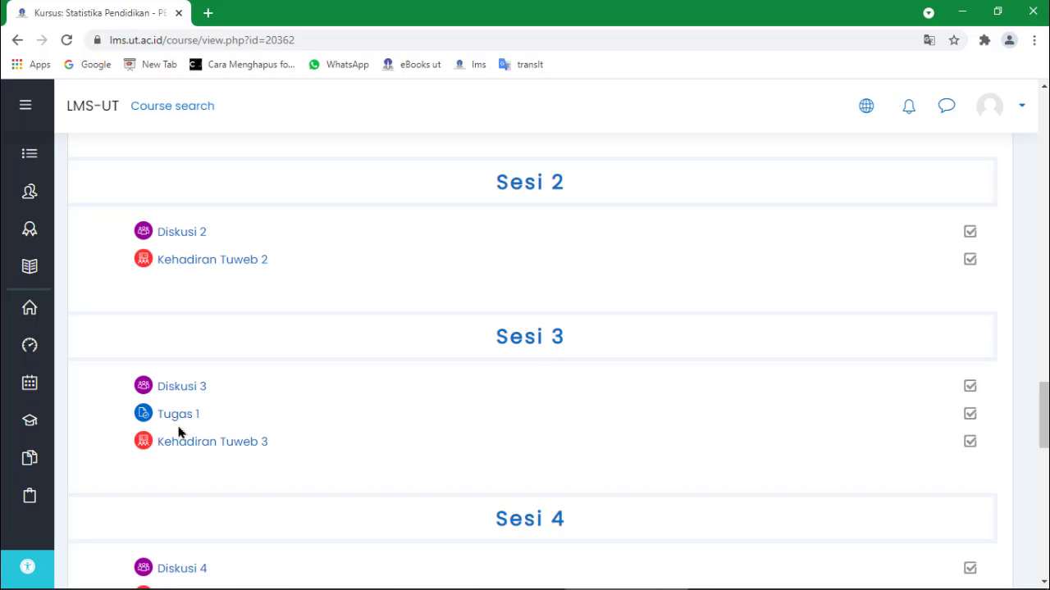
scroll(178, 433, down, 6)
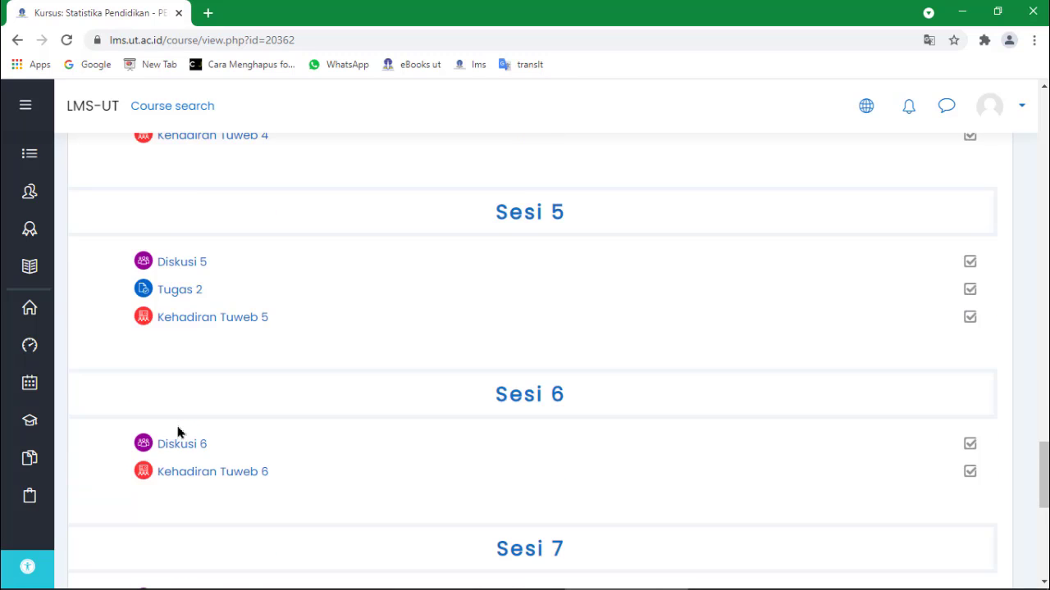
scroll(178, 432, up, 6)
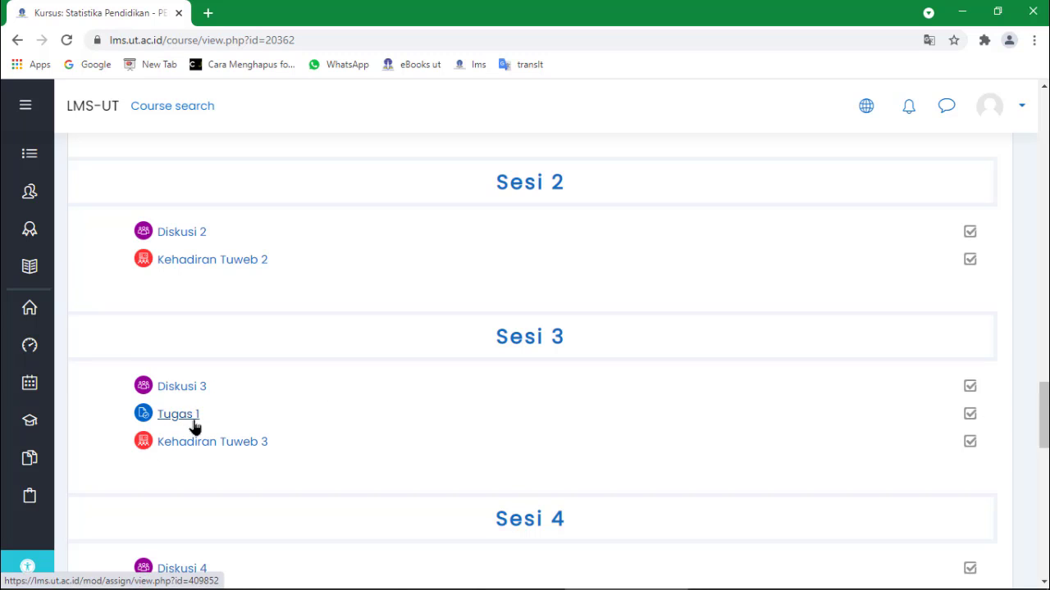
scroll(870, 389, down, 1)
scroll(869, 385, up, 15)
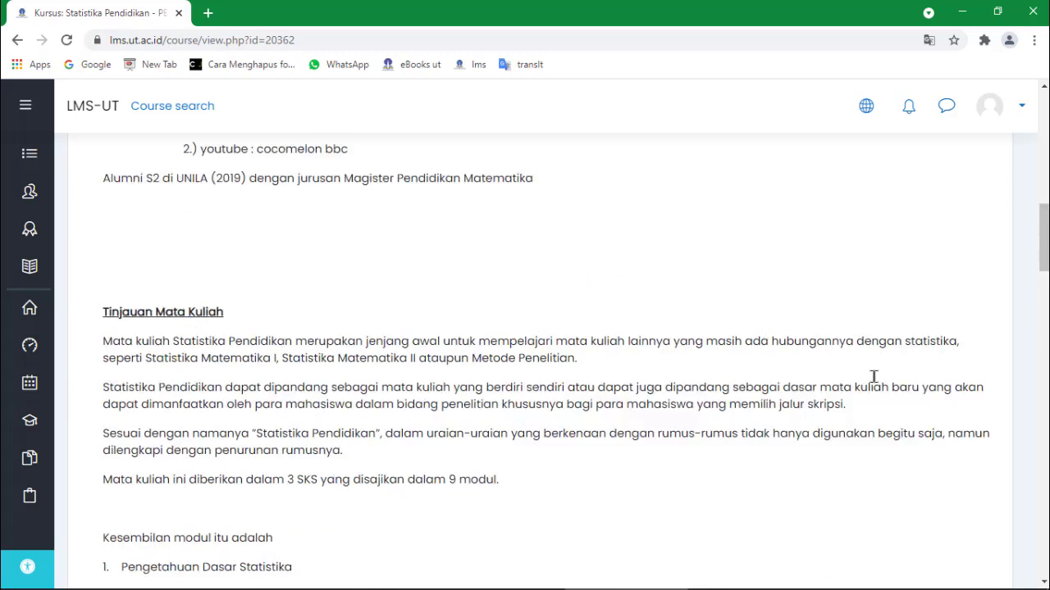
scroll(873, 376, up, 5)
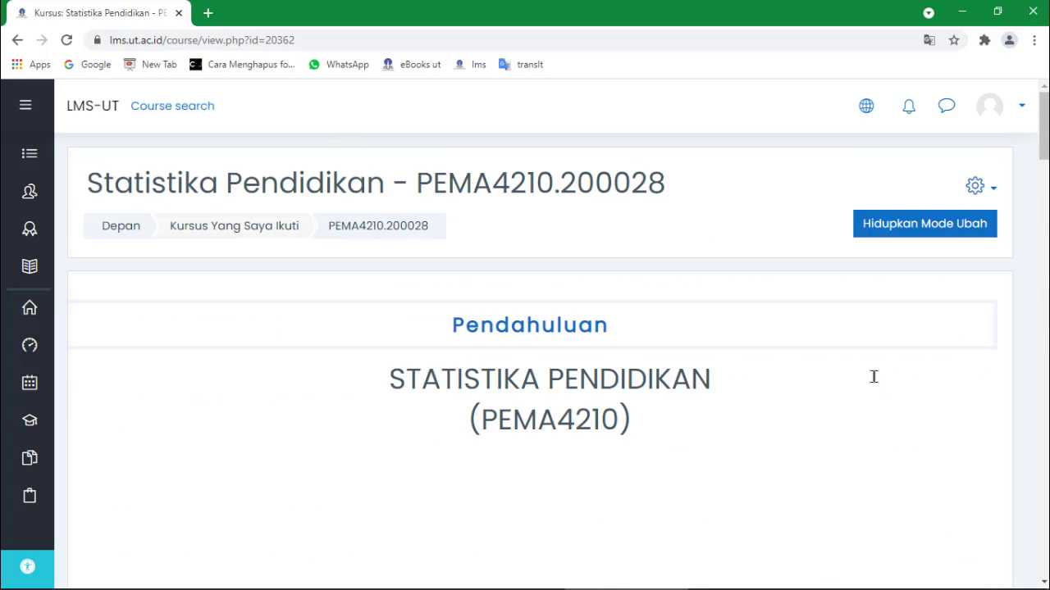
Turn on Hidupkan Mode Ubah for Statistika Pendidikan and scroll down to Sesi 3.
click(906, 226)
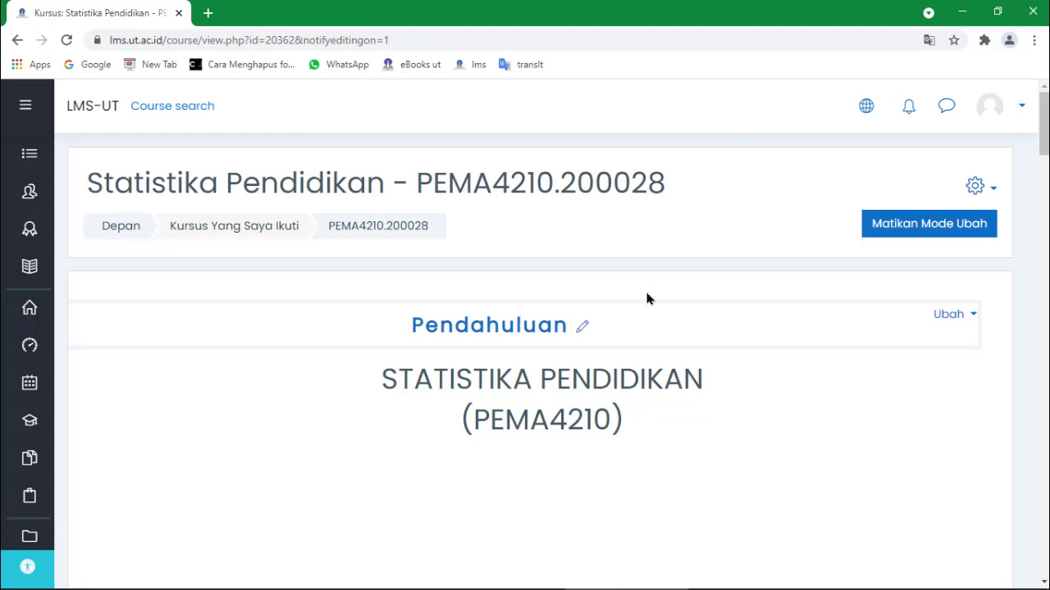
scroll(646, 303, down, 8)
scroll(645, 308, down, 20)
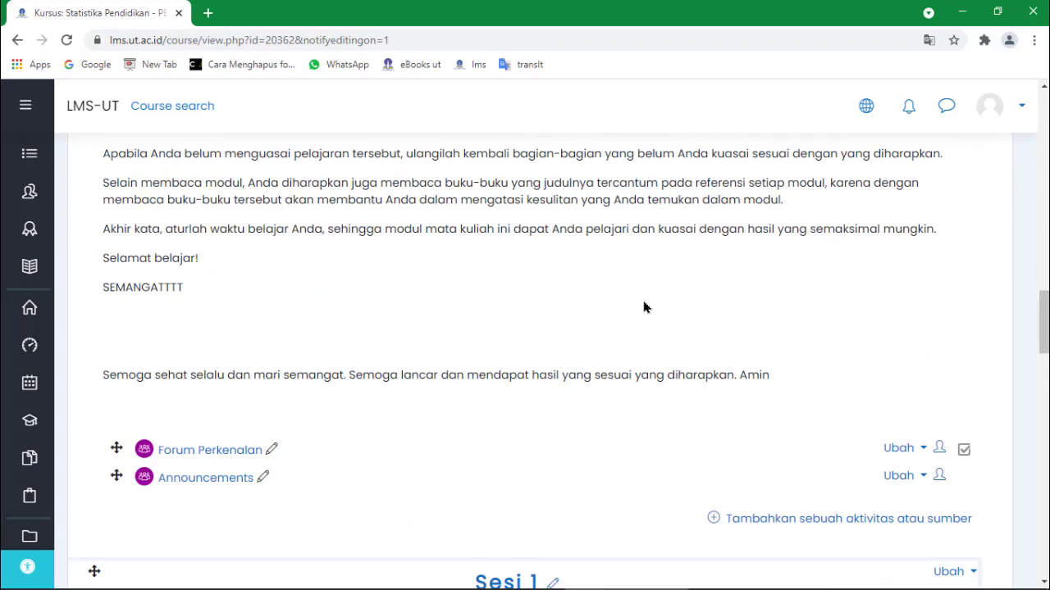
scroll(645, 305, down, 6)
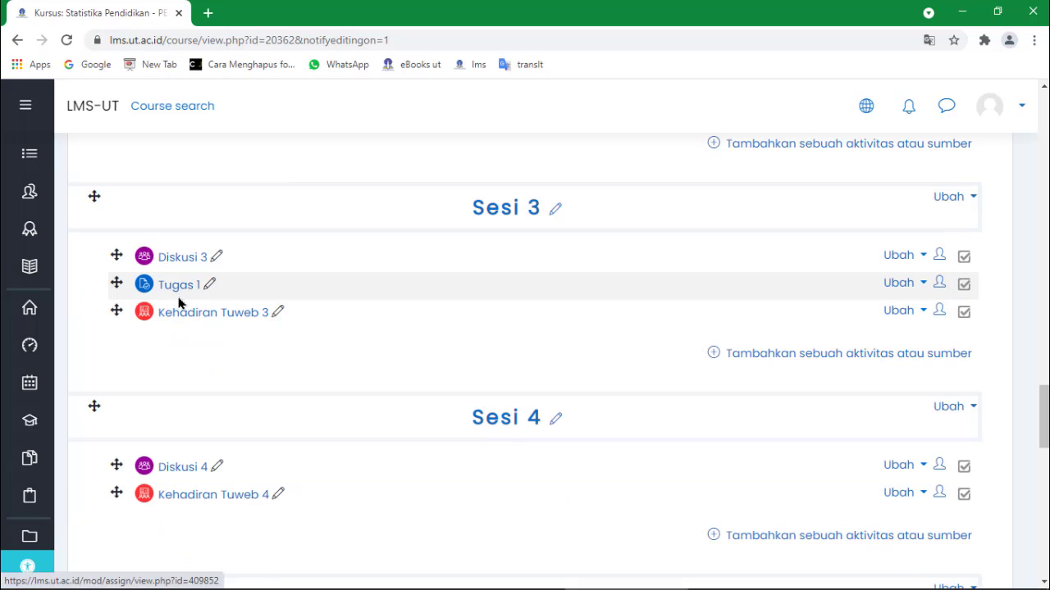
click(919, 285)
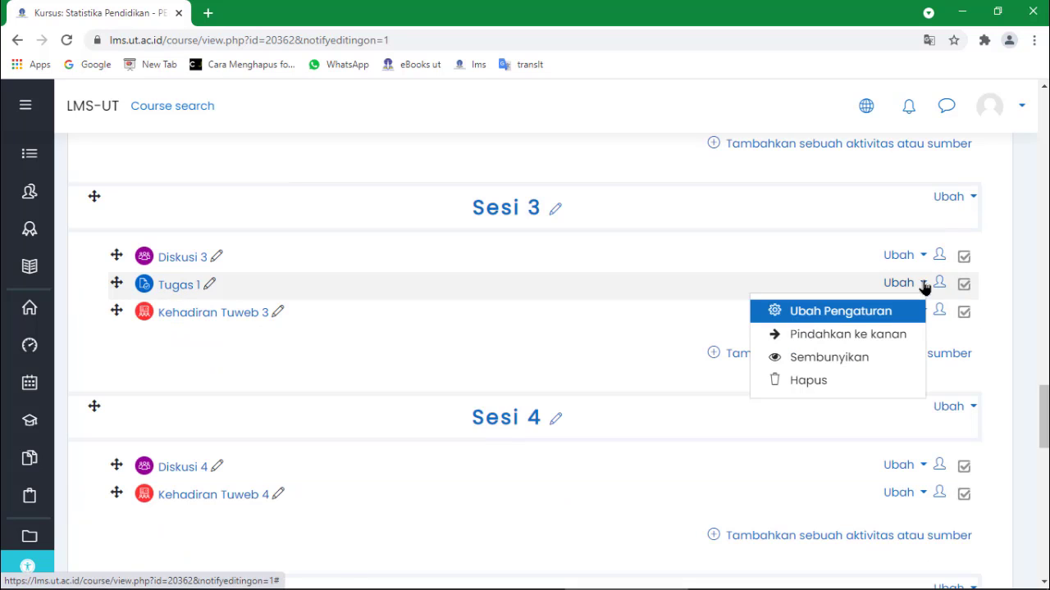
click(836, 357)
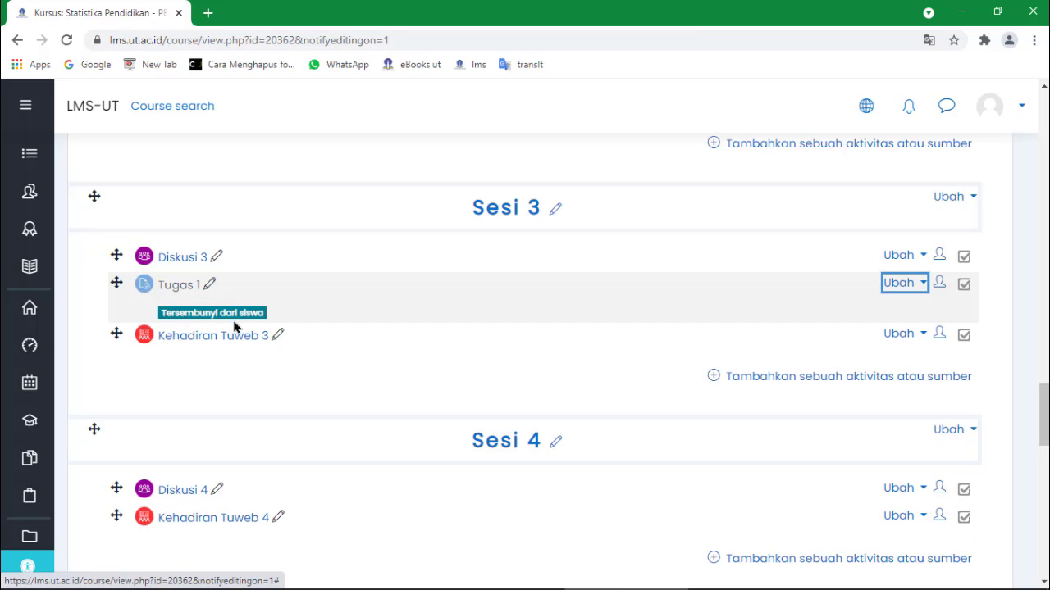
click(924, 293)
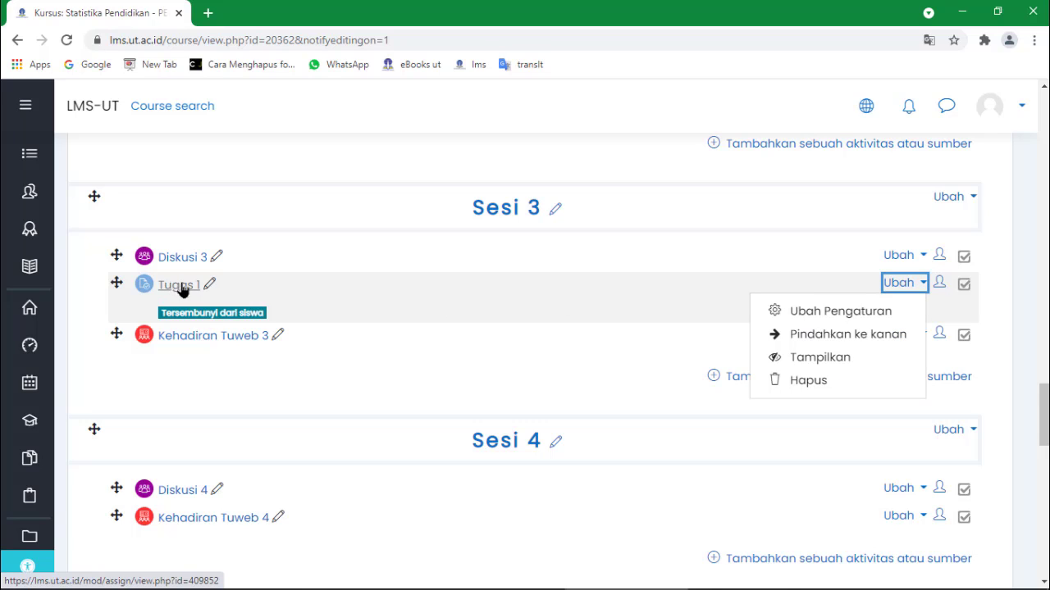
click(828, 365)
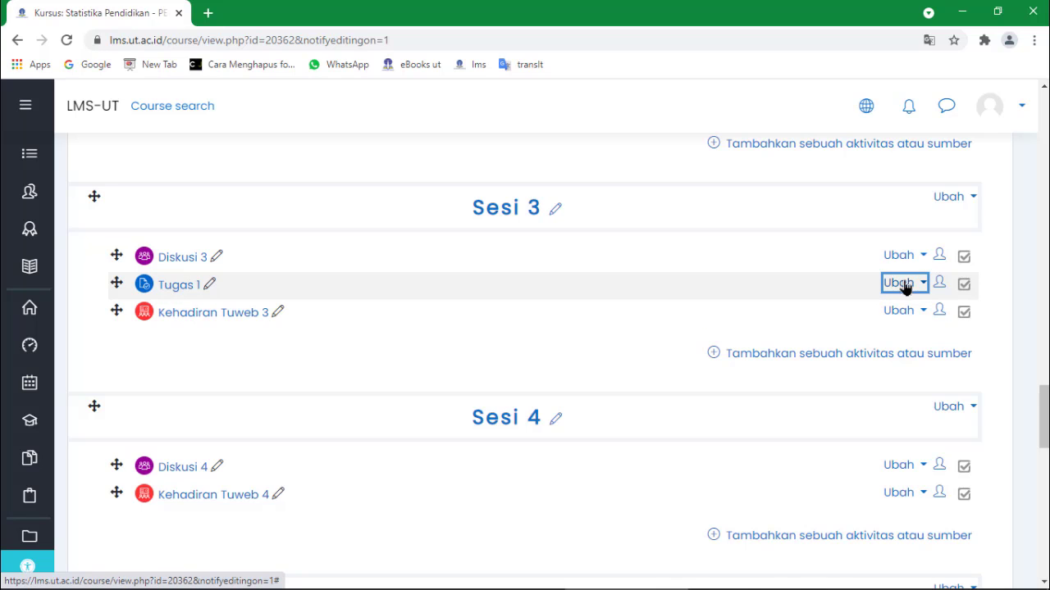
Open Tugas 1 in Sesi 3 and review its grading summary: 33 participants, 0 submitted.
click(176, 292)
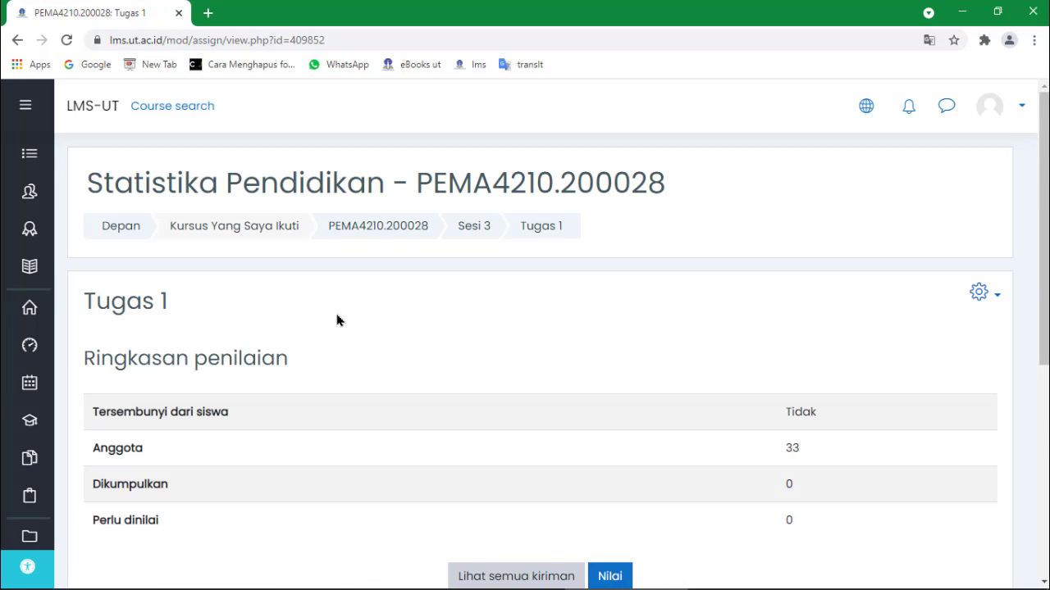
scroll(337, 321, down, 5)
scroll(337, 324, up, 4)
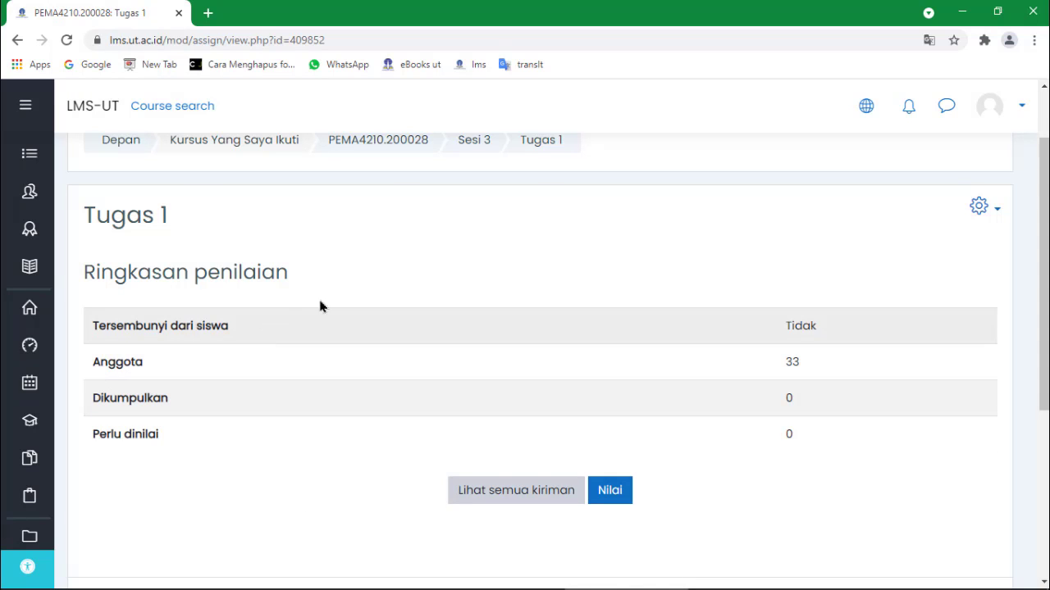
scroll(408, 286, up, 1)
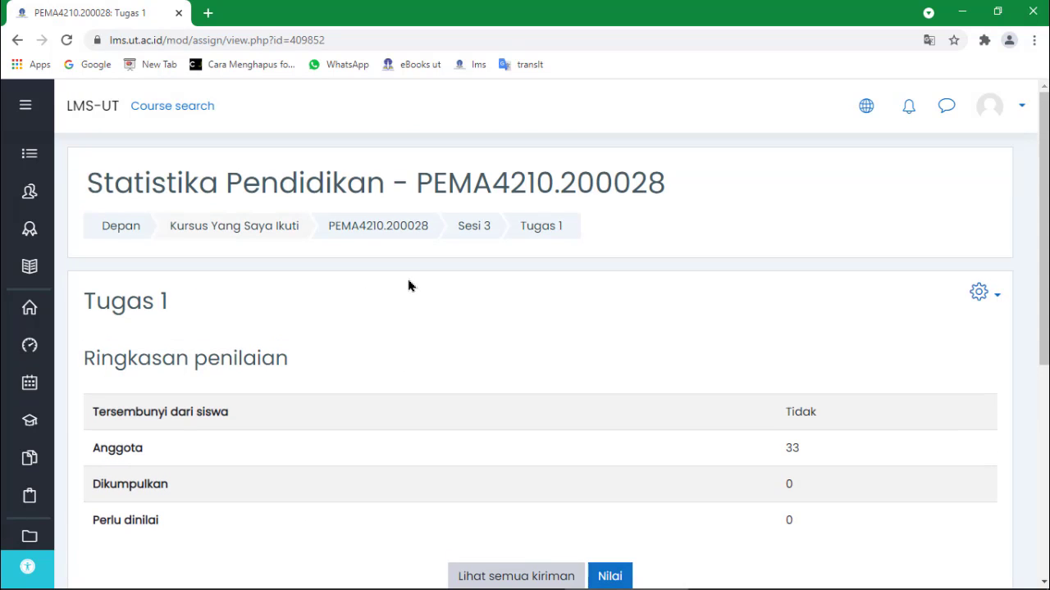
scroll(408, 292, down, 1)
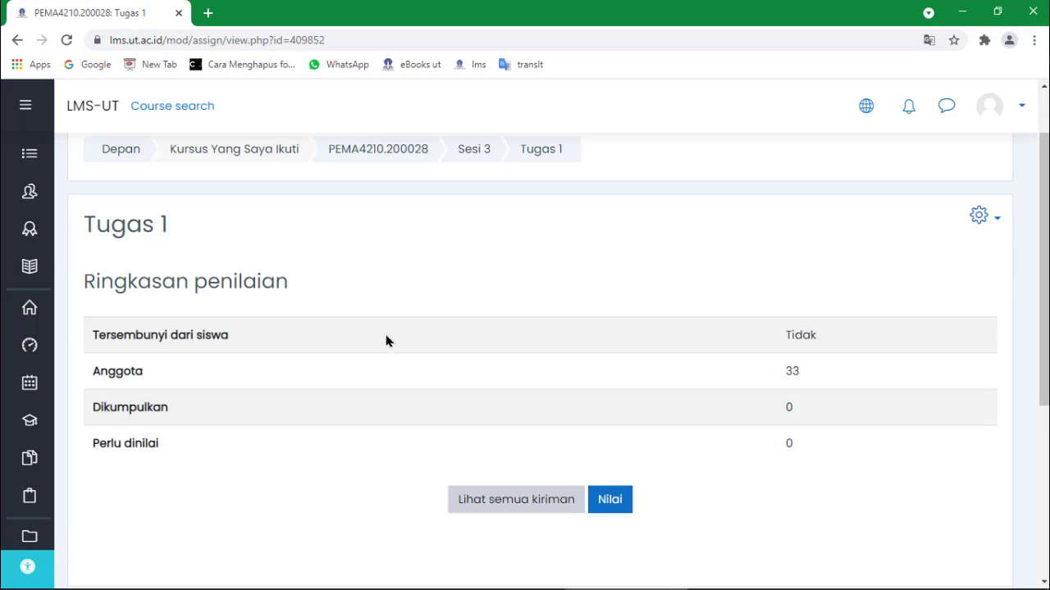
scroll(371, 367, up, 1)
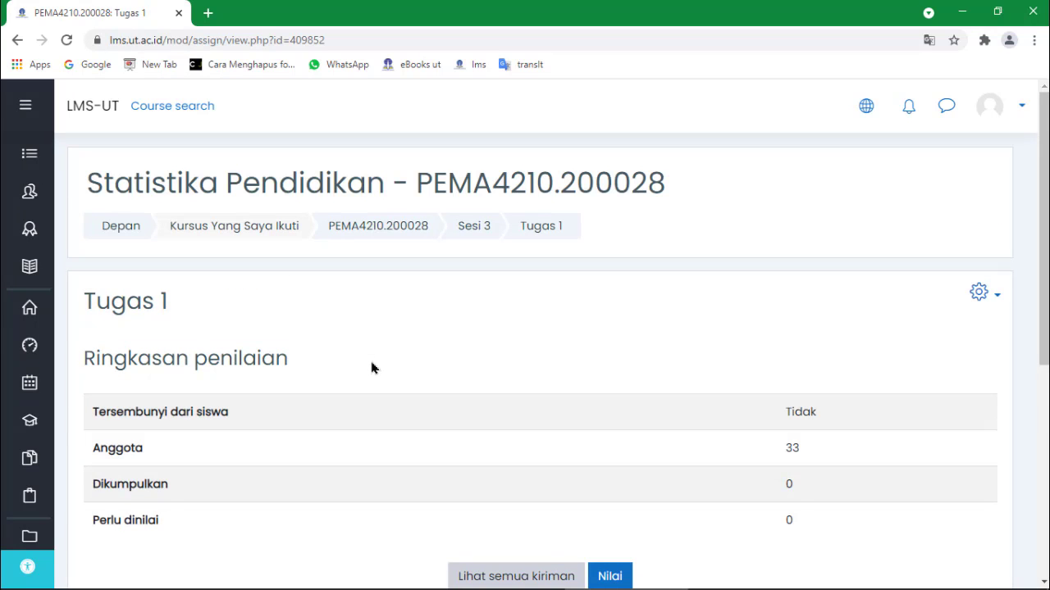
scroll(361, 386, down, 1)
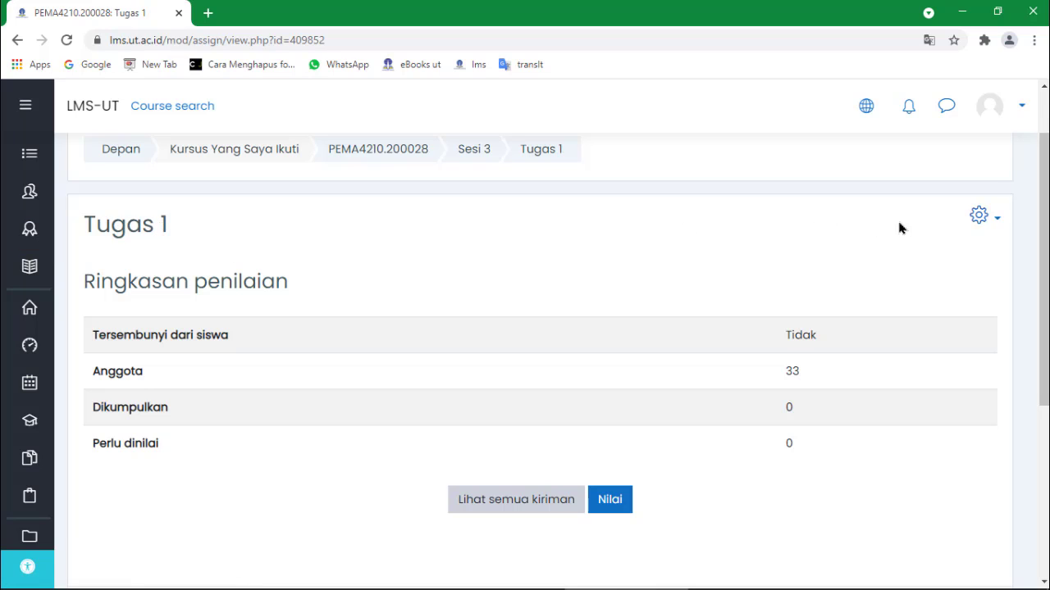
Open Ubah Pengaturan for Tugas 1 and scroll down to the Berkas tambahan area.
click(998, 218)
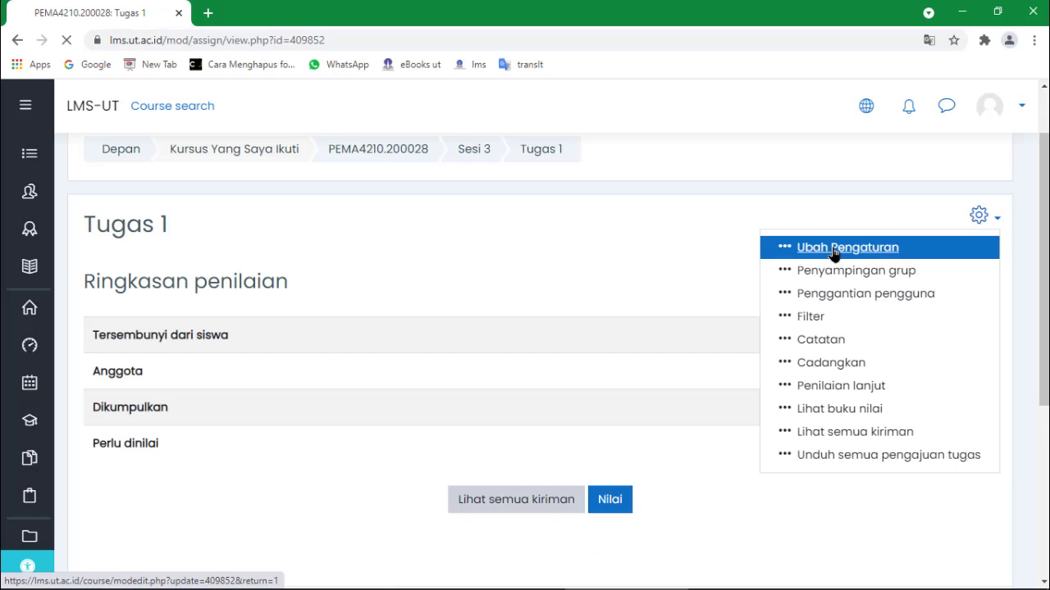
click(476, 174)
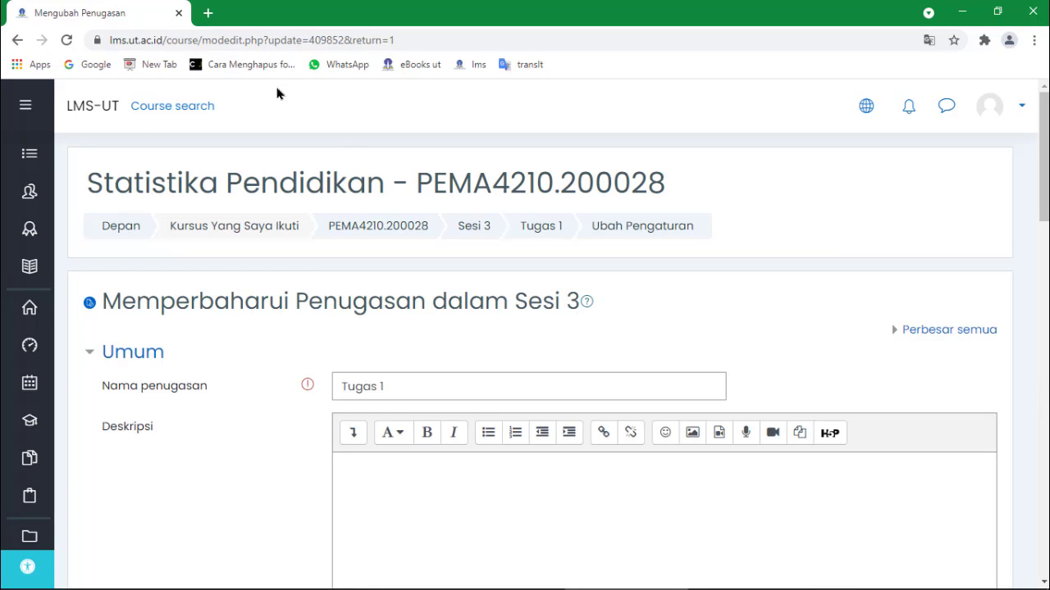
scroll(579, 320, down, 1)
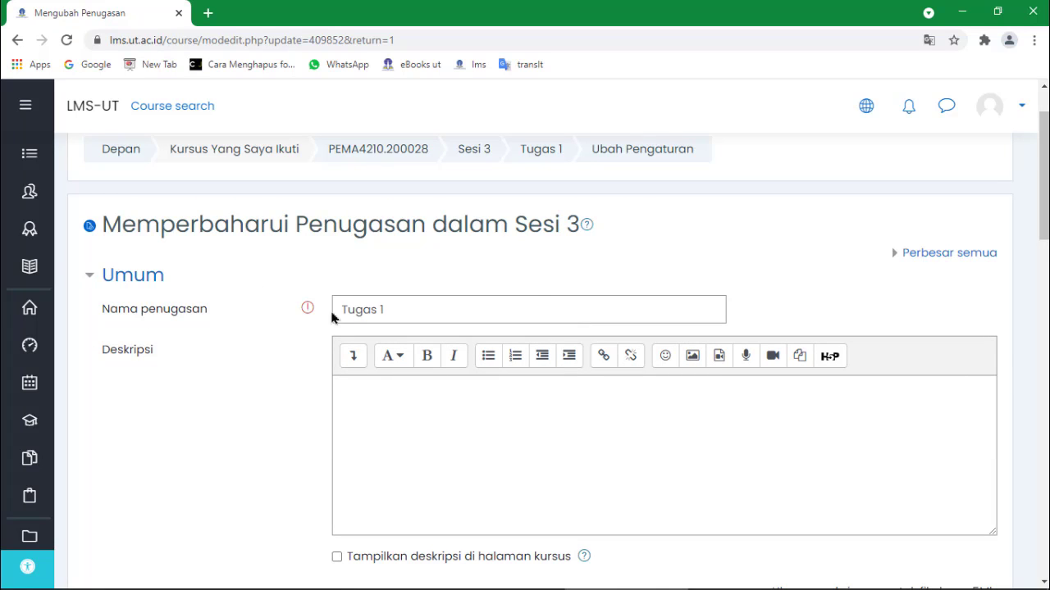
scroll(298, 316, down, 1)
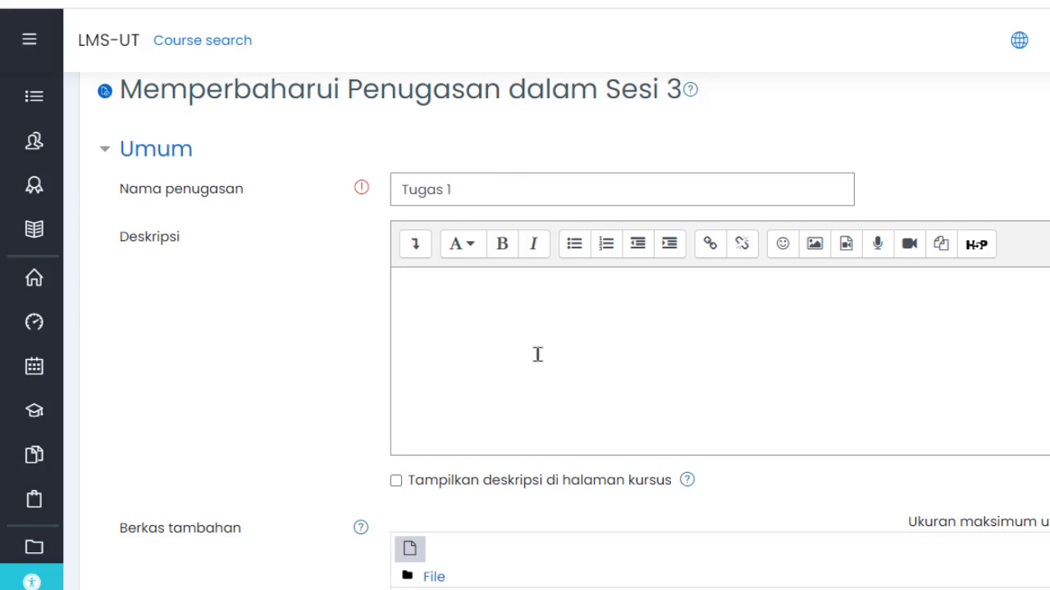
scroll(497, 331, down, 3)
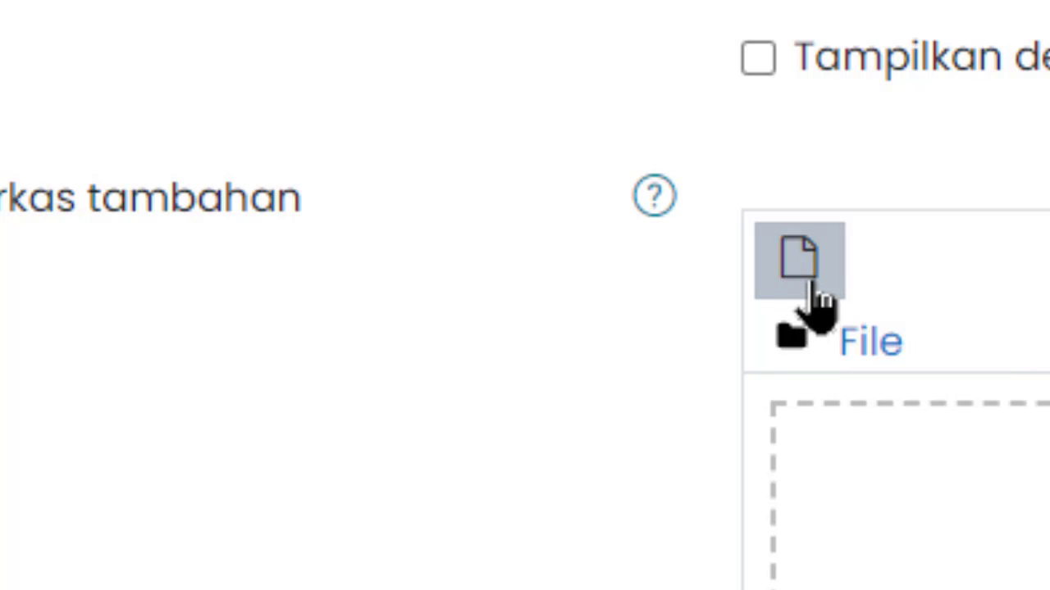
Choose Upload a file under Berkas tambahan and bring up the computer's file browser.
click(816, 287)
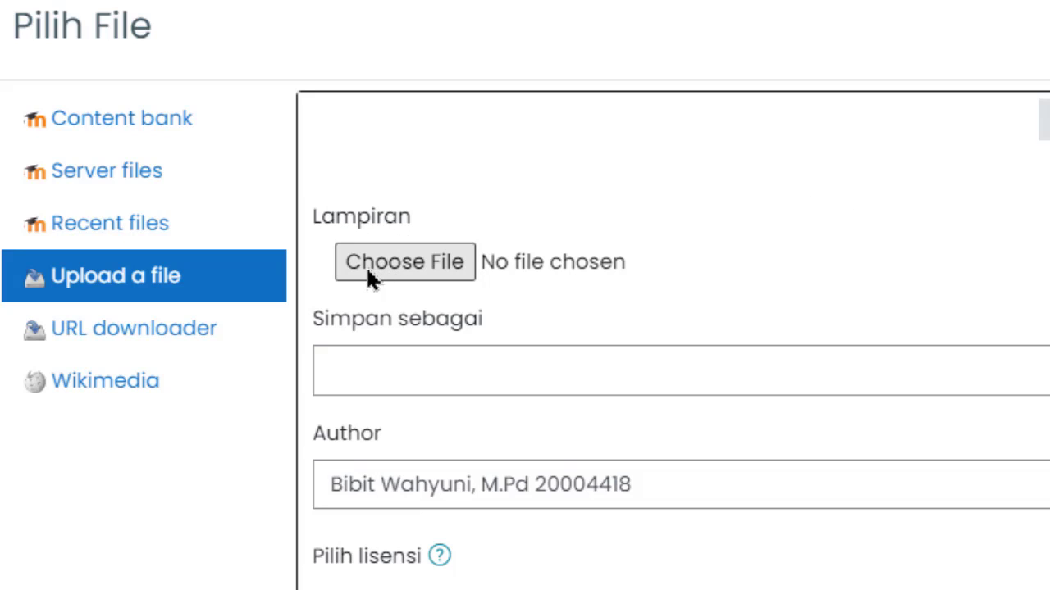
click(443, 272)
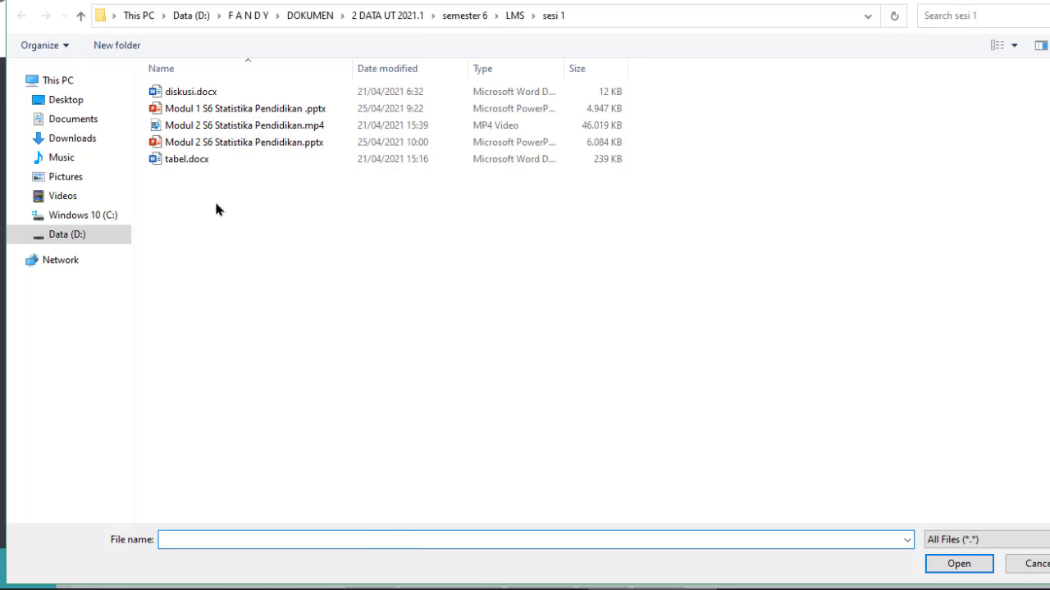
Browse from Data (D:) through F A N D Y and DOKUMEN into 2 DATA UT 2021.1.
click(90, 235)
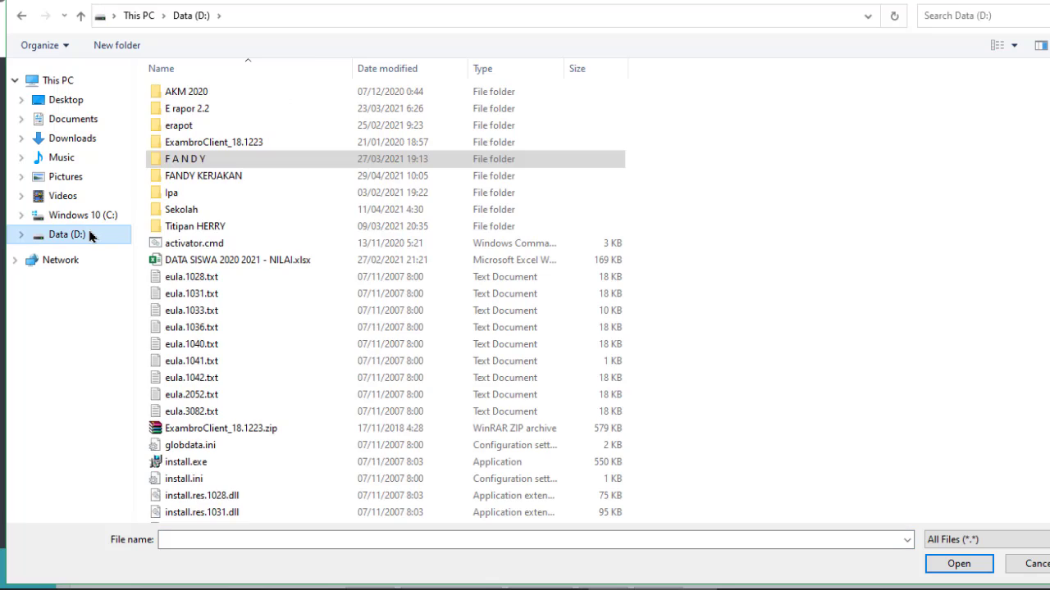
click(179, 161)
double_click(179, 161)
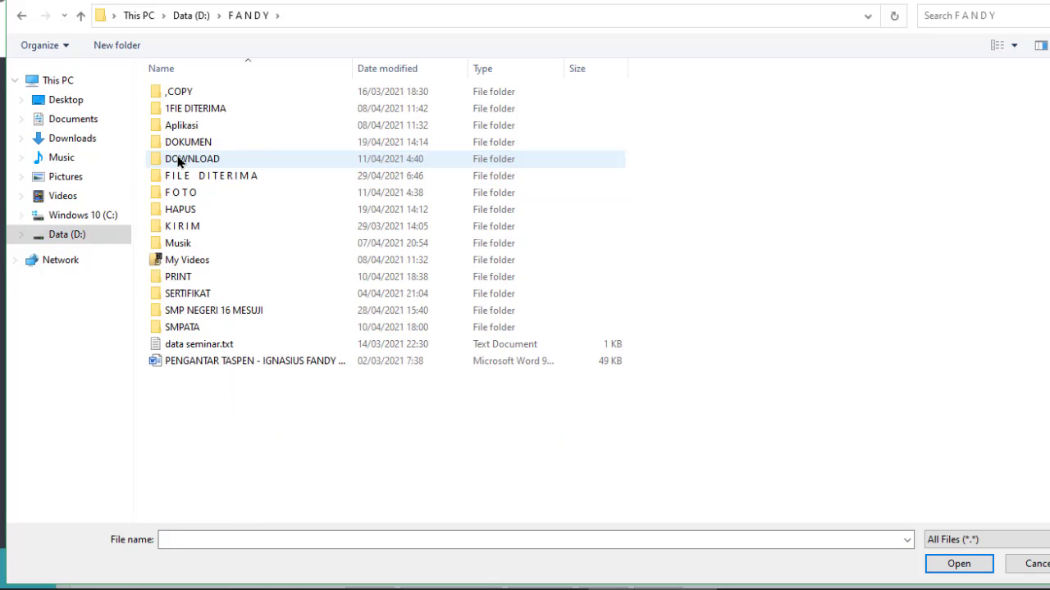
click(196, 145)
double_click(195, 145)
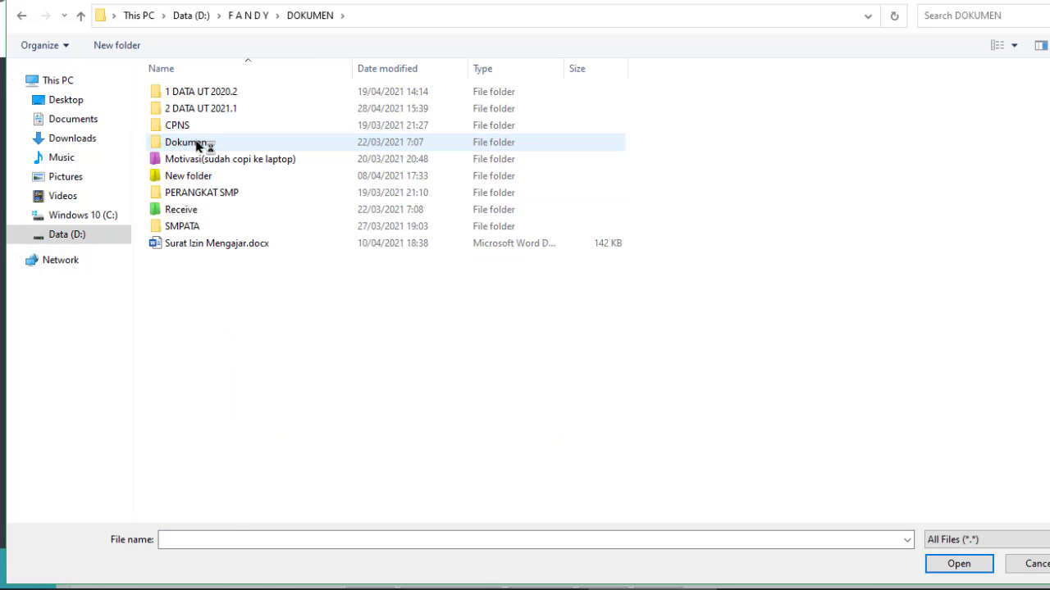
click(202, 114)
double_click(202, 114)
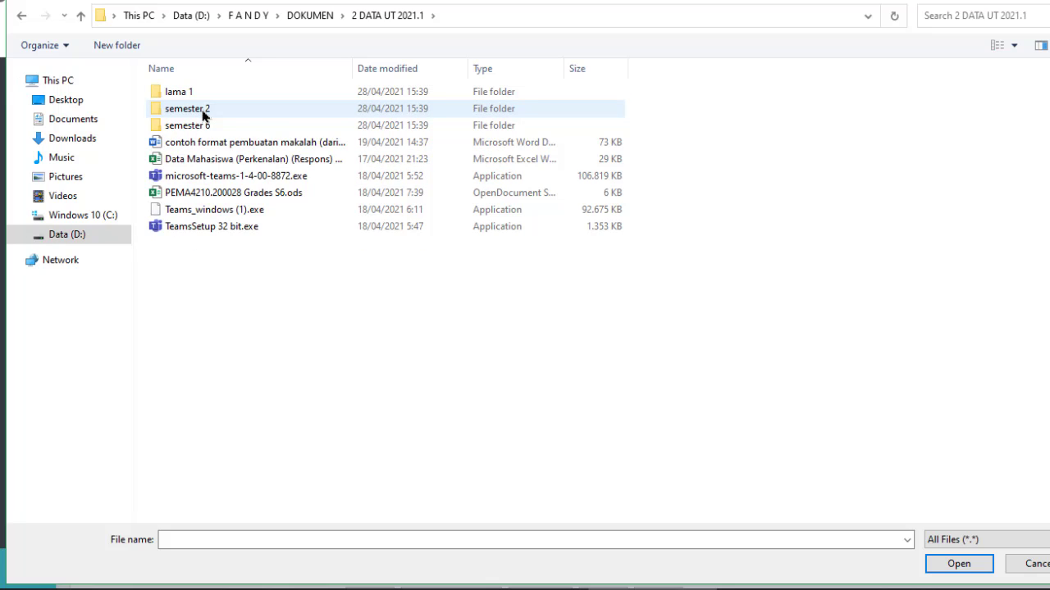
Continue into semester 6 > LMS > sesi 3 > kuis 1.
click(202, 127)
double_click(203, 127)
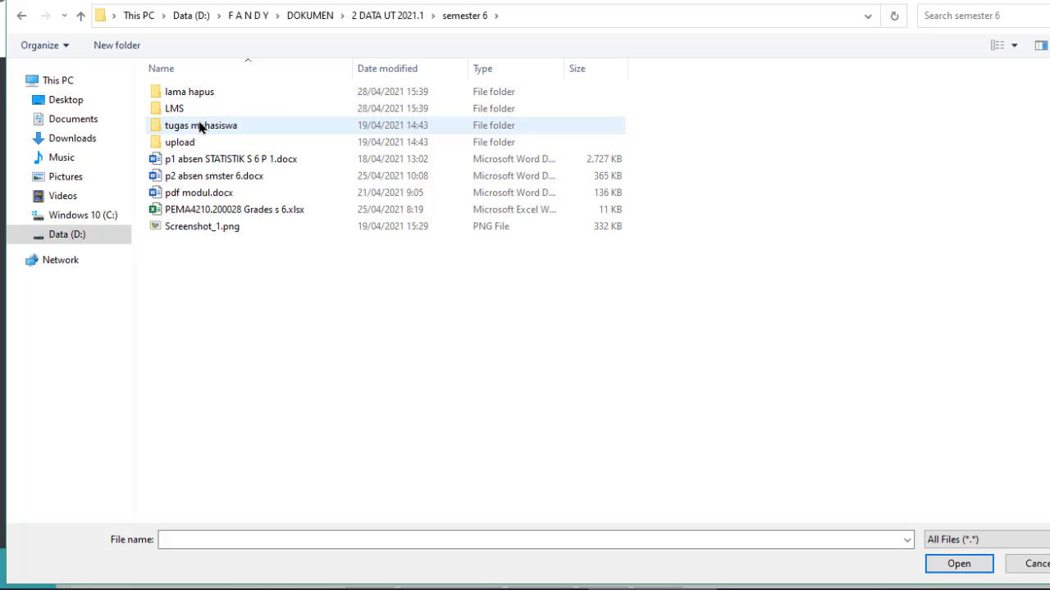
click(210, 107)
double_click(210, 107)
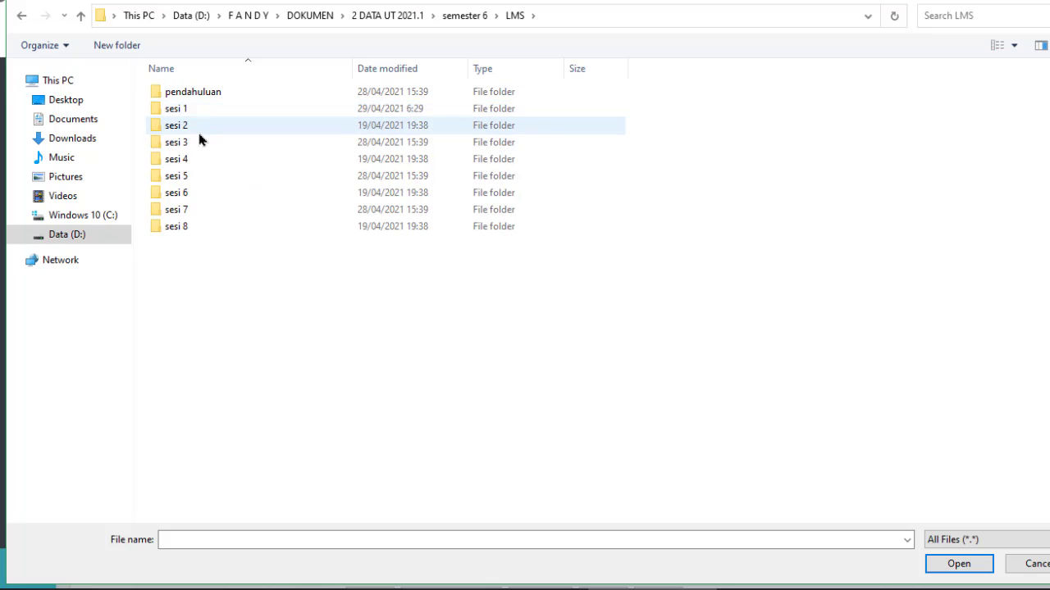
click(199, 141)
double_click(198, 141)
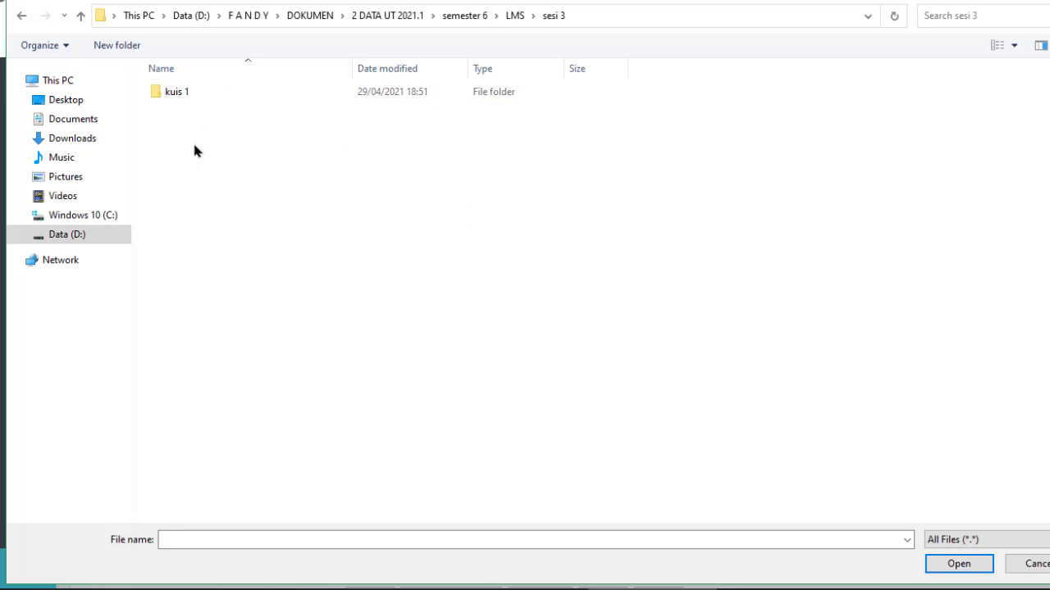
double_click(197, 93)
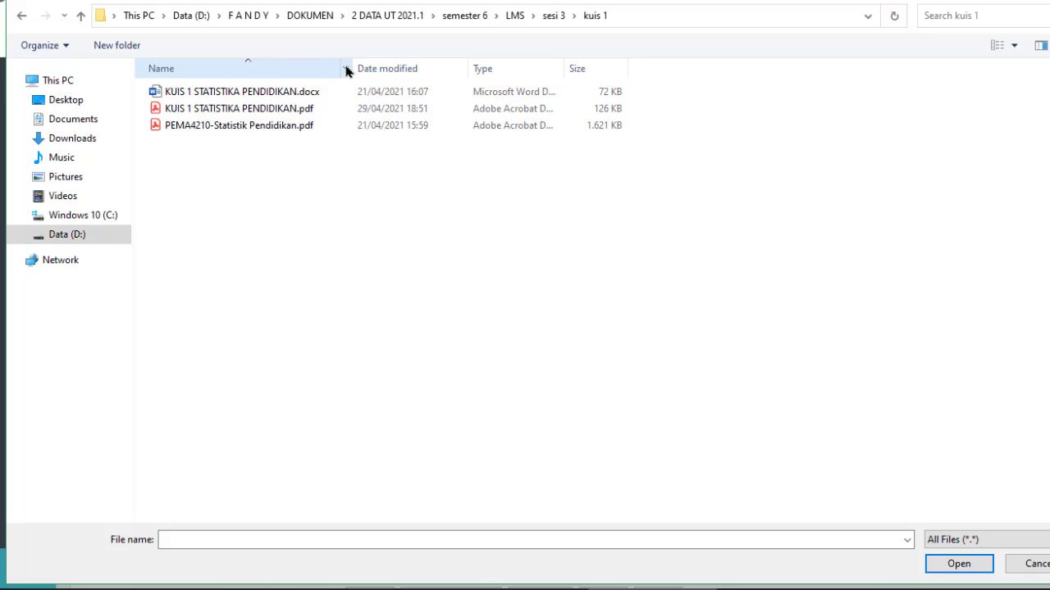
Select KUIS 1 STATISTIKA PENDIDIKAN.pdf and confirm it as the file to upload.
drag(352, 67, 411, 72)
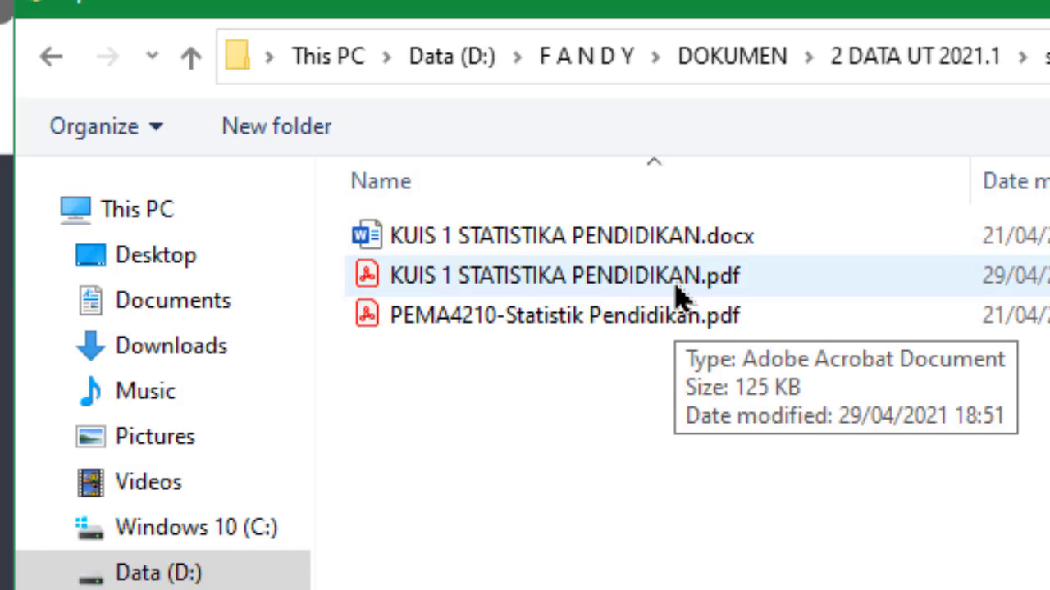
click(679, 295)
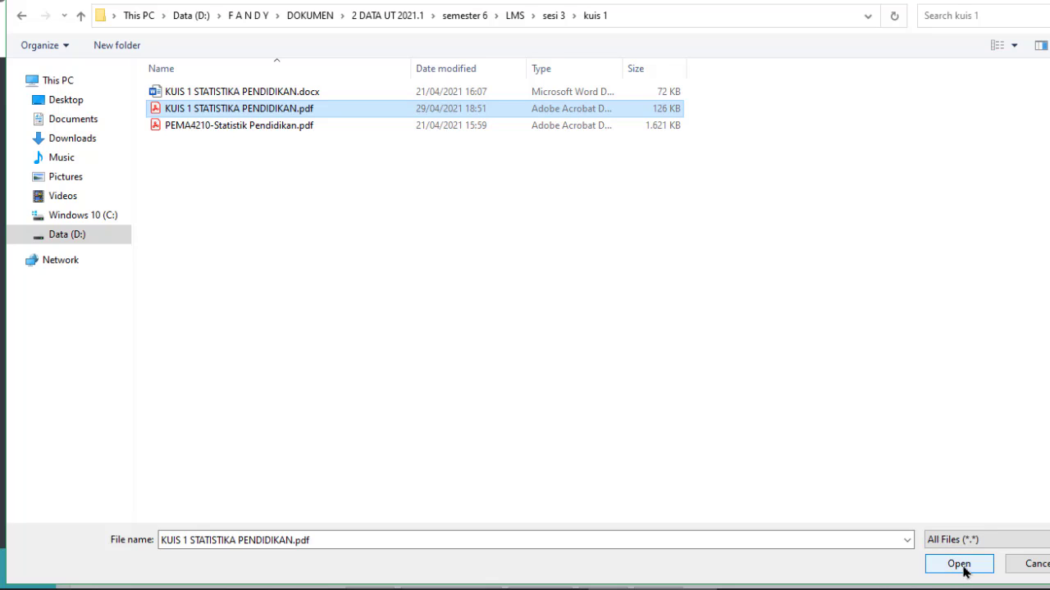
click(981, 566)
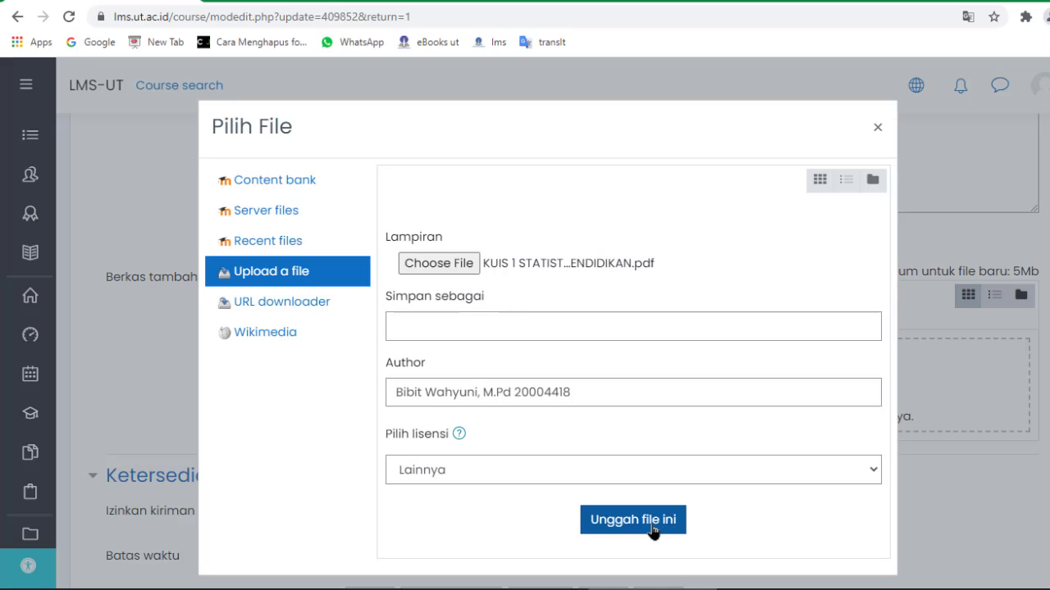
Upload KUIS 1 STATISTIKA PENDIDIKAN.pdf into Tugas 1's Berkas tambahan with Unggah file ini.
click(844, 446)
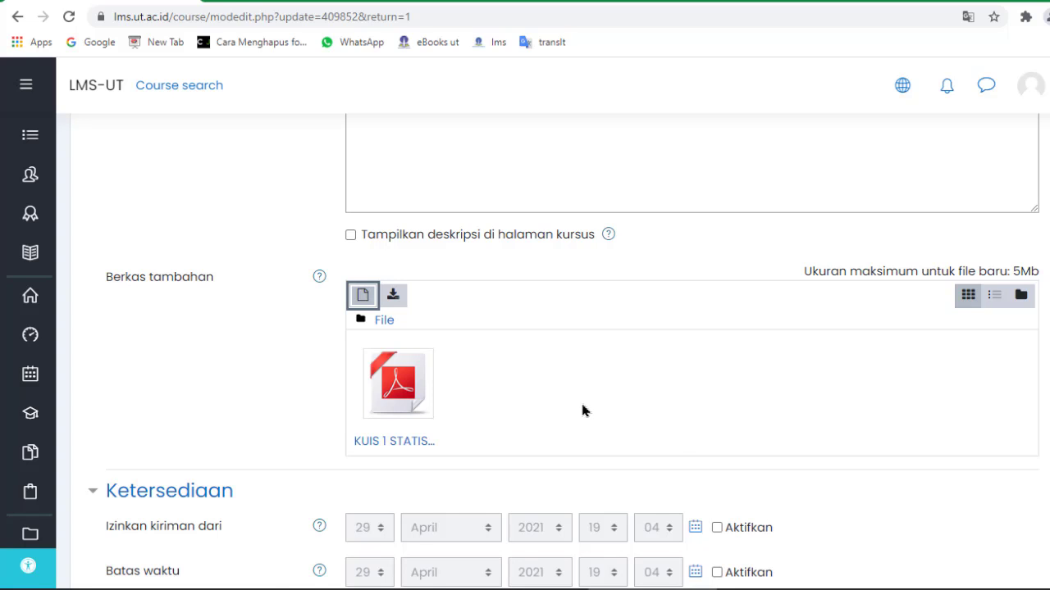
Enable 'Izinkan kiriman dari' and set its date to 2 Mei 2021.
scroll(582, 406, down, 3)
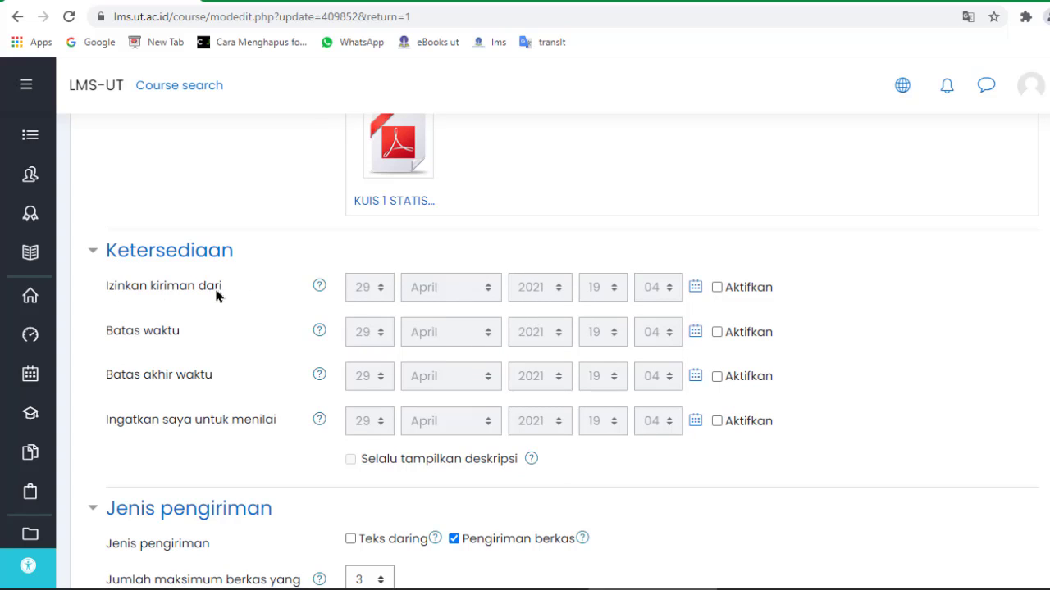
click(716, 287)
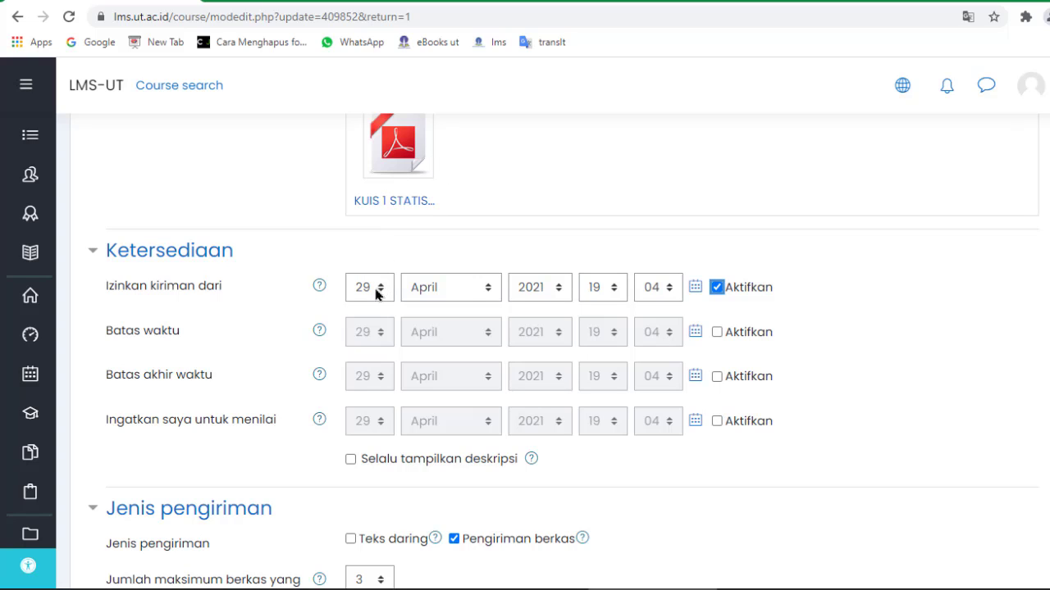
click(377, 294)
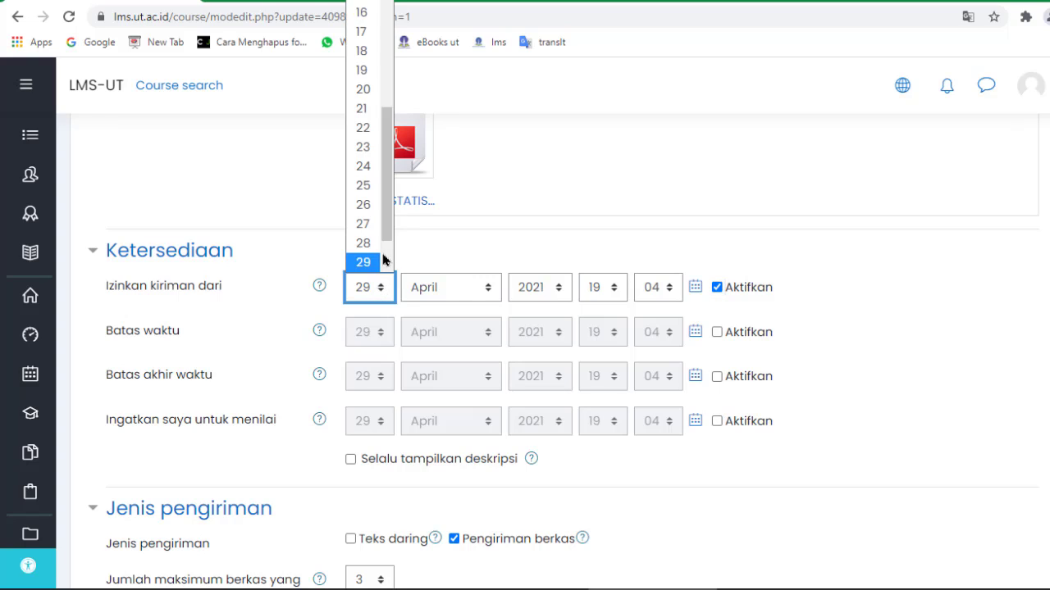
scroll(385, 255, down, 1)
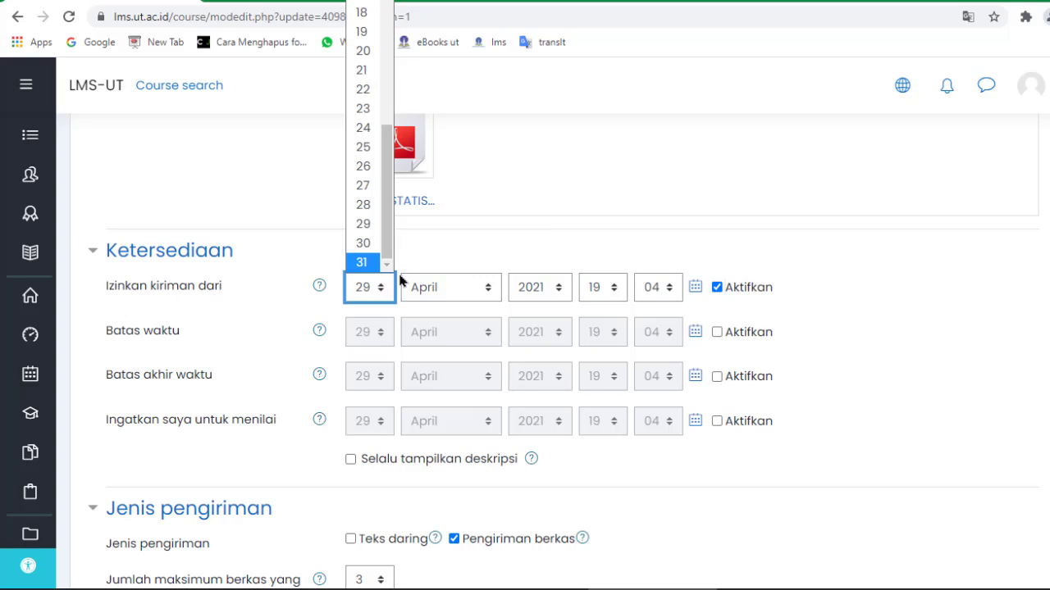
drag(384, 132, 381, 12)
click(365, 4)
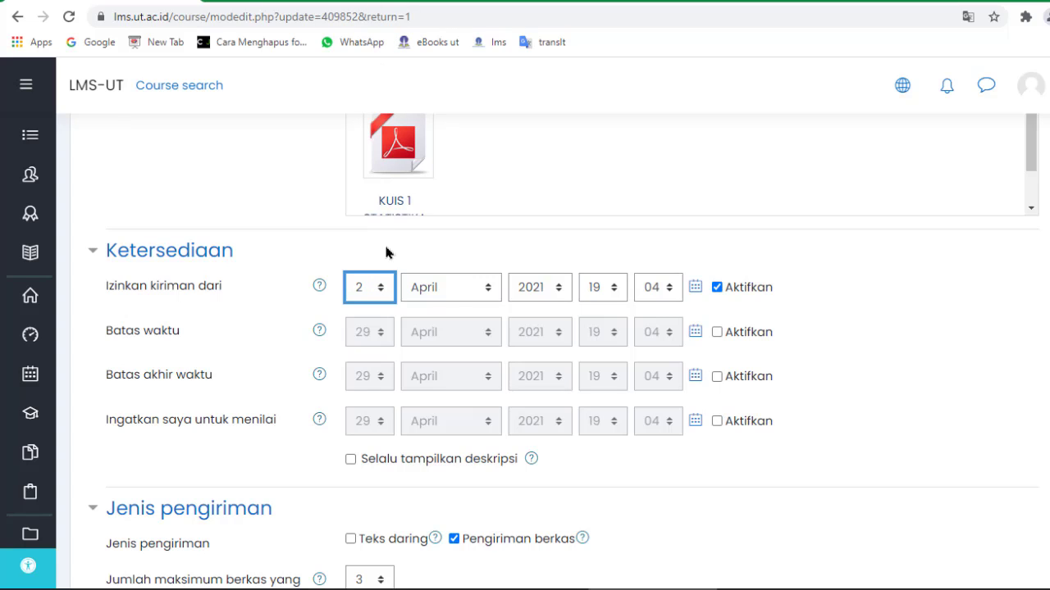
click(461, 294)
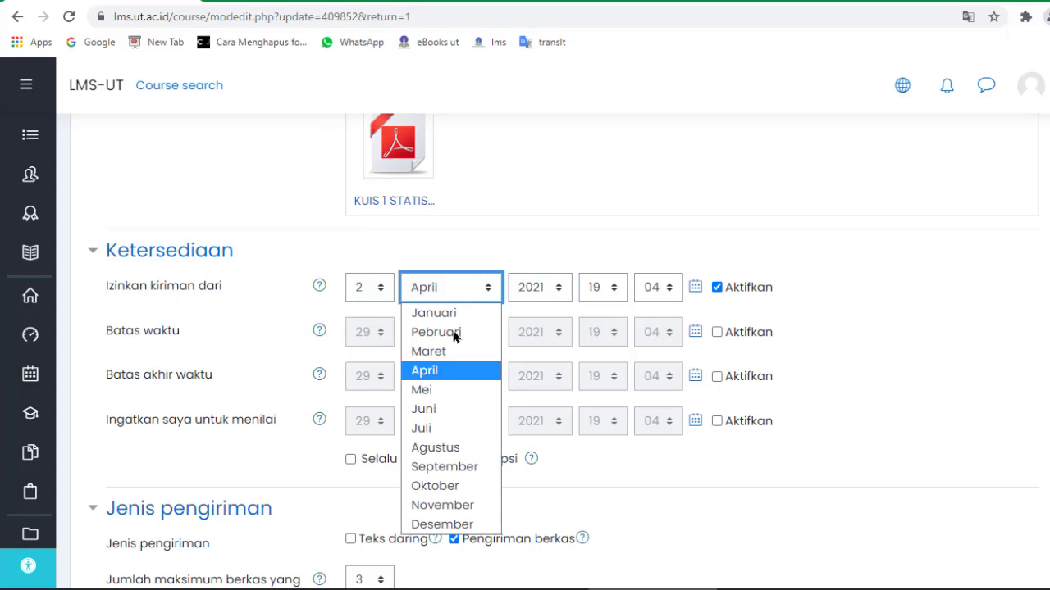
click(445, 390)
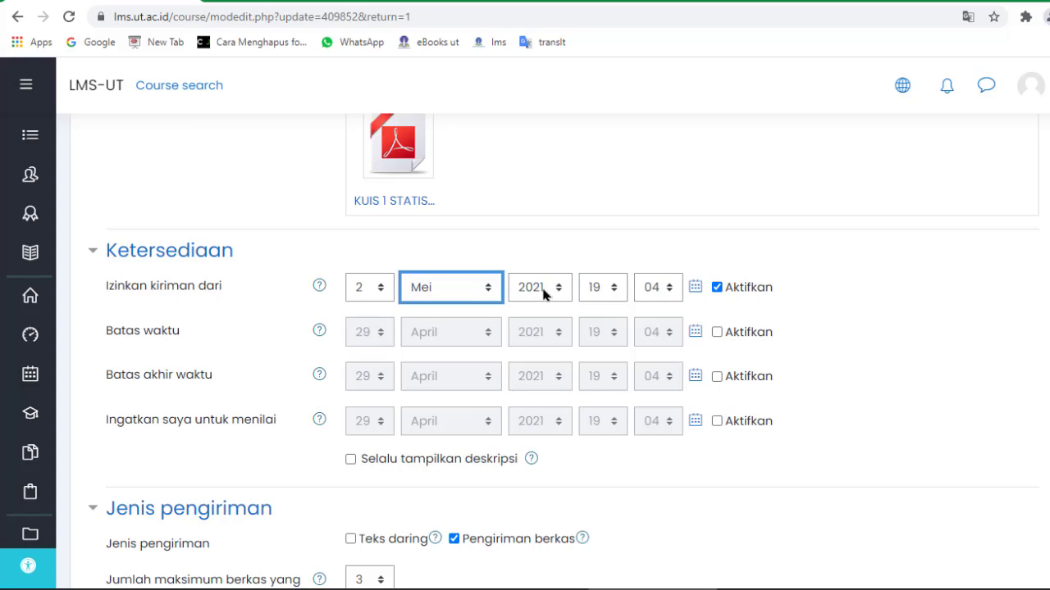
Set the allow-submissions-from time to 19:00.
click(613, 289)
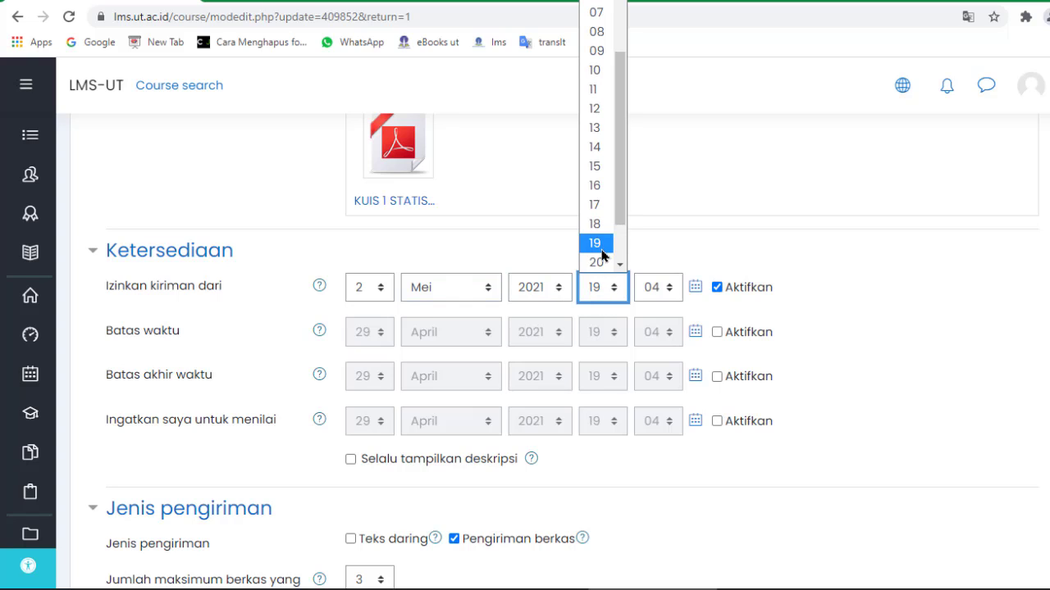
click(601, 249)
click(670, 287)
scroll(663, 129, down, 1)
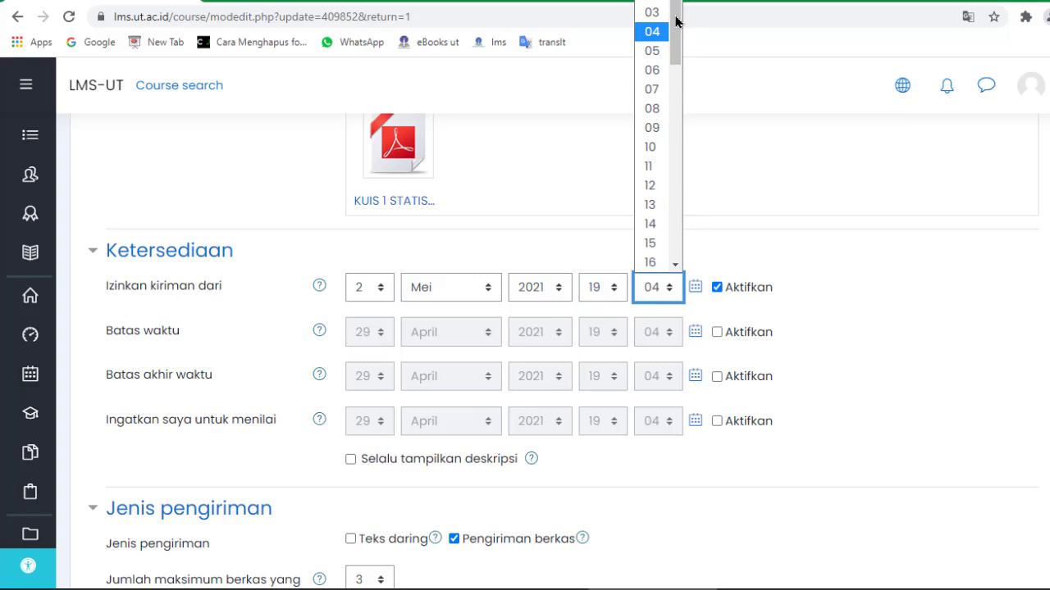
scroll(677, 24, up, 1)
scroll(656, 24, up, 1)
click(652, 7)
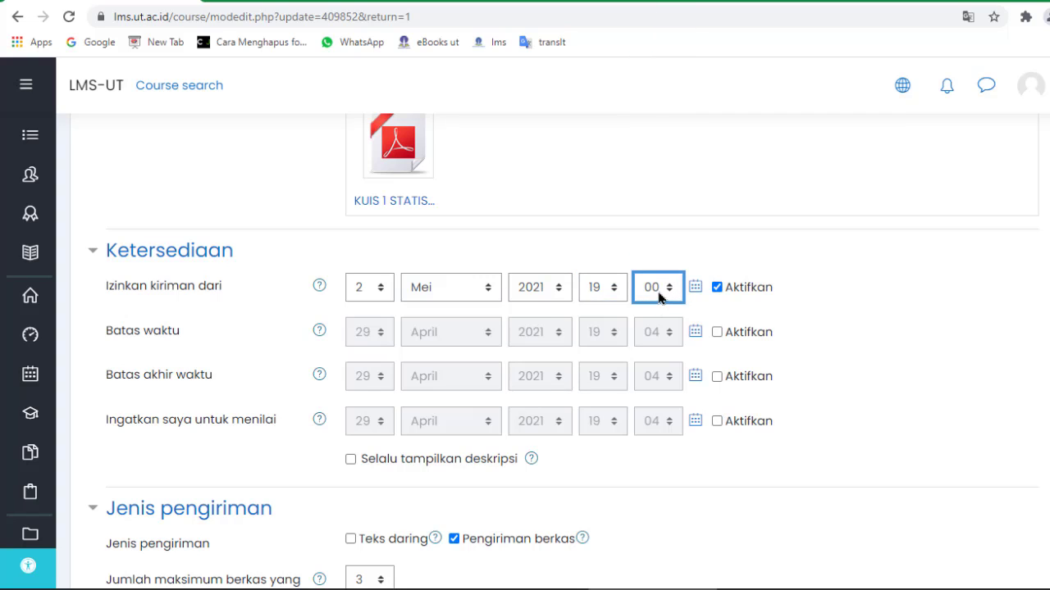
click(733, 305)
mouse_move(150, 440)
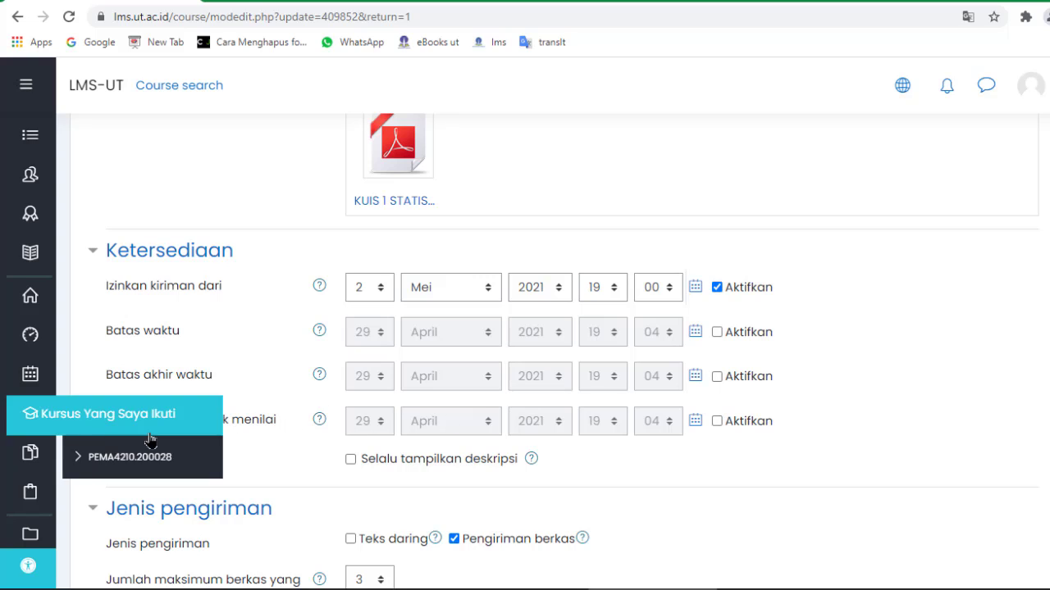
scroll(402, 451, down, 1)
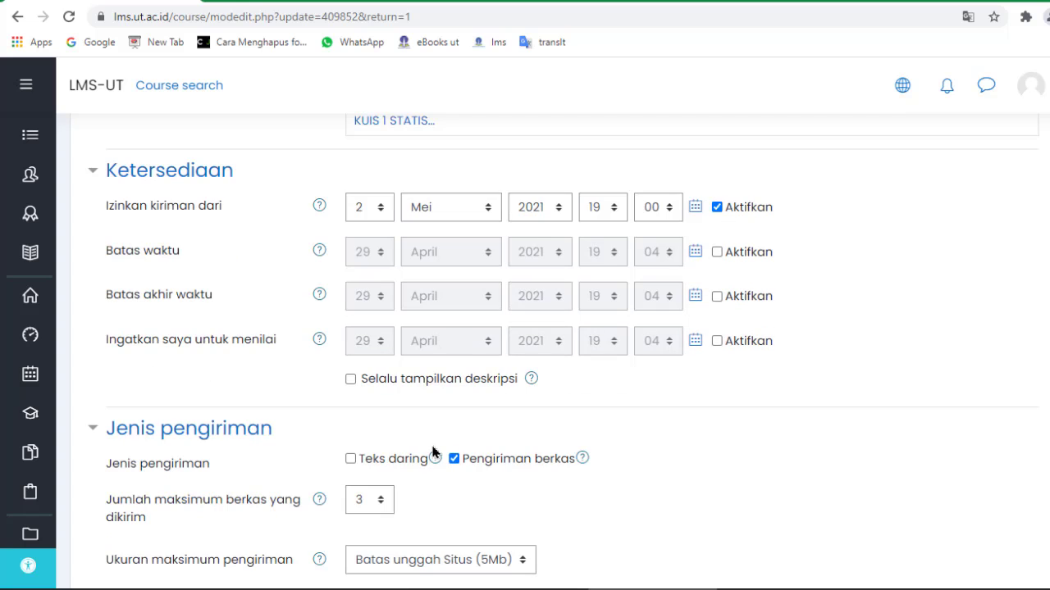
scroll(589, 387, down, 2)
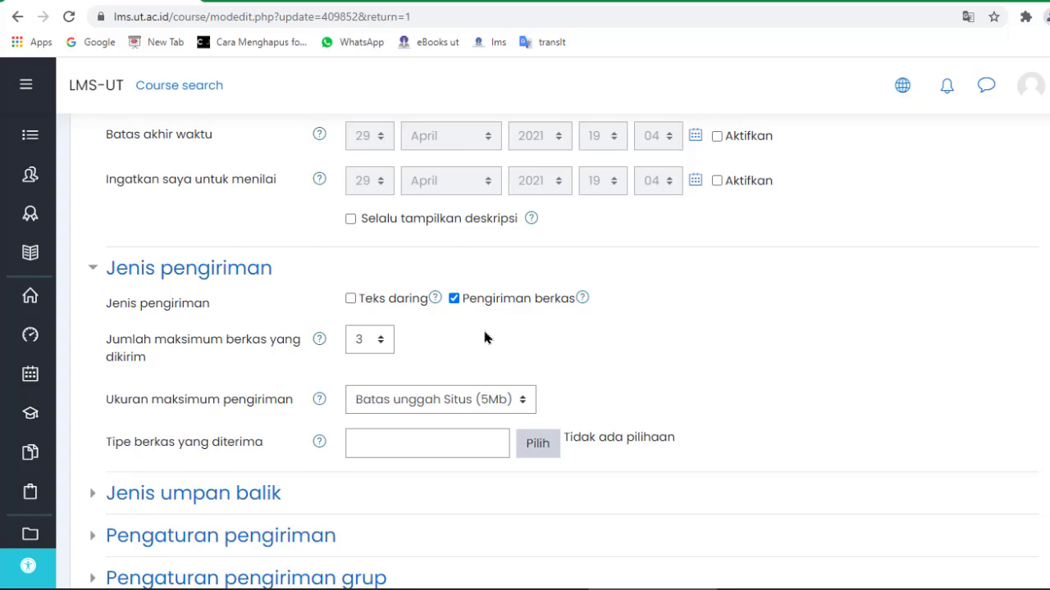
scroll(484, 332, down, 1)
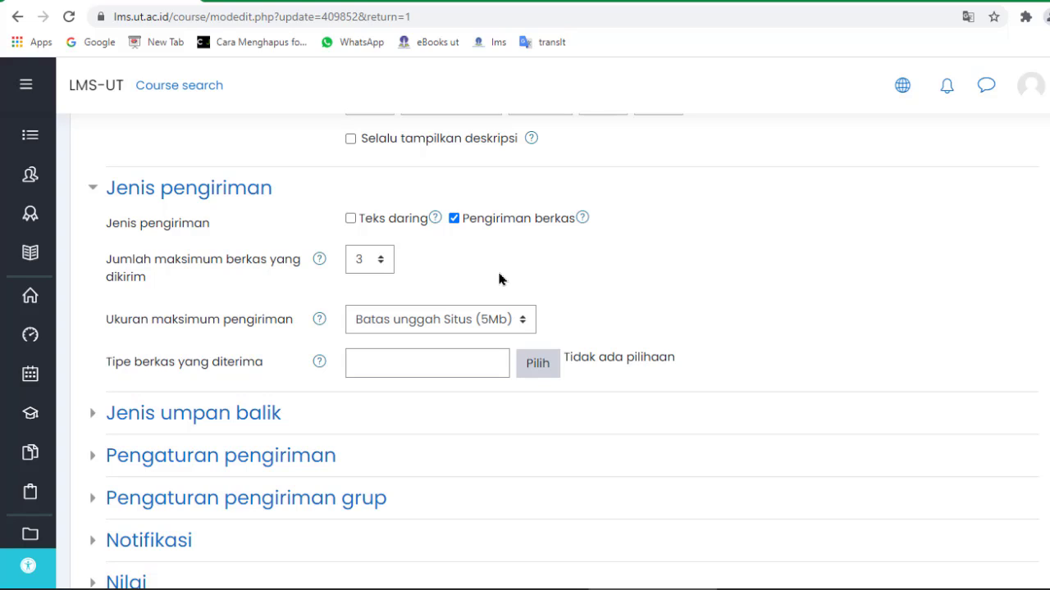
click(504, 321)
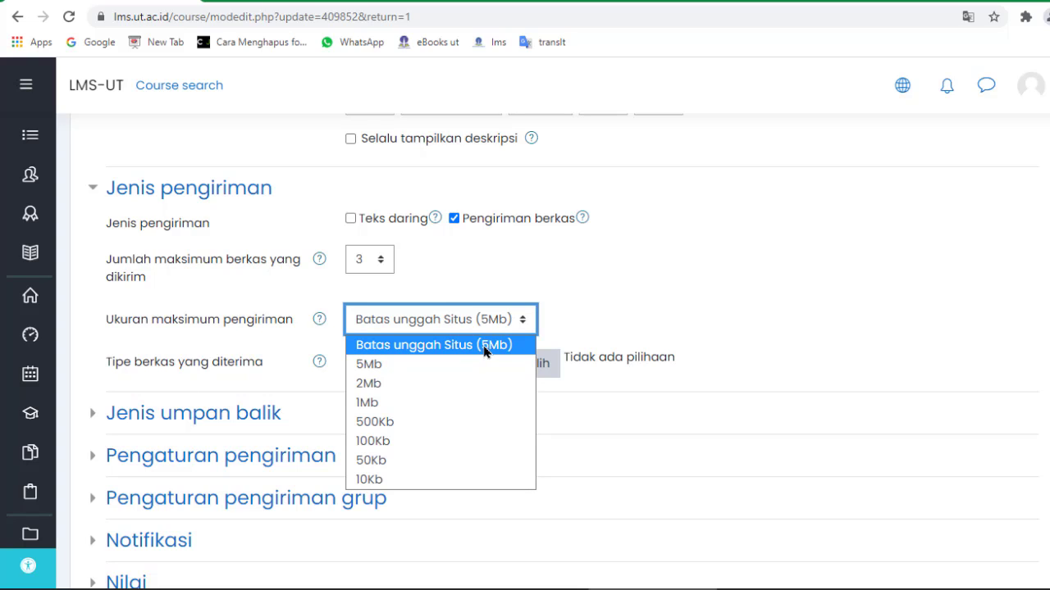
click(417, 362)
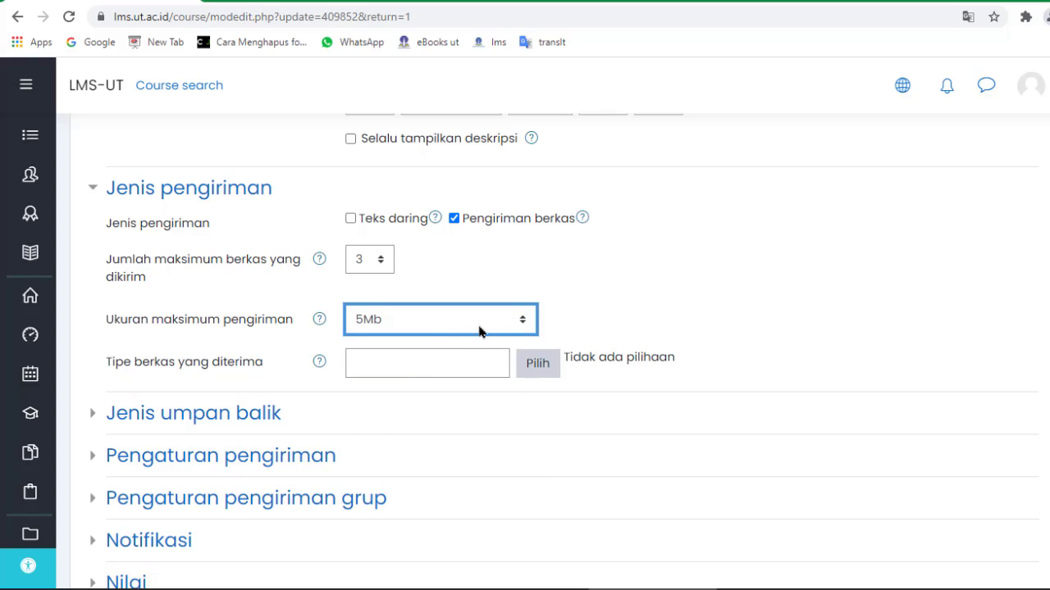
click(508, 322)
click(438, 344)
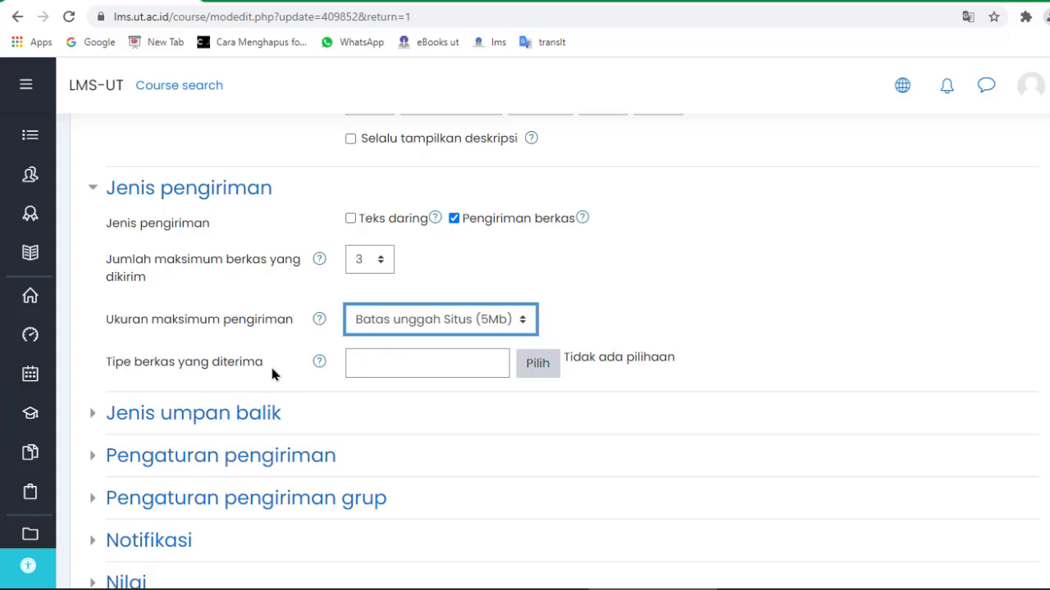
Expand the feedback types and submission settings, leaving attempt reopening on Tidak pernah.
scroll(435, 373, down, 1)
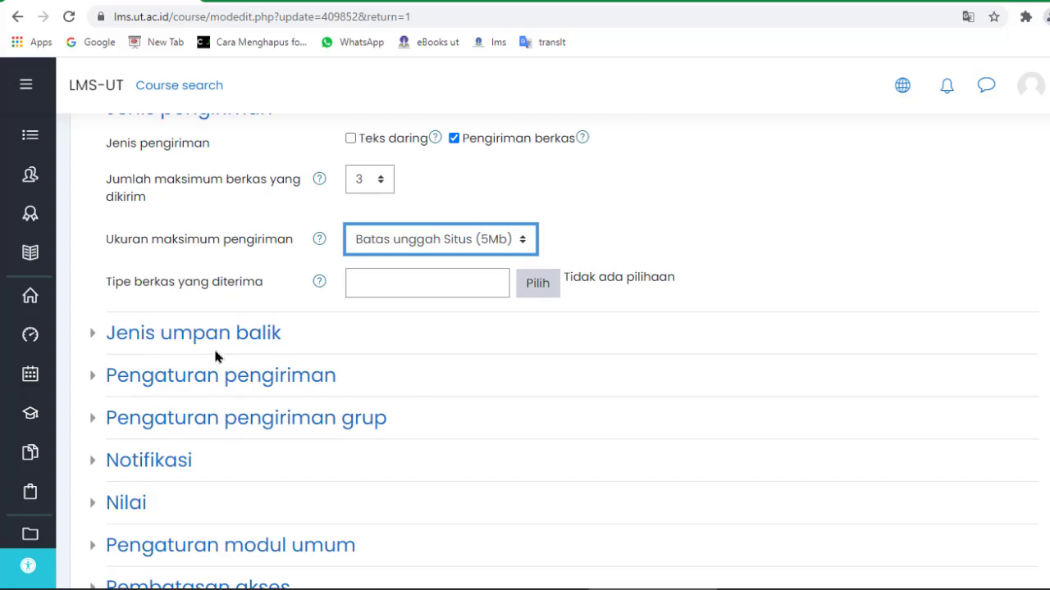
click(100, 339)
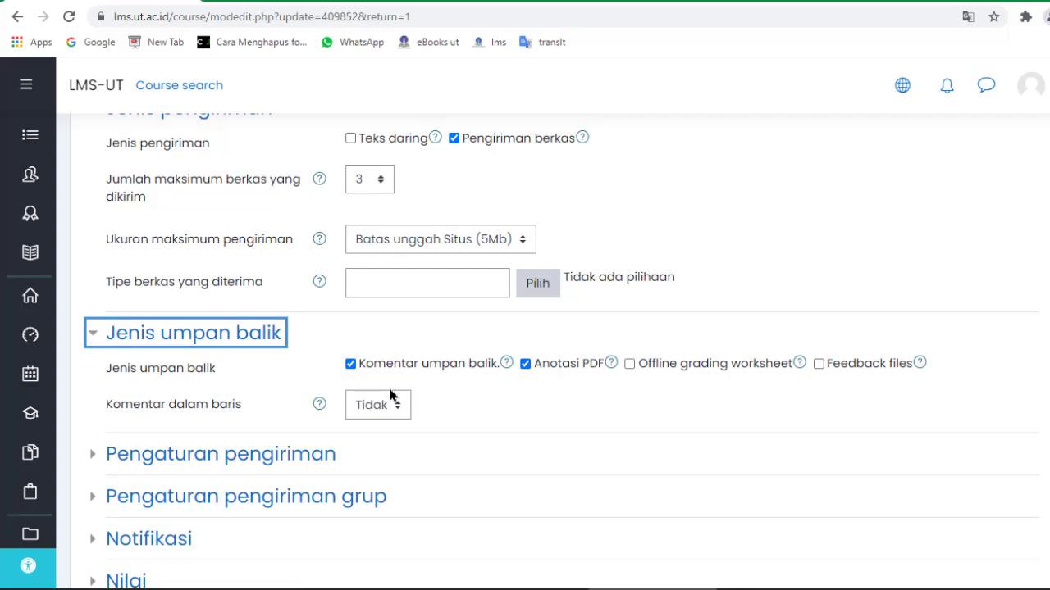
scroll(289, 425, down, 1)
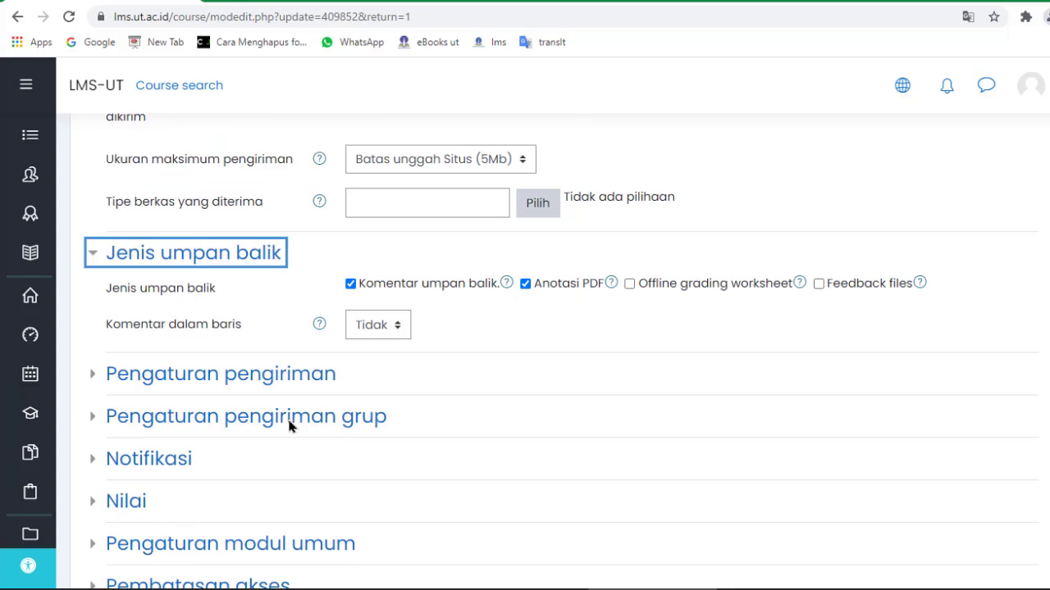
click(241, 379)
scroll(245, 391, down, 1)
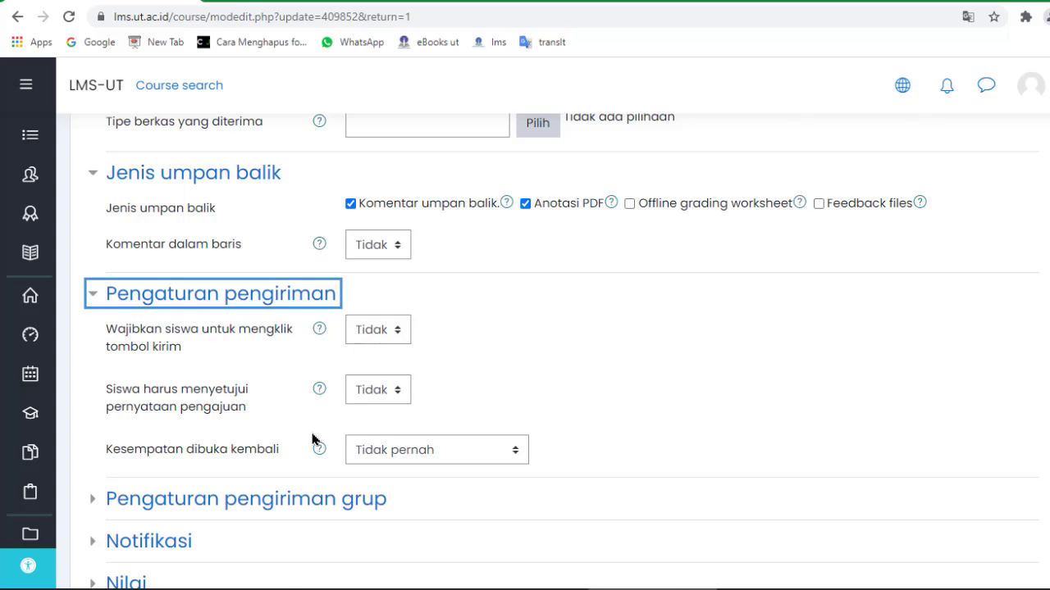
scroll(305, 444, down, 1)
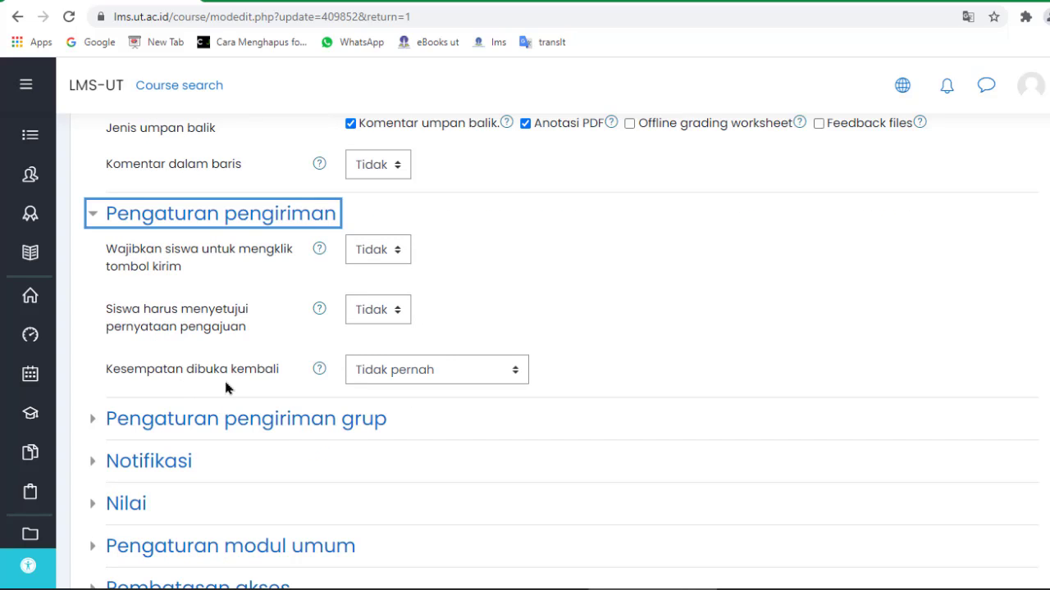
click(433, 375)
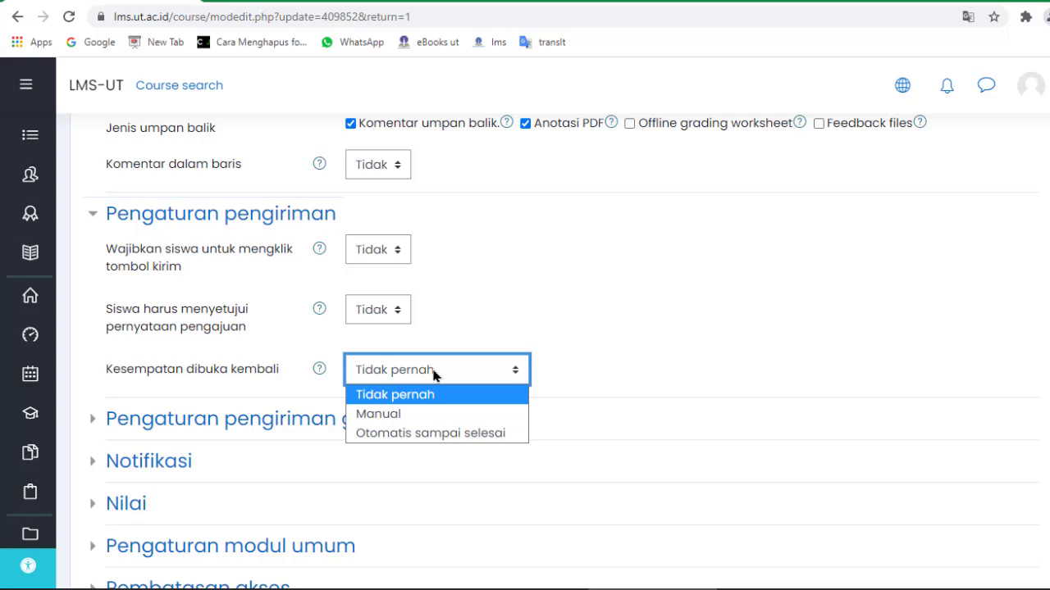
click(434, 375)
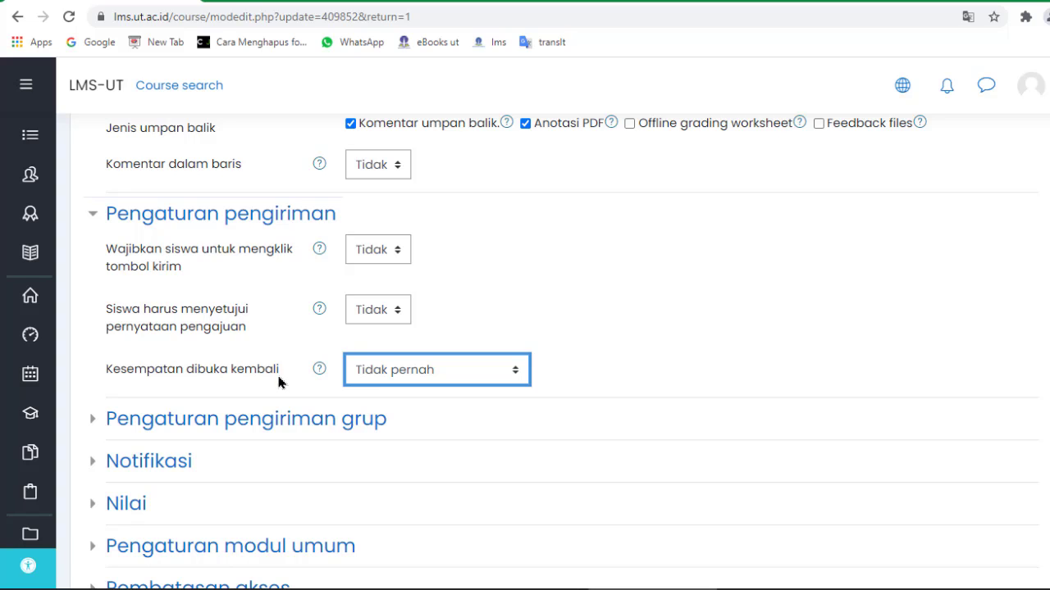
scroll(283, 380, down, 1)
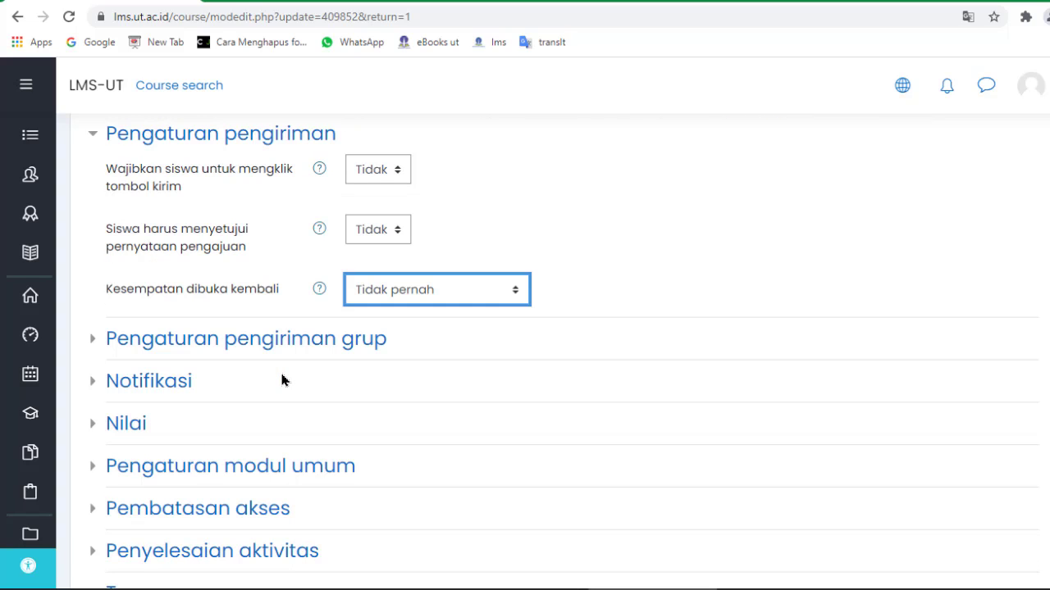
Expand the group submission and Nilai sections, keeping the grade type as Poin.
click(237, 351)
click(135, 482)
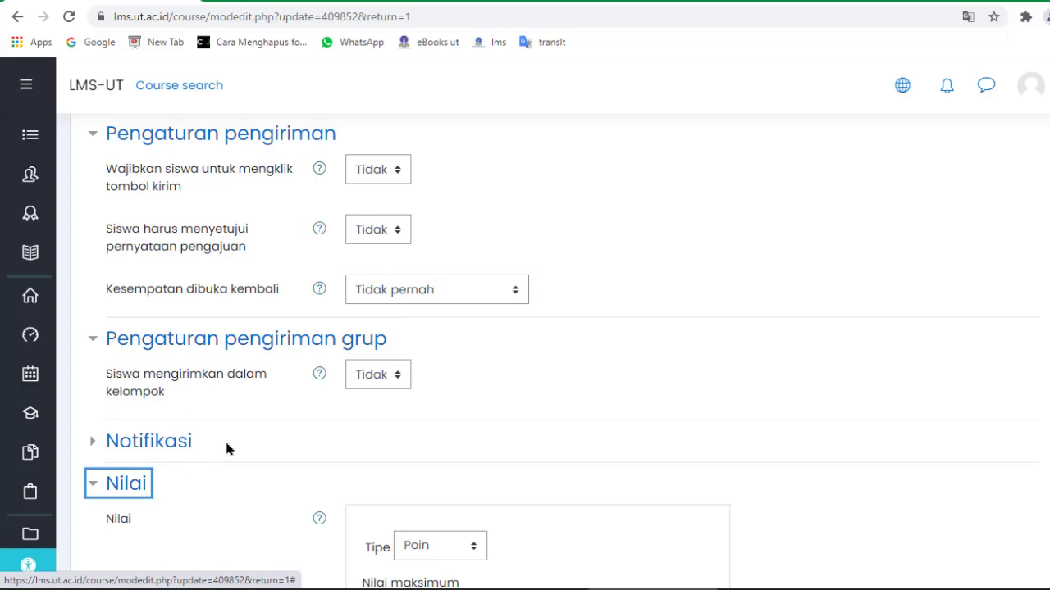
scroll(227, 449, down, 1)
scroll(227, 448, down, 2)
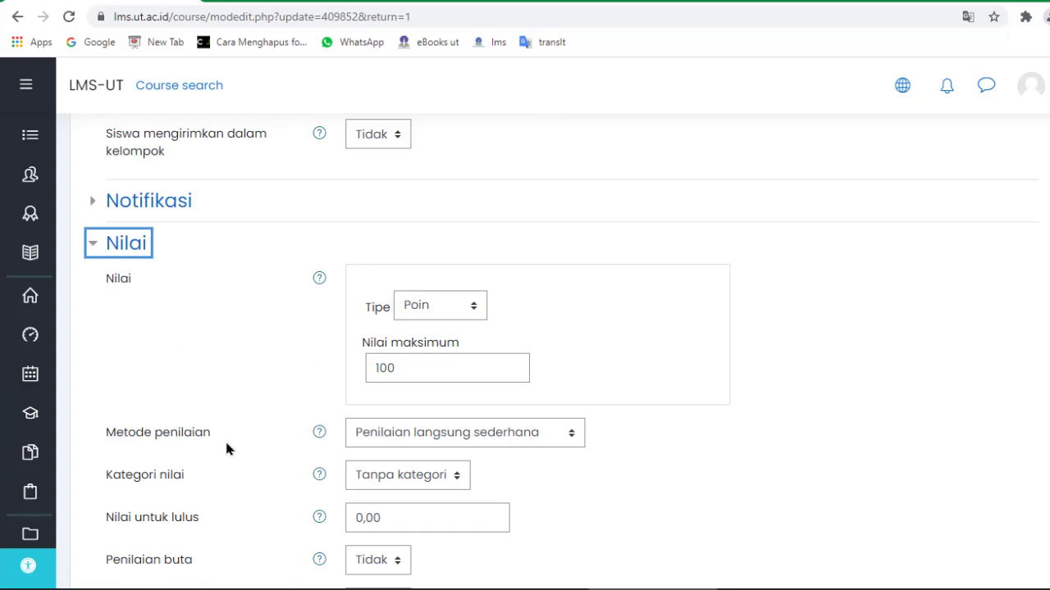
scroll(122, 279, up, 1)
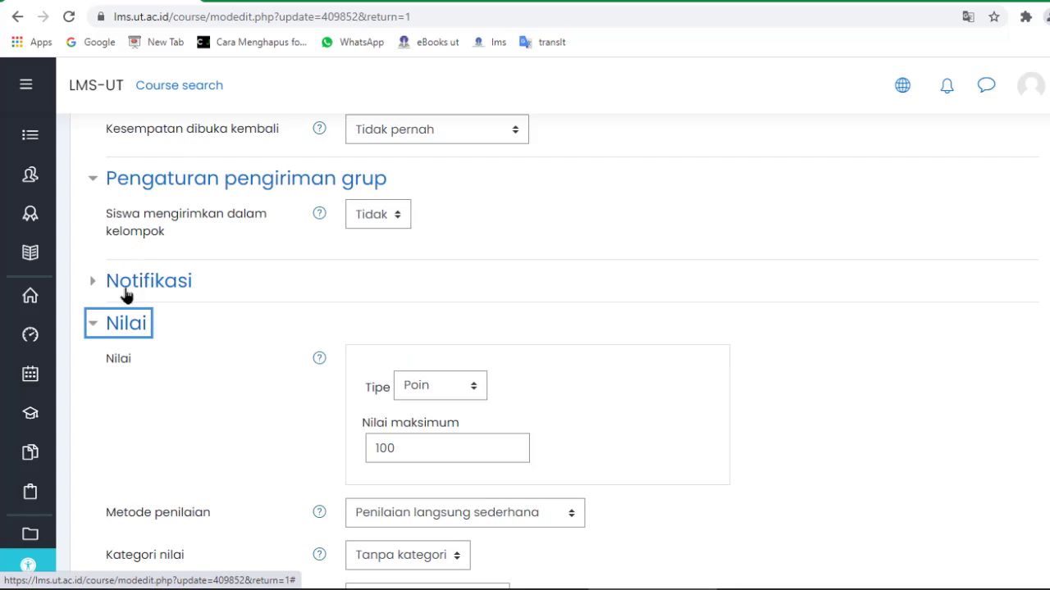
scroll(135, 335, down, 1)
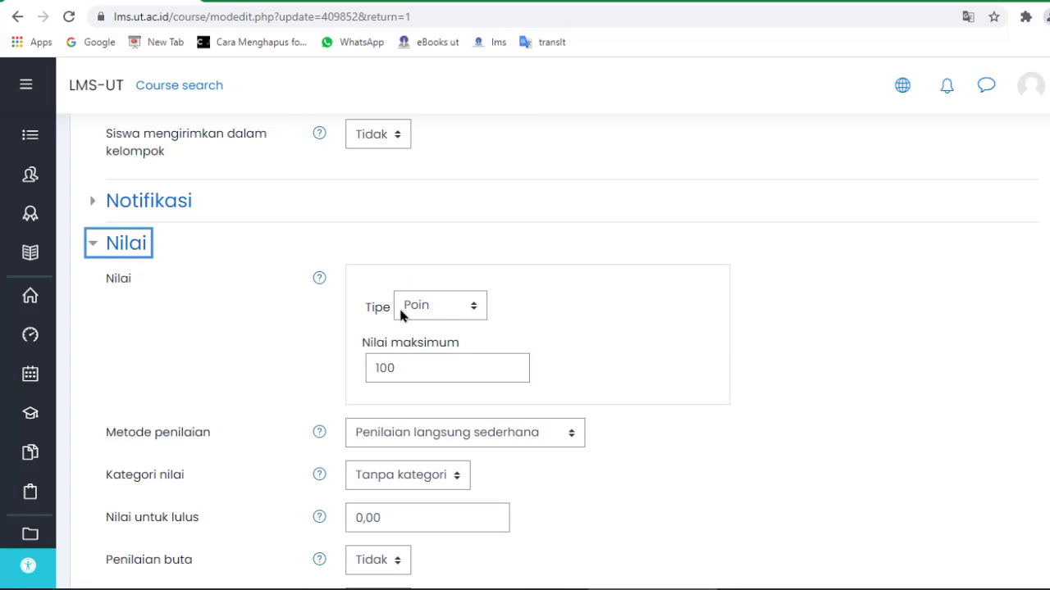
click(450, 312)
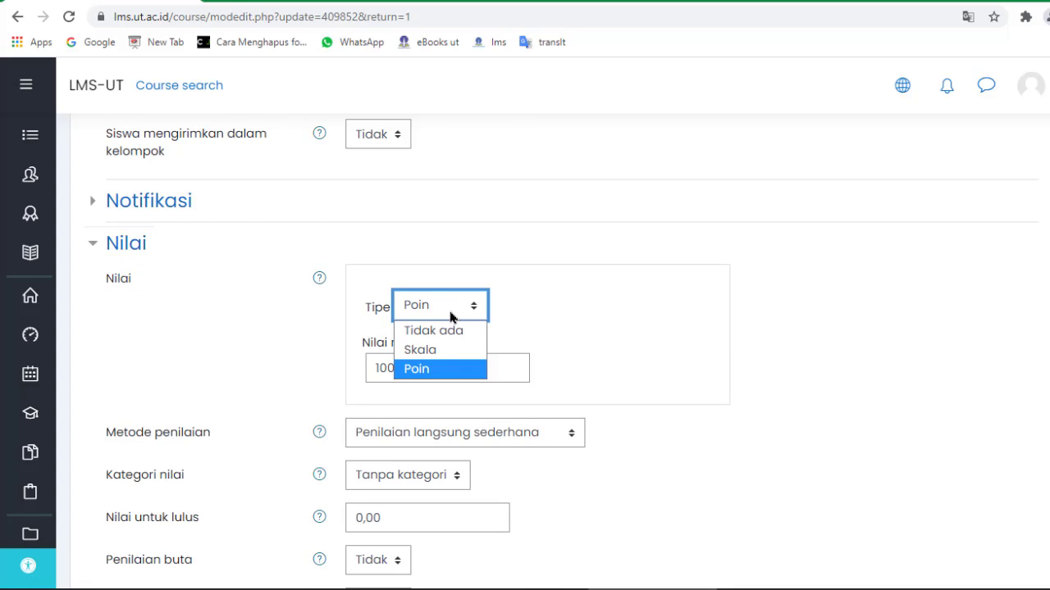
click(438, 369)
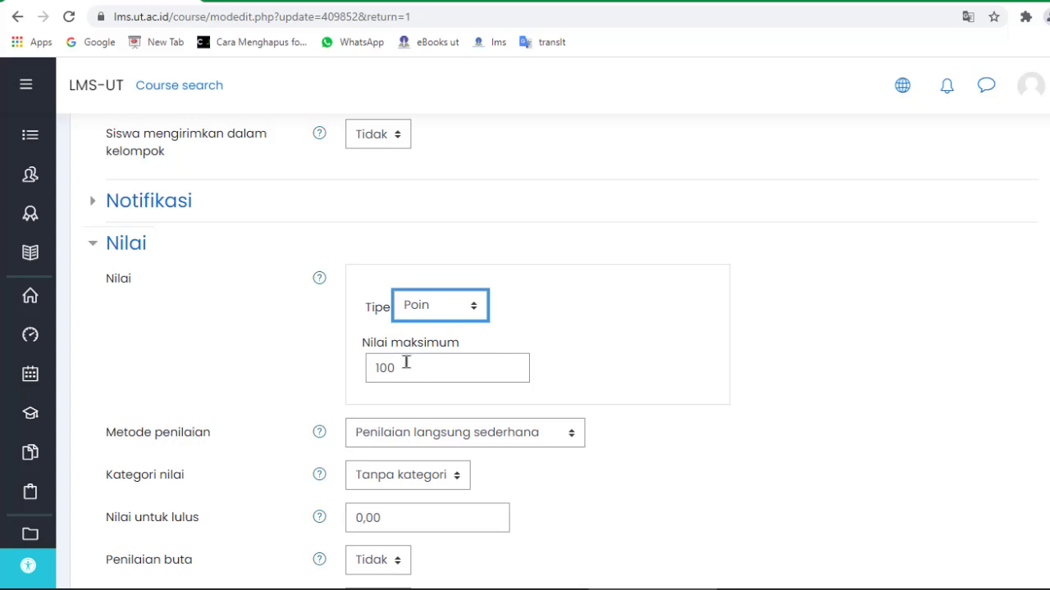
Confirm maximum grade 100, simple direct grading and the Tanpa kategori grade category.
click(407, 370)
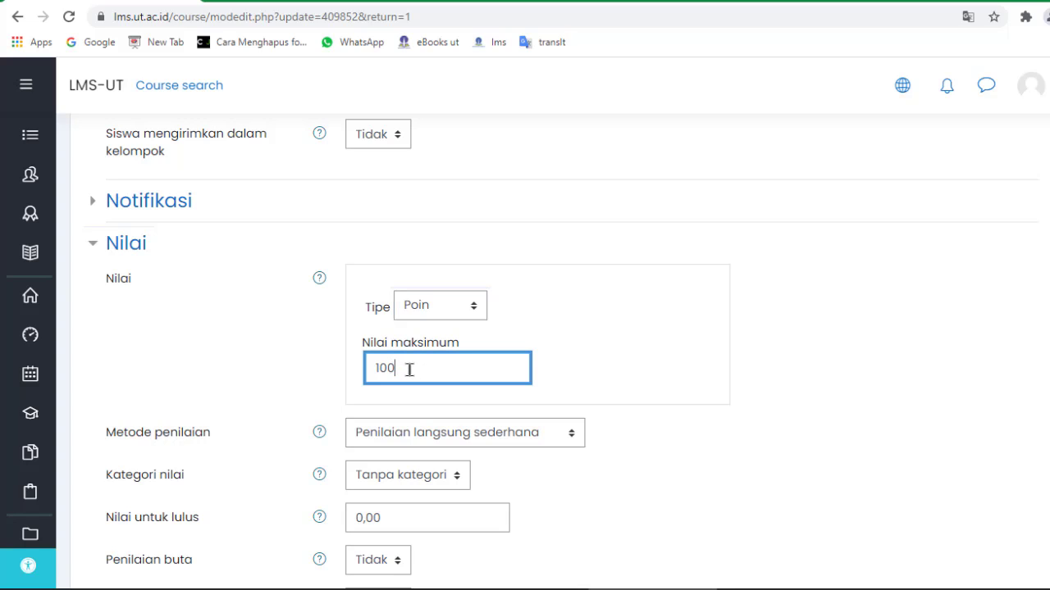
scroll(410, 370, down, 1)
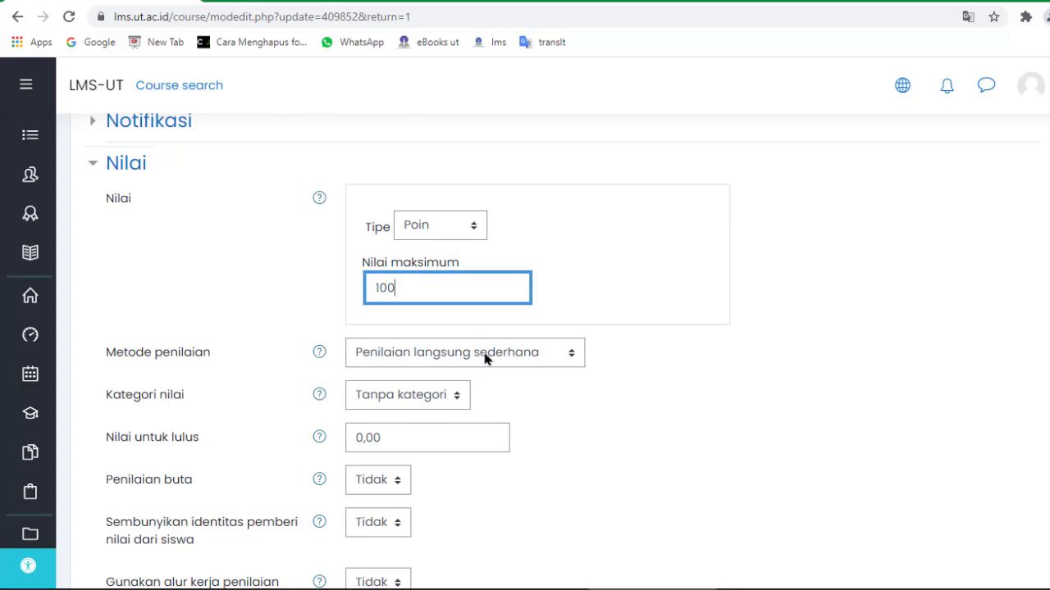
click(494, 355)
click(494, 355)
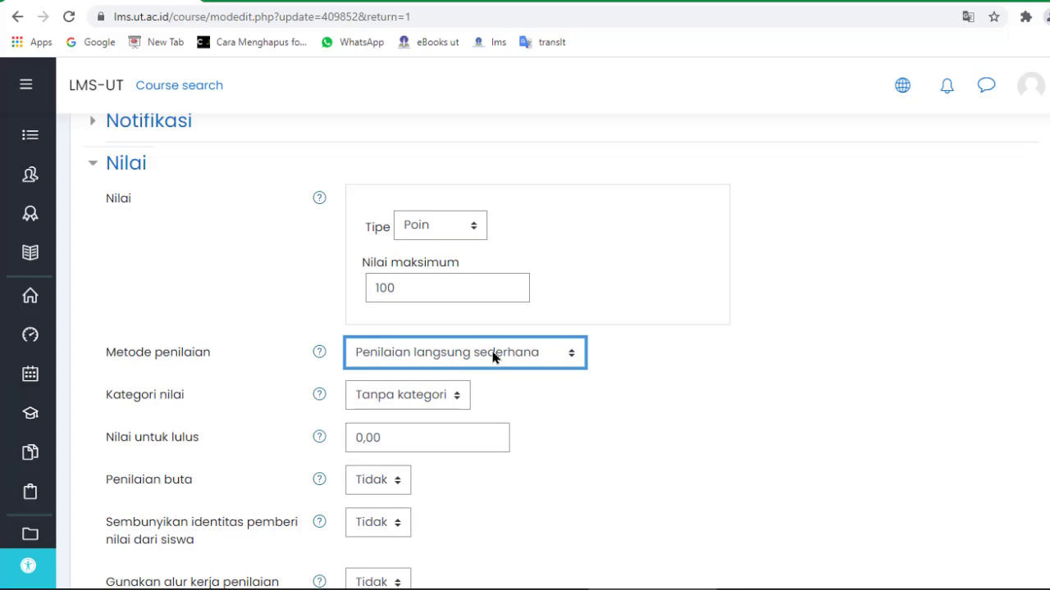
scroll(548, 363, down, 1)
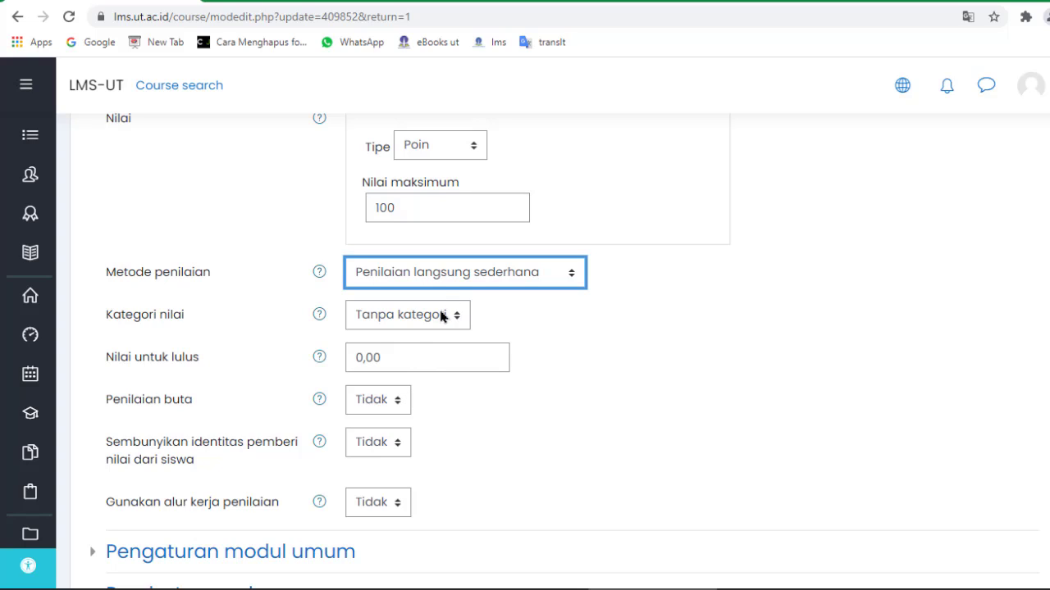
click(410, 321)
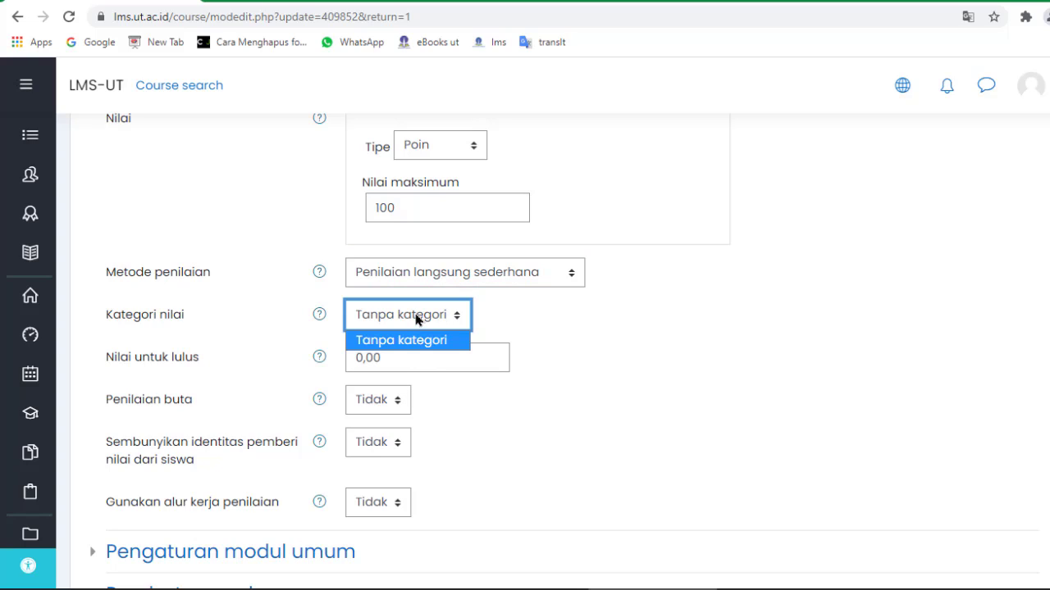
click(416, 316)
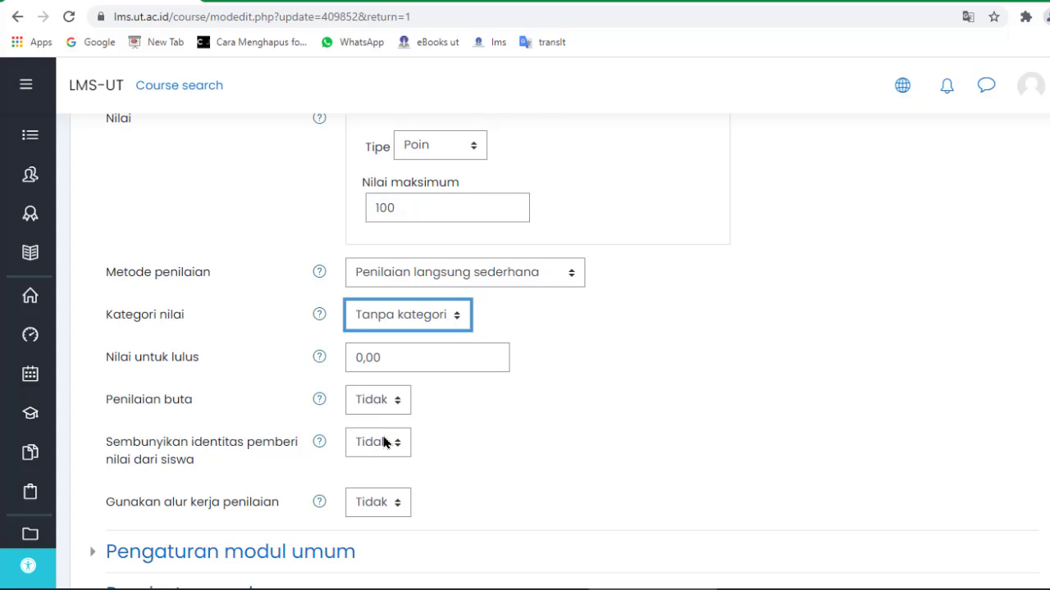
scroll(383, 442, down, 2)
Expand the common module, access restriction, activity completion and Tags sections, then reach the save buttons.
click(286, 395)
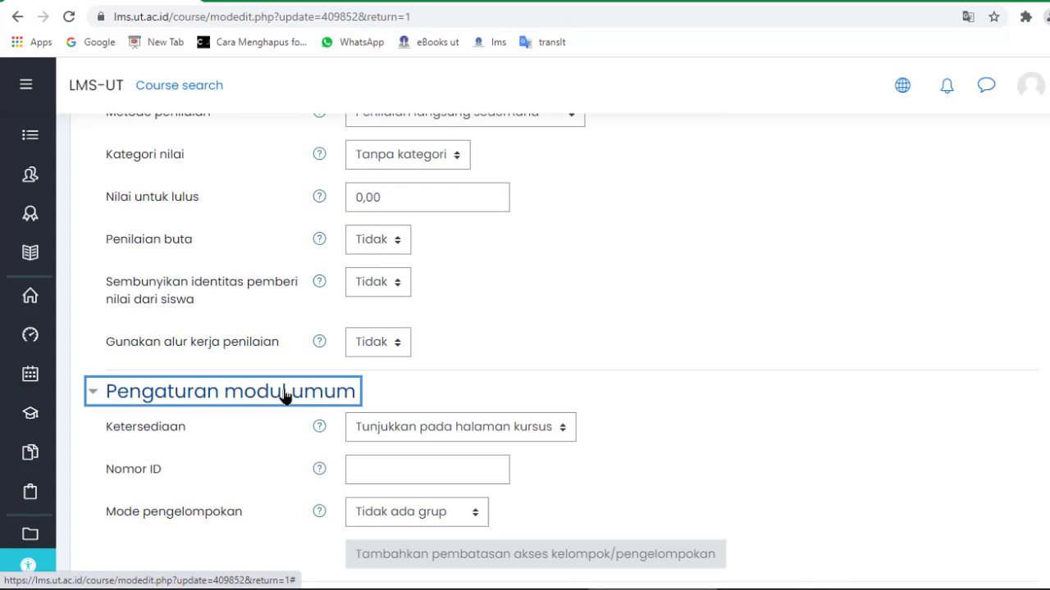
scroll(284, 395, down, 1)
scroll(285, 398, down, 1)
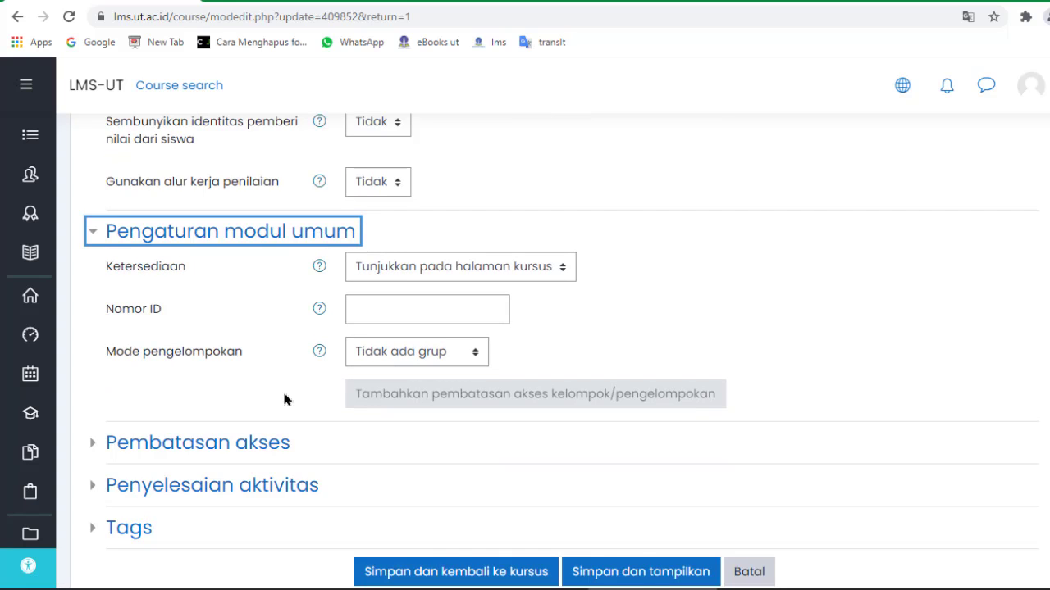
click(260, 447)
scroll(258, 457, down, 1)
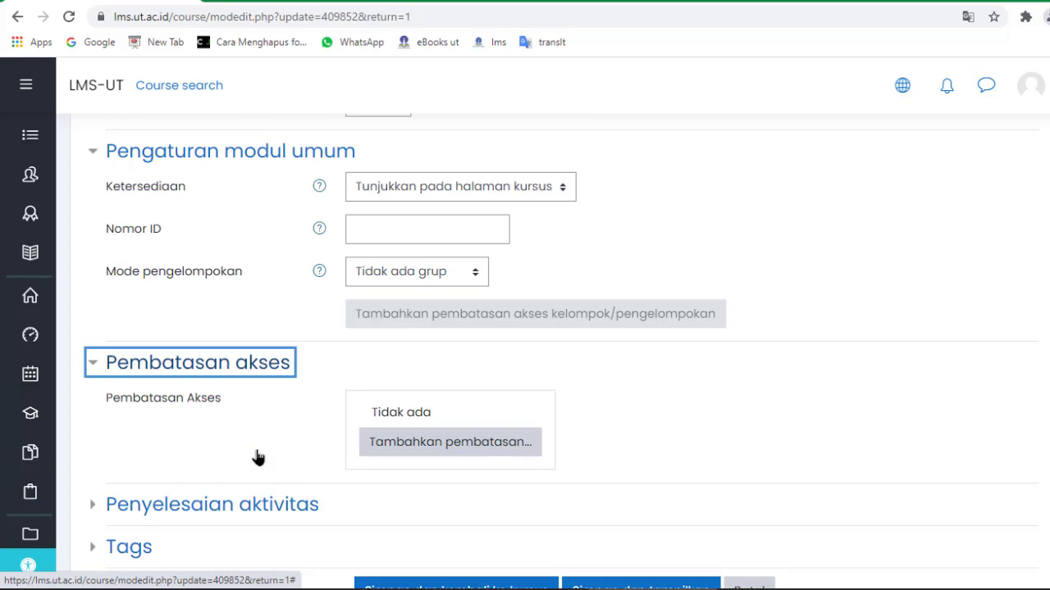
scroll(257, 457, down, 1)
click(215, 426)
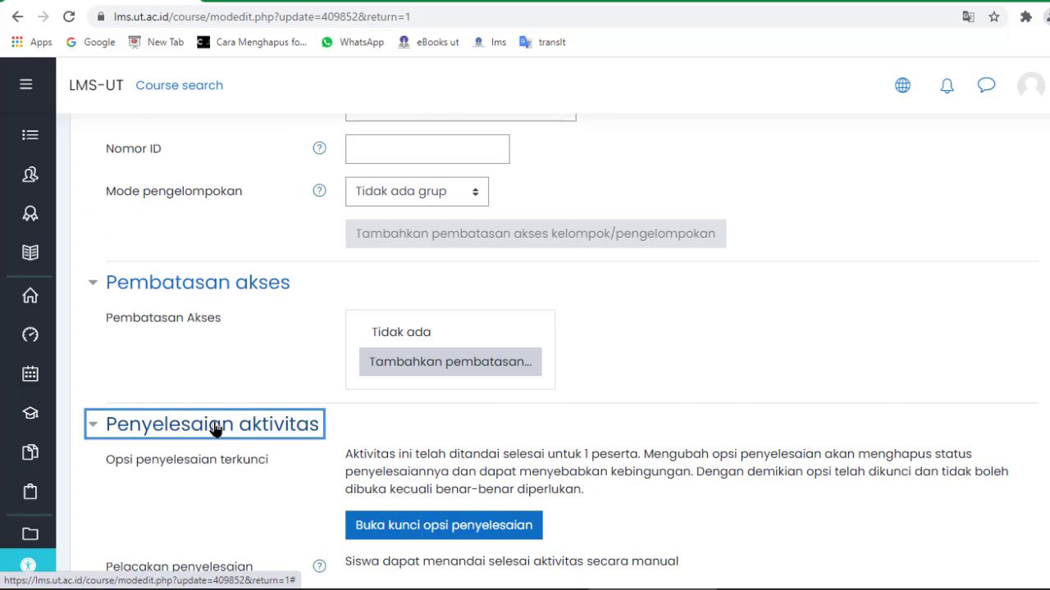
scroll(215, 428, down, 2)
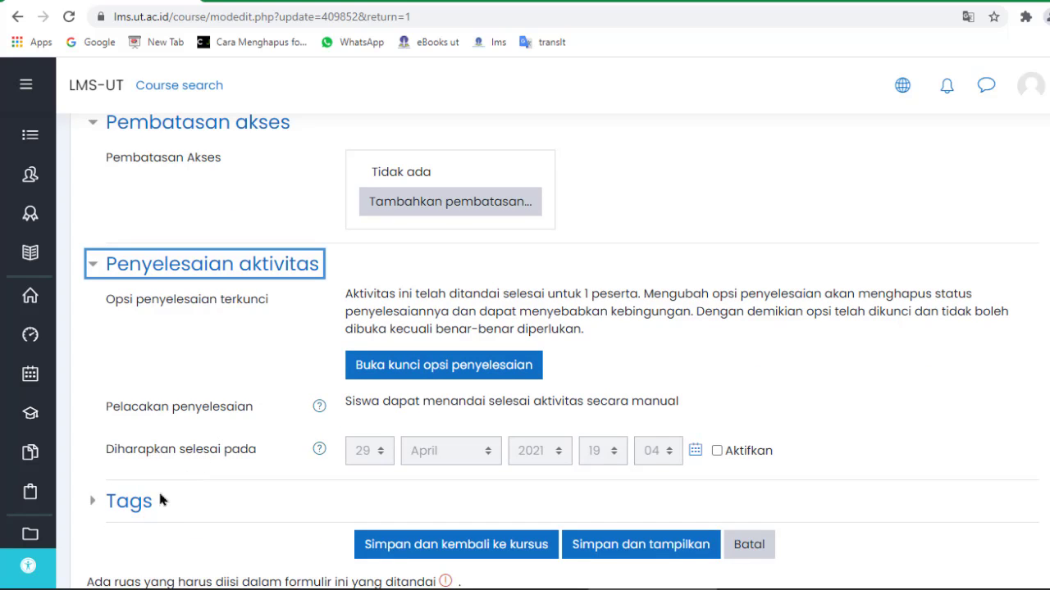
click(148, 502)
scroll(151, 505, down, 2)
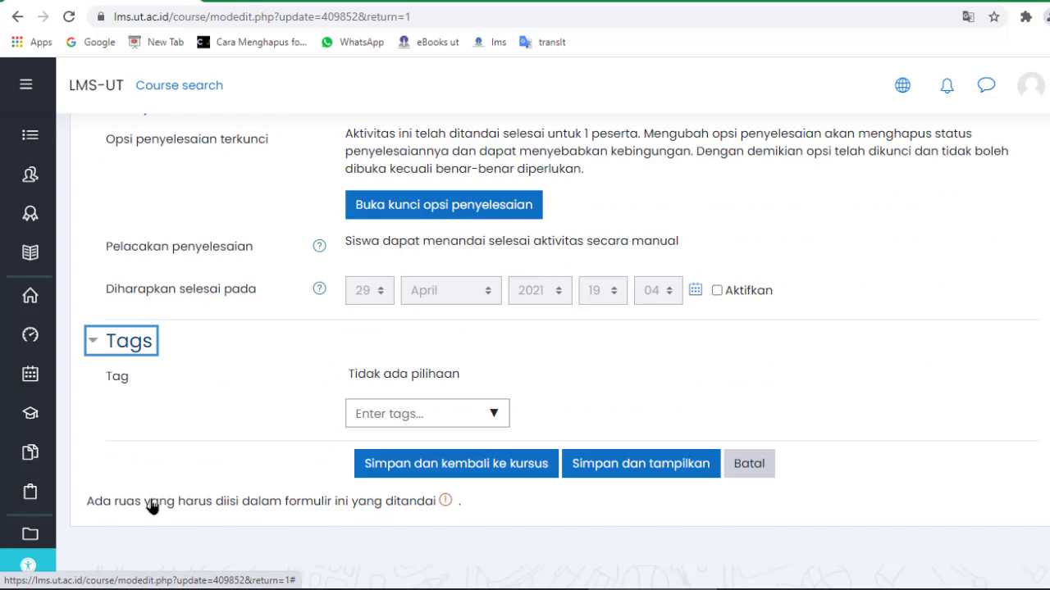
scroll(151, 504, down, 3)
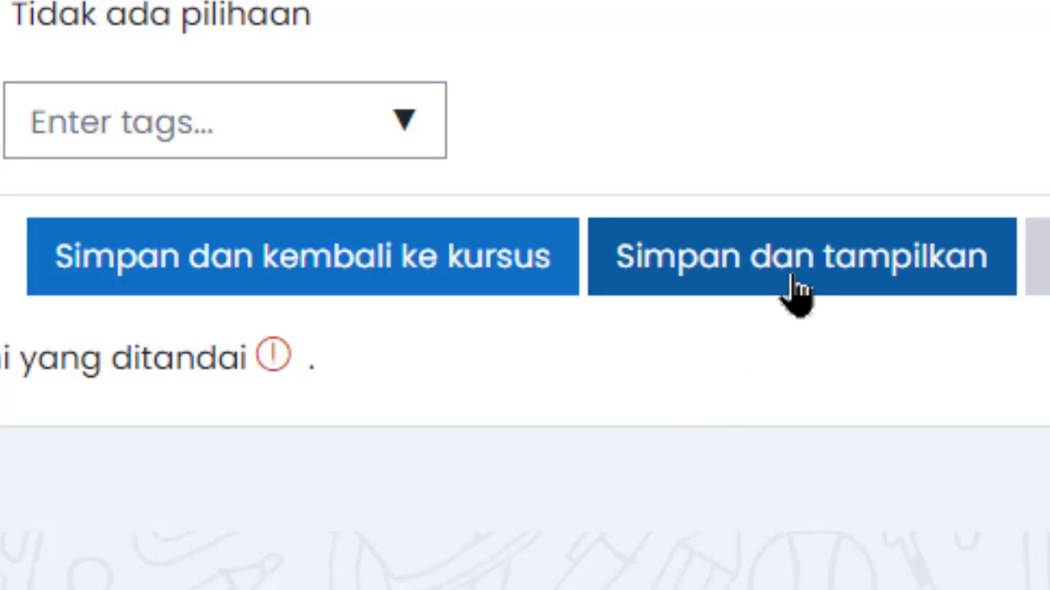
click(842, 280)
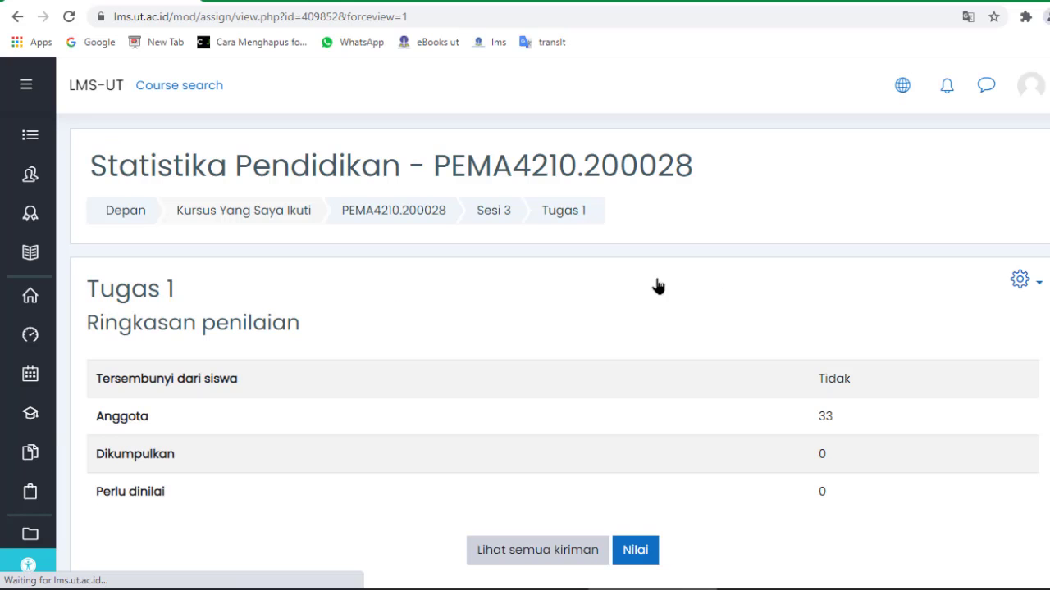
scroll(509, 355, down, 1)
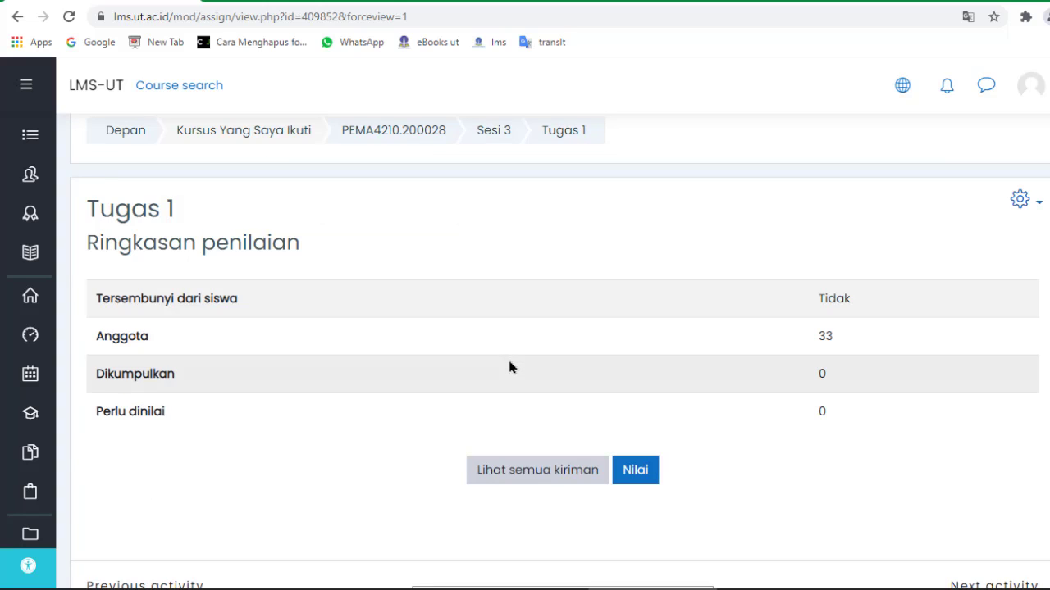
scroll(509, 362, up, 1)
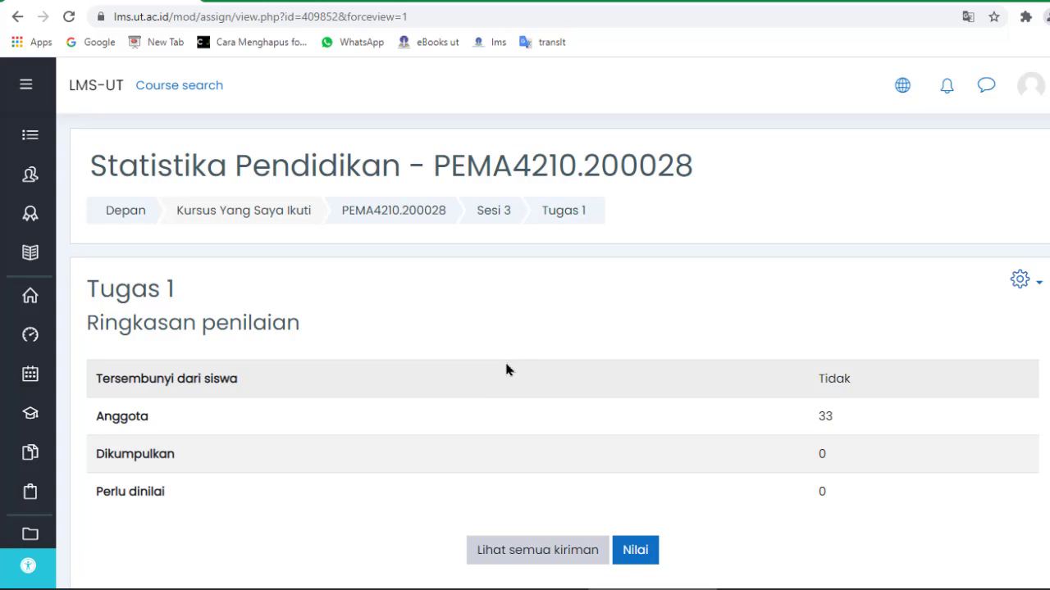
scroll(503, 380, down, 1)
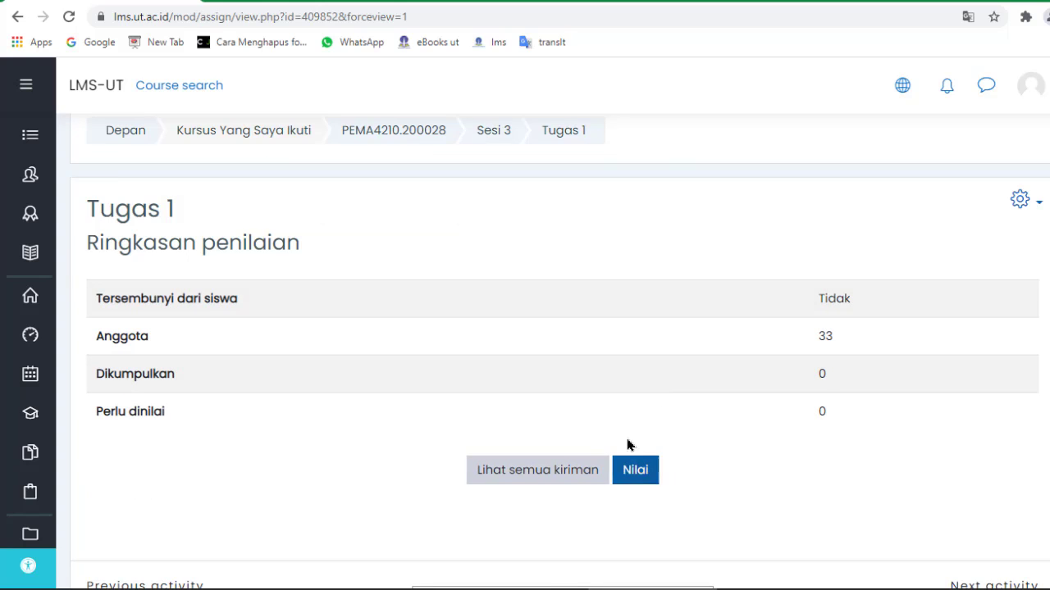
scroll(610, 474, down, 2)
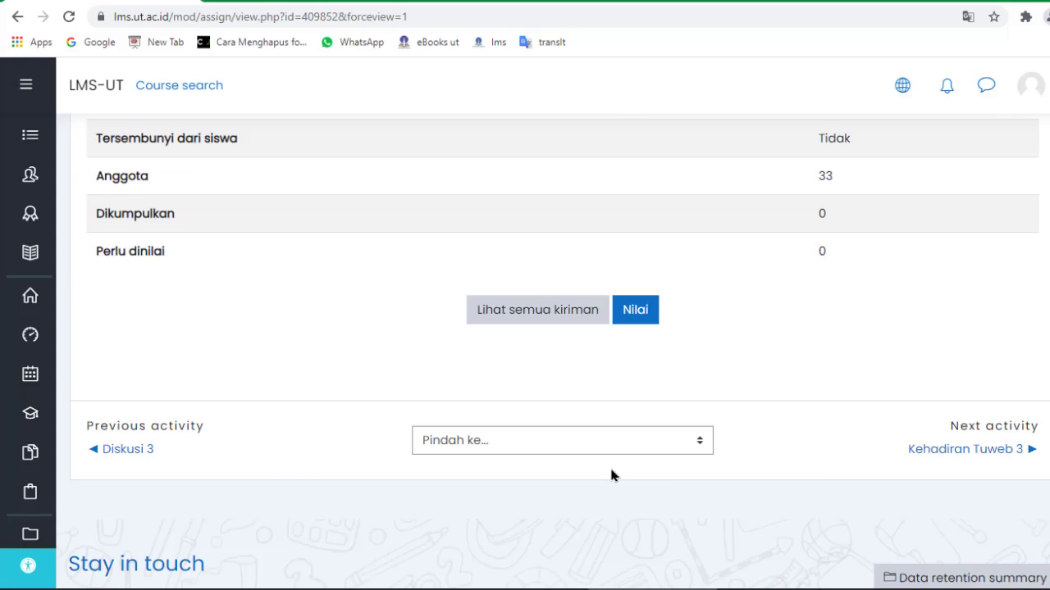
scroll(611, 475, down, 2)
scroll(610, 476, up, 5)
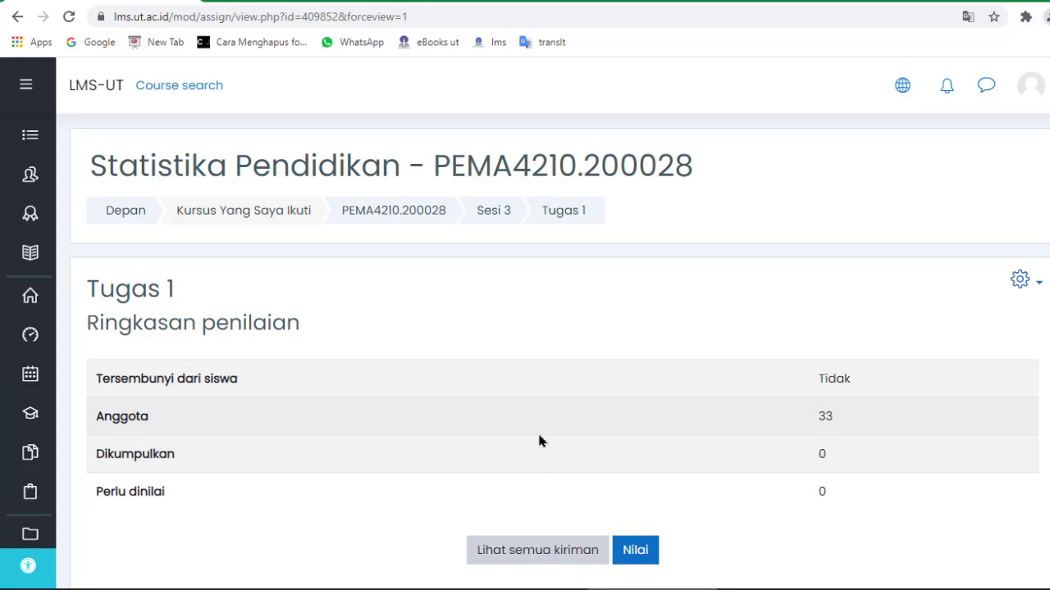
scroll(499, 428, down, 1)
scroll(498, 428, up, 1)
click(485, 218)
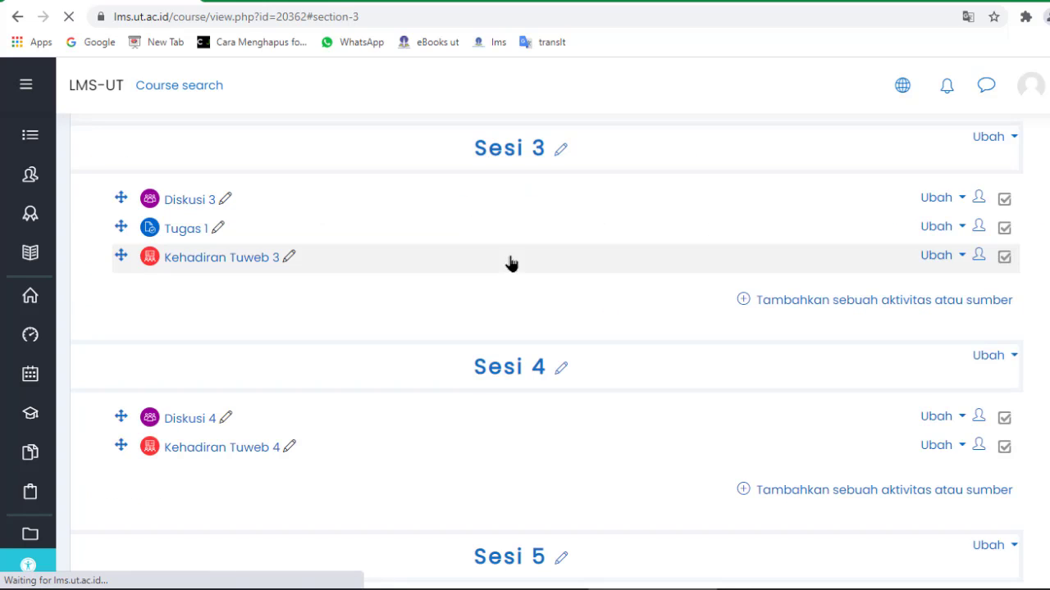
click(189, 237)
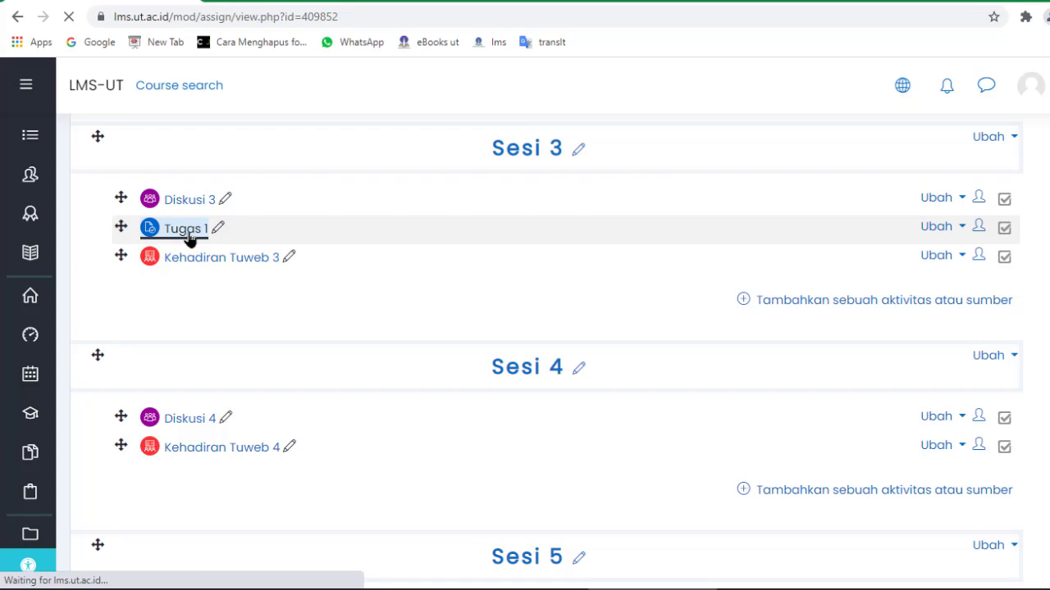
scroll(262, 301, down, 2)
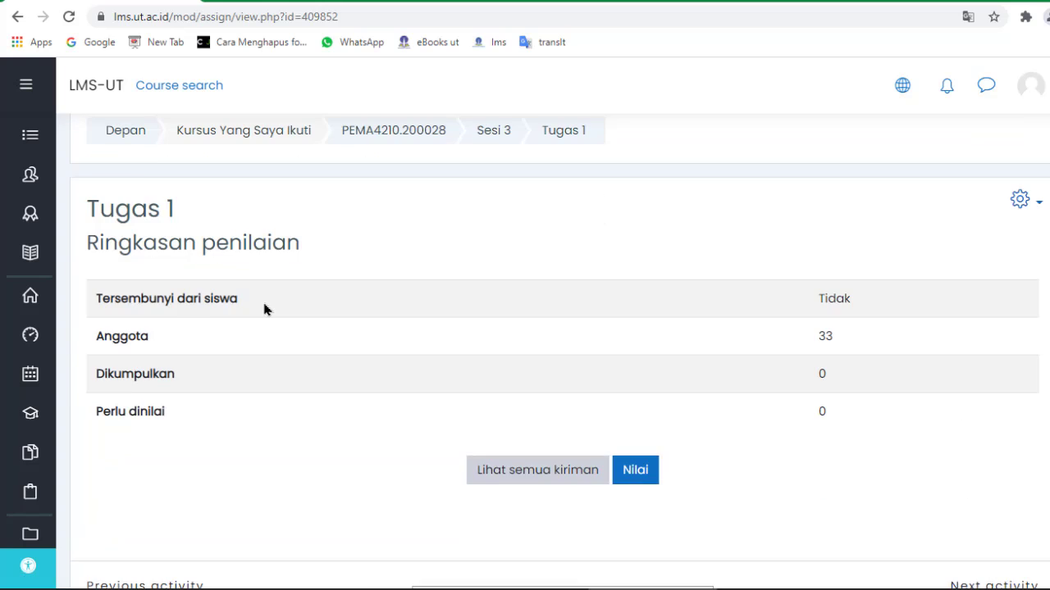
scroll(265, 318, down, 3)
scroll(267, 319, up, 5)
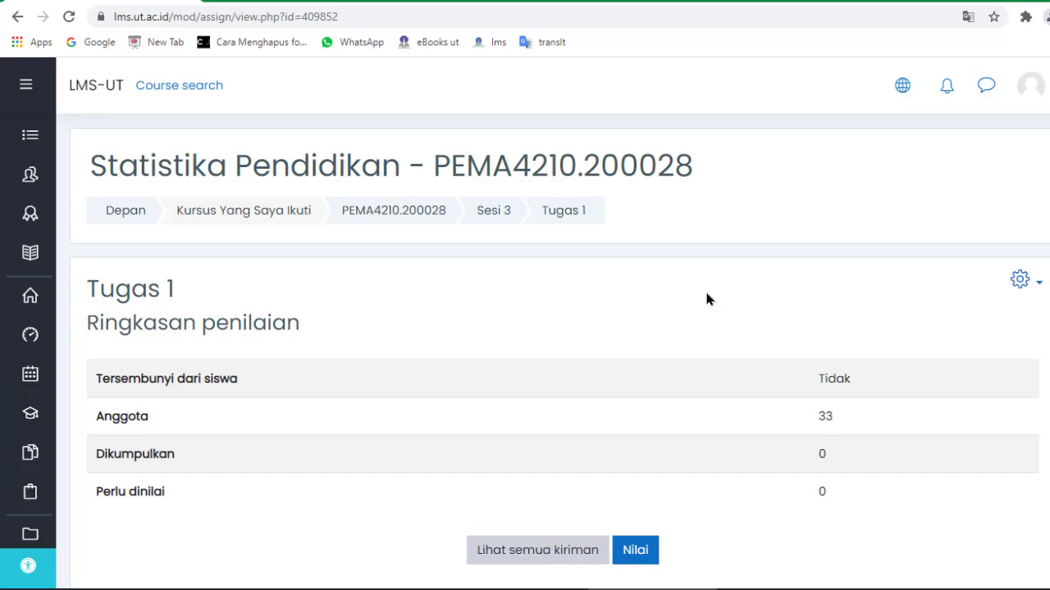
Reopen Tugas 1's settings form via Ubah Pengaturan in the gear menu.
click(1028, 286)
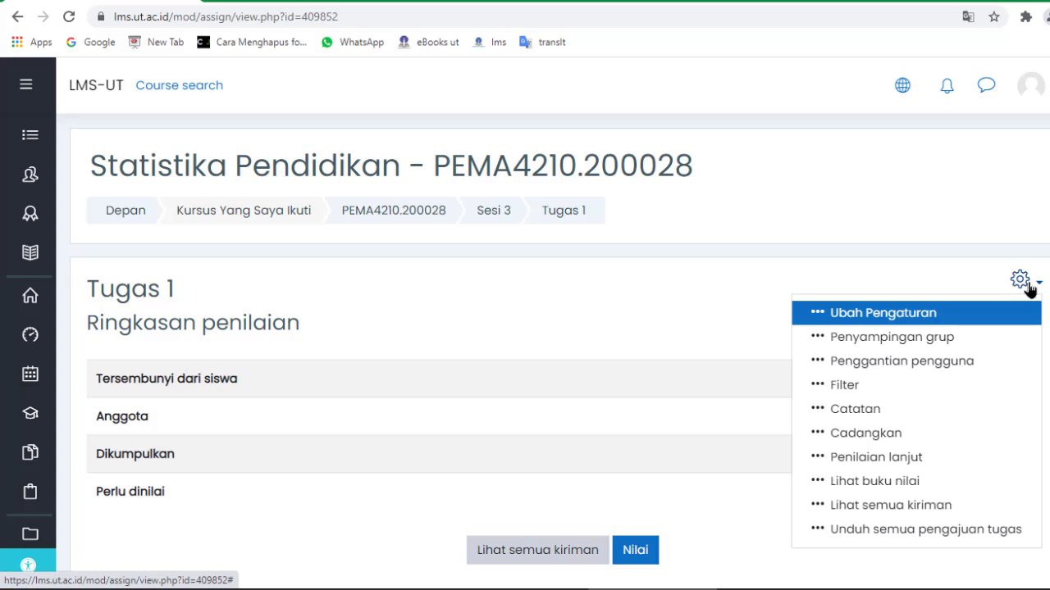
click(884, 318)
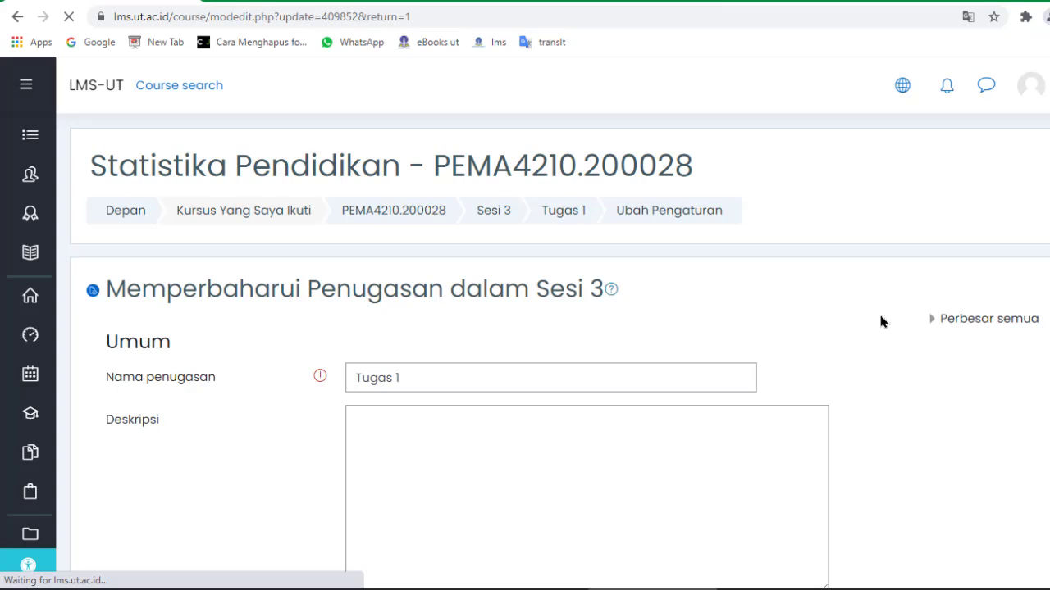
scroll(643, 336, down, 7)
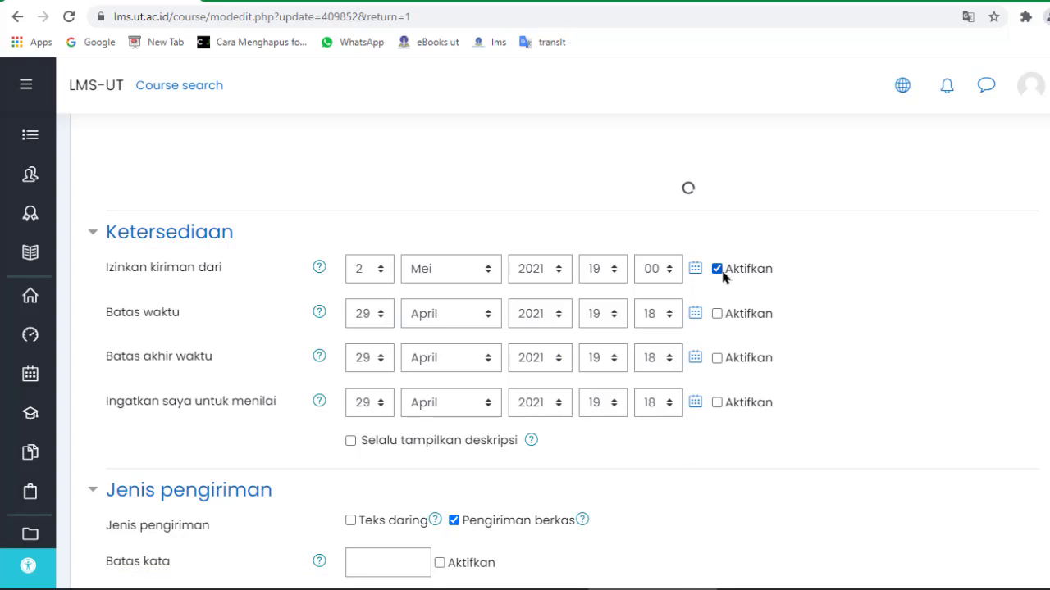
scroll(728, 273, up, 5)
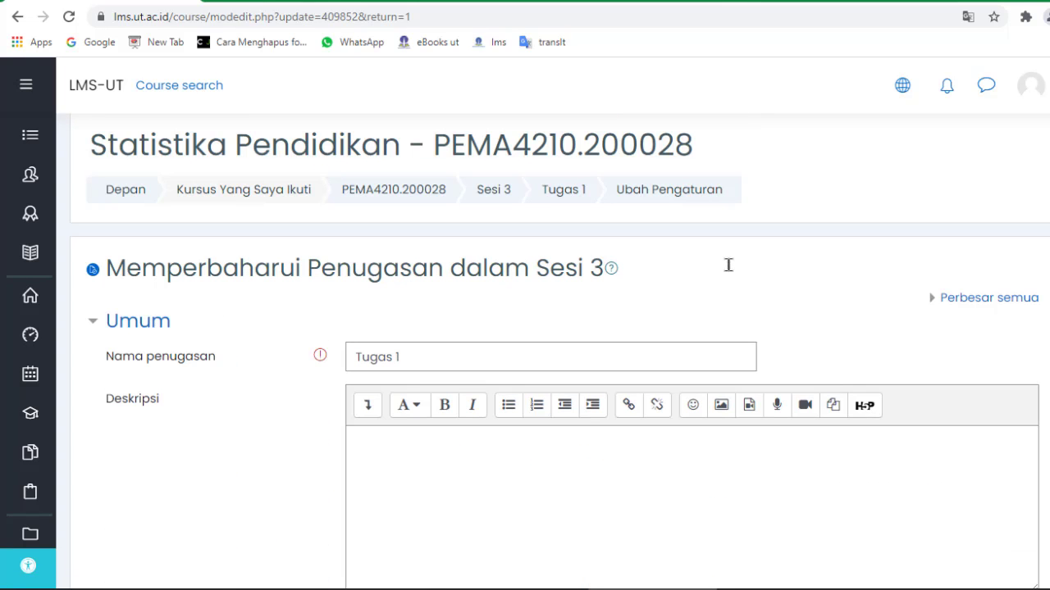
scroll(728, 272, down, 6)
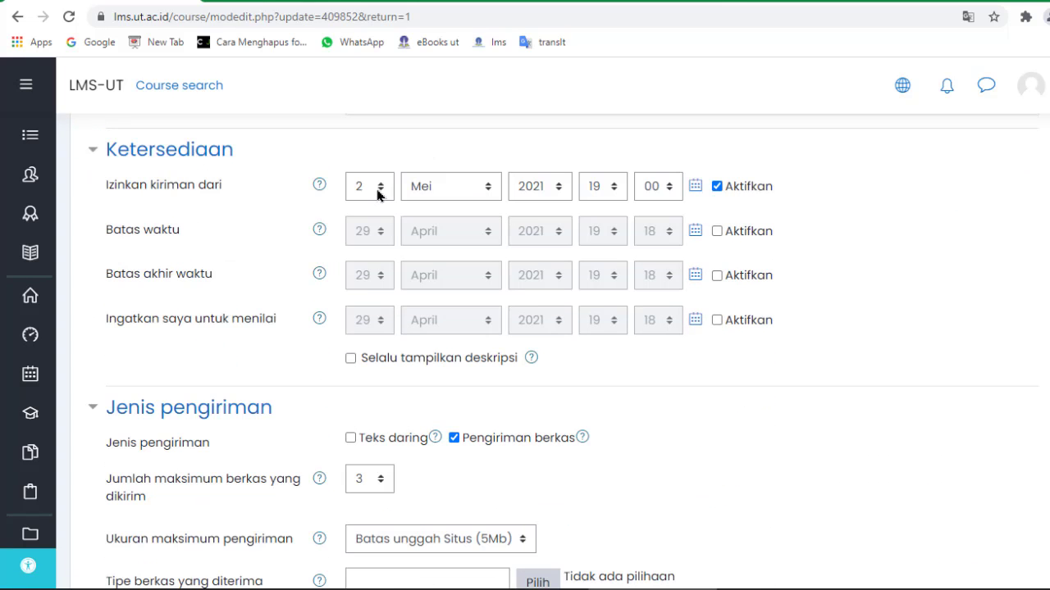
Set Izinkan kiriman dari to 29 April 2021.
click(377, 188)
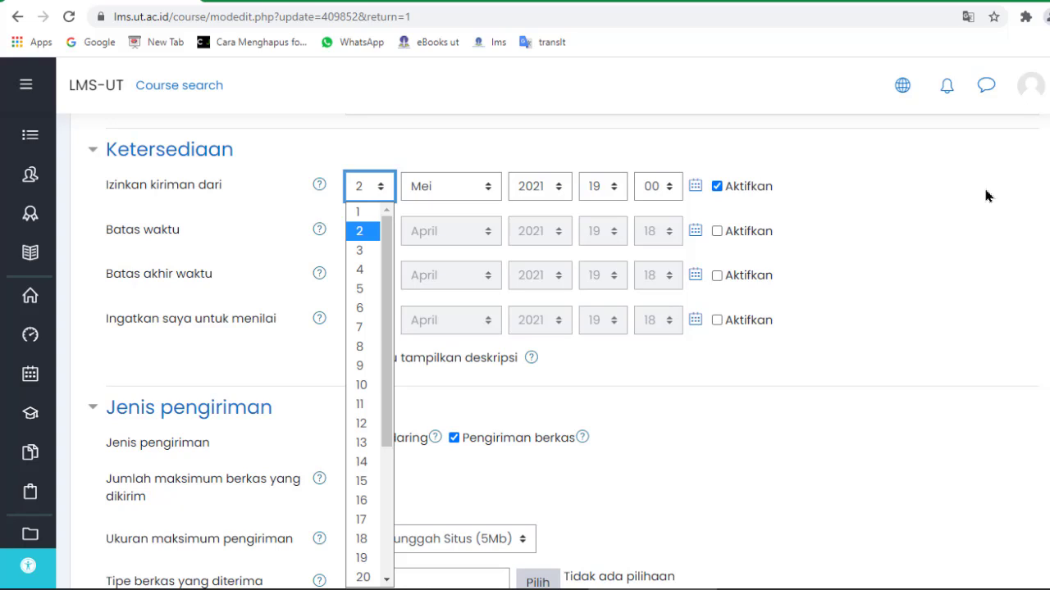
scroll(361, 405, down, 3)
click(359, 538)
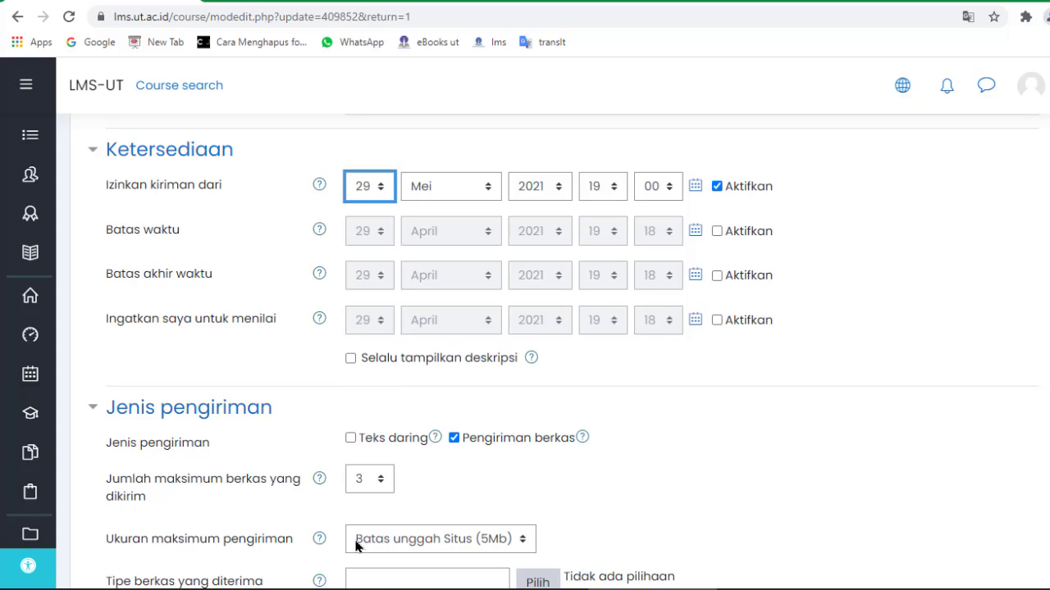
click(466, 189)
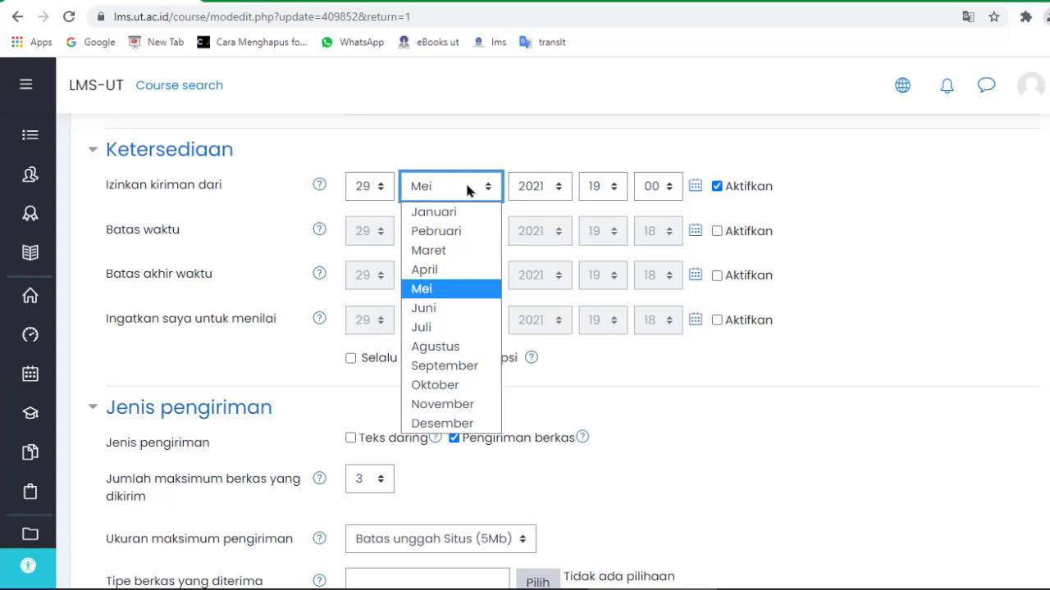
click(430, 271)
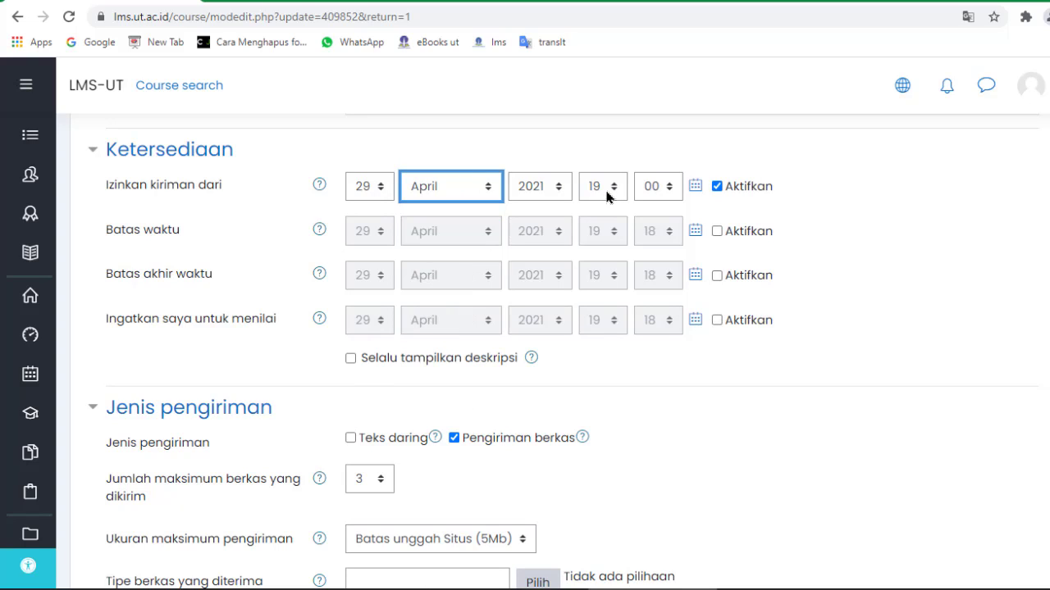
scroll(627, 414, down, 3)
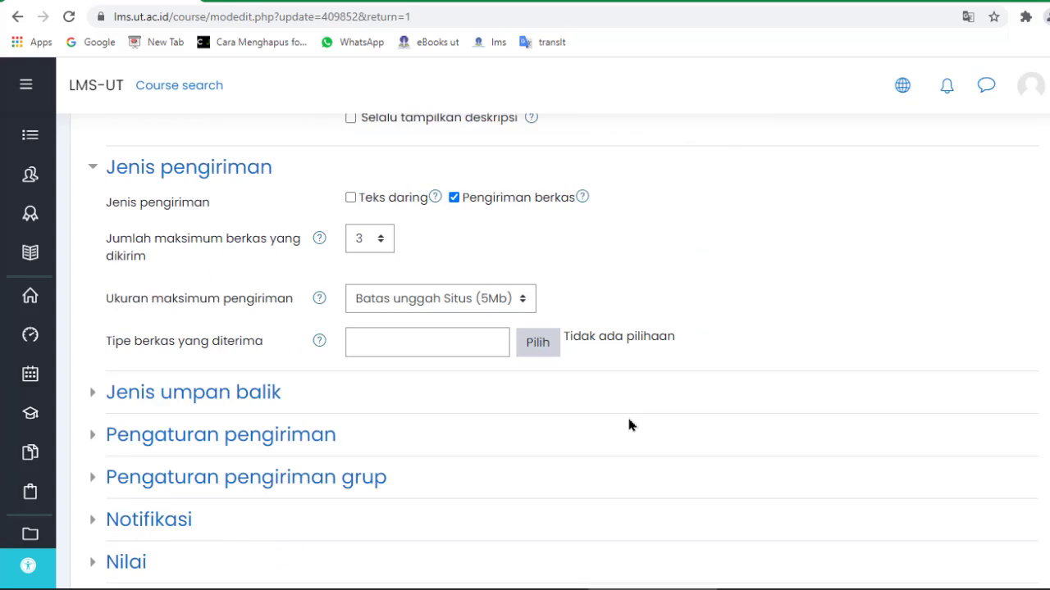
scroll(629, 420, down, 6)
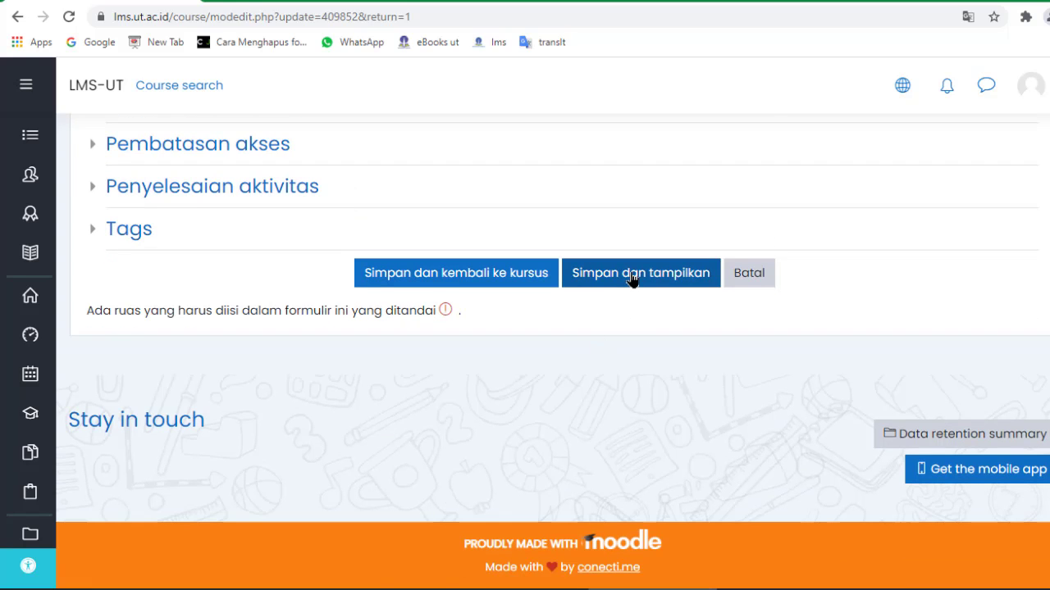
Save with Simpan dan tampilkan and review the Tugas 1 page listing KUIS 1 STATISTIKA PENDIDIKAN.pdf.
click(631, 278)
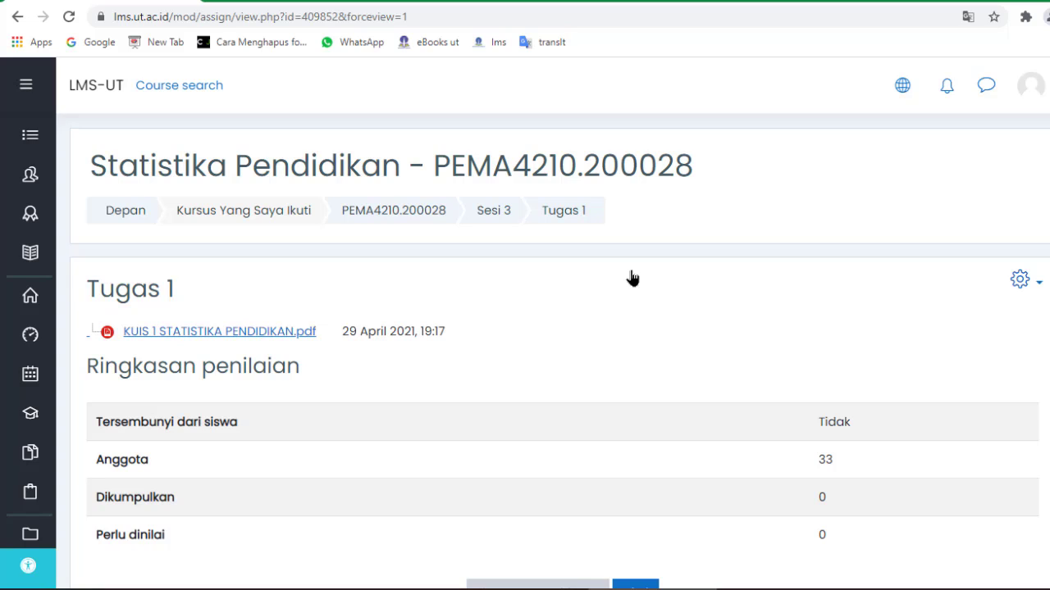
mouse_move(1023, 579)
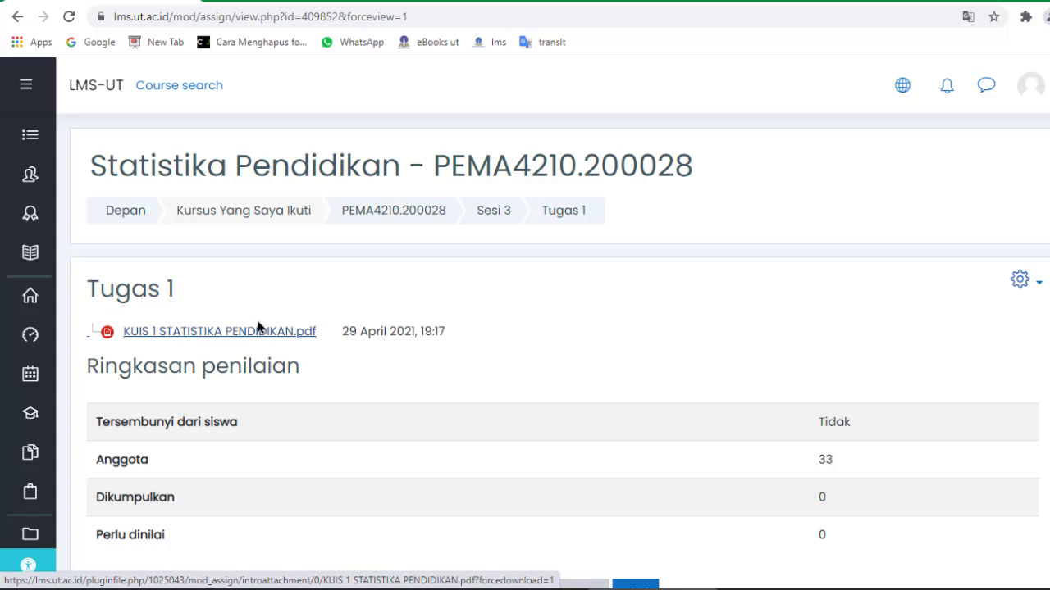
scroll(272, 344, down, 2)
scroll(274, 344, up, 2)
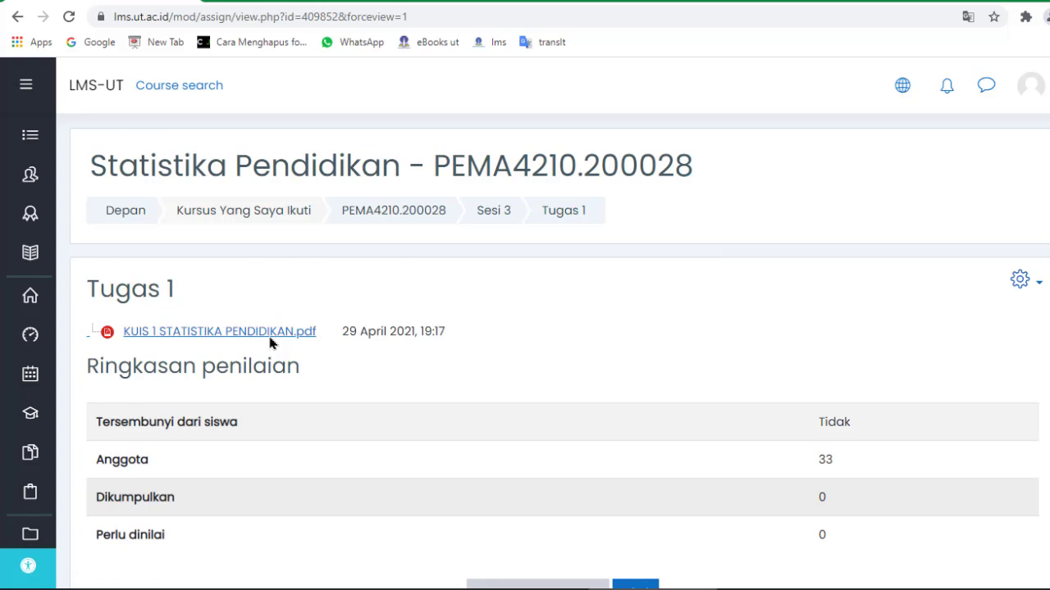
click(219, 2)
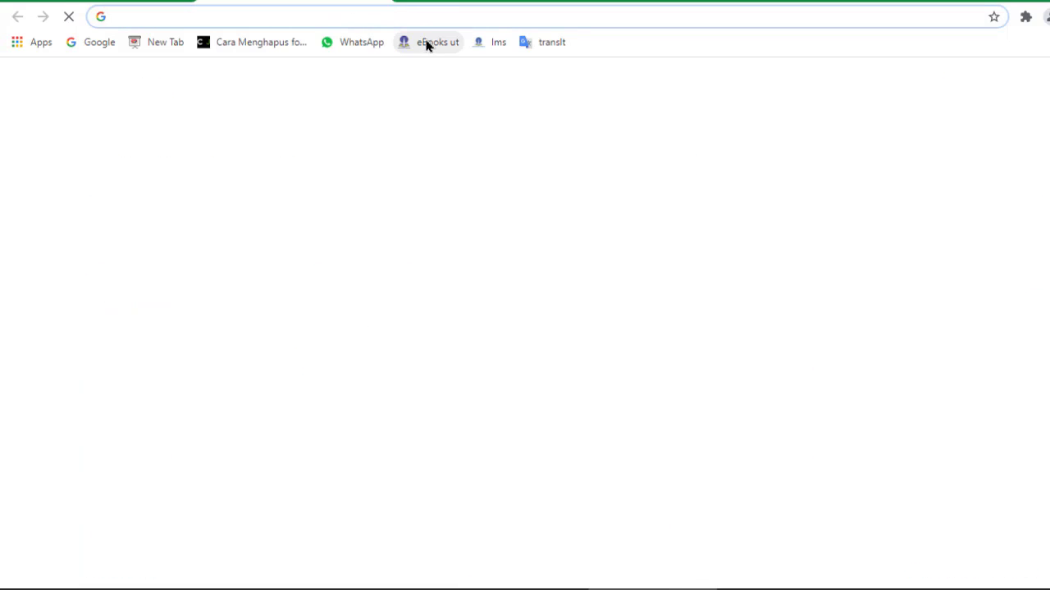
click(380, 1)
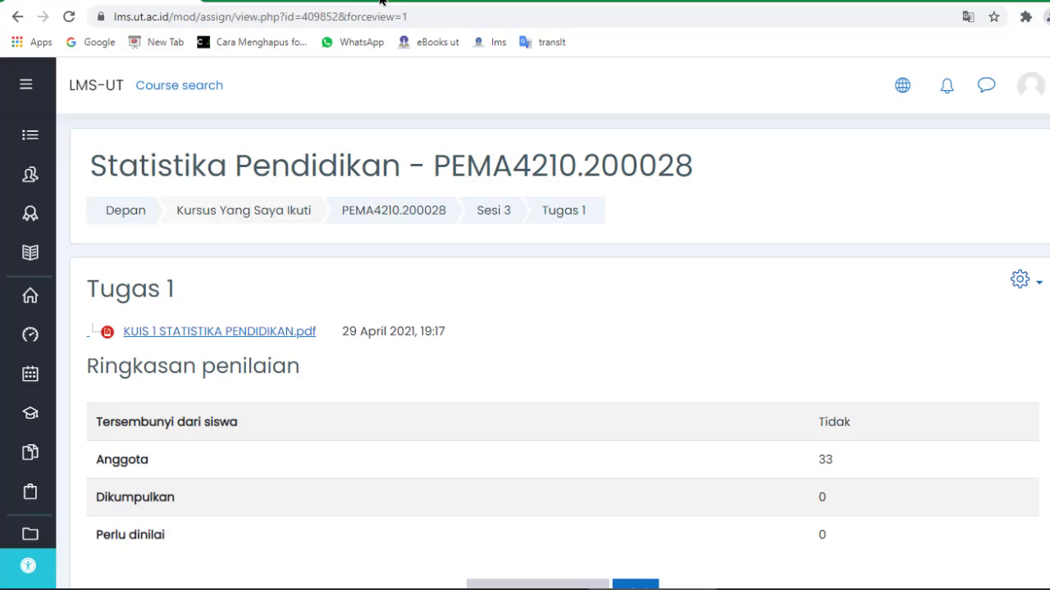
Launch Firefox from the Windows Start menu.
mouse_move(666, 582)
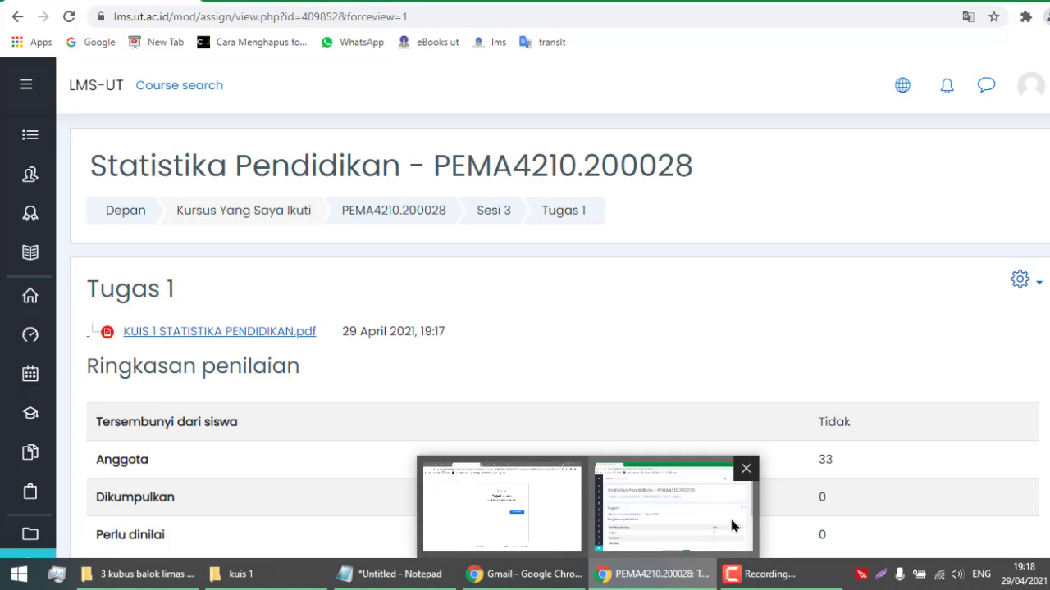
click(18, 574)
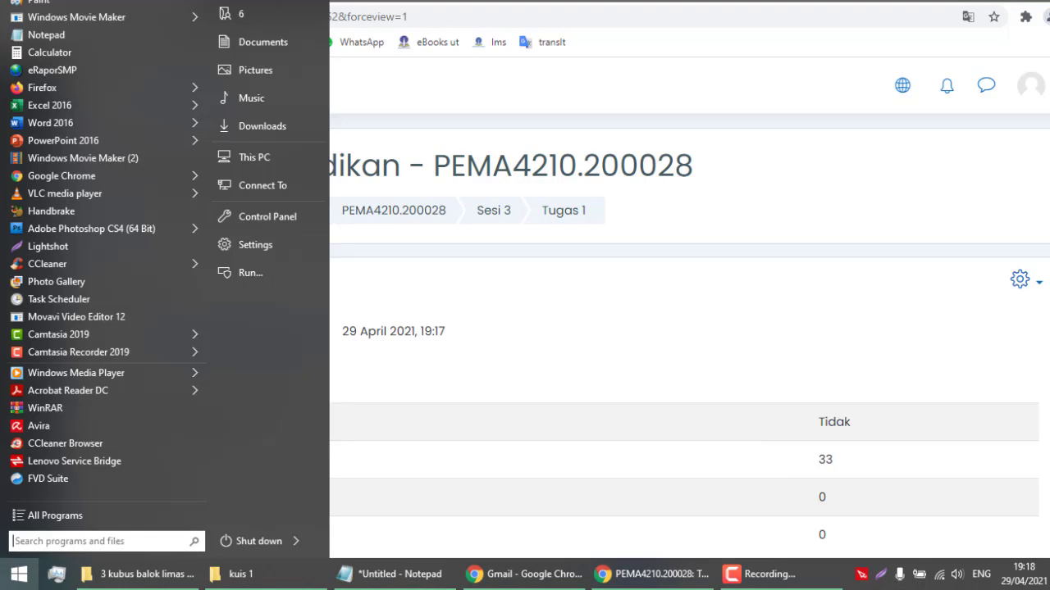
click(58, 94)
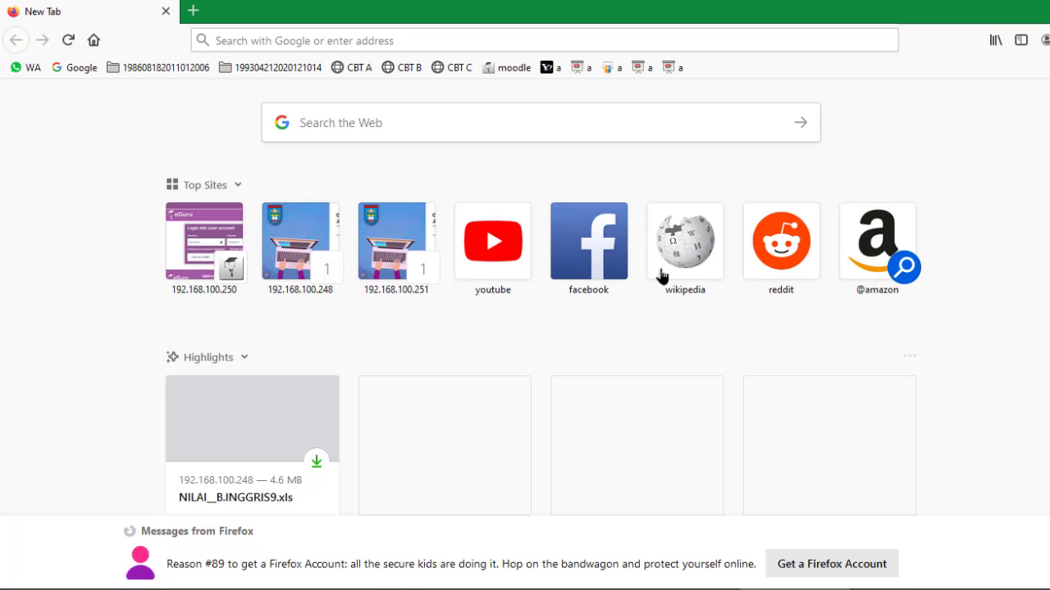
Load lms.ut.ac.id in Firefox.
click(280, 39)
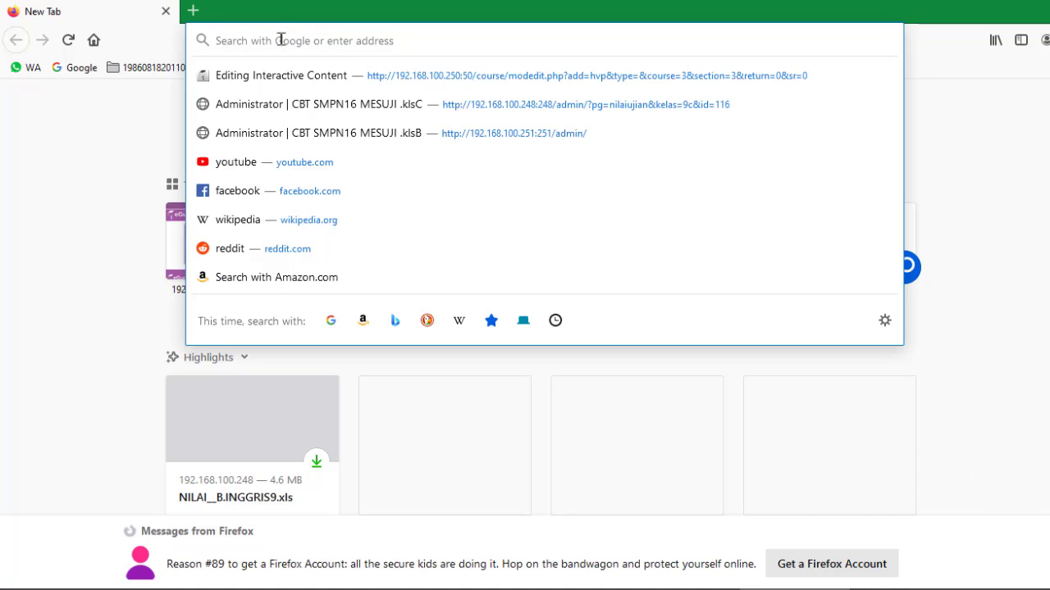
text(lms.ut.ac.id)
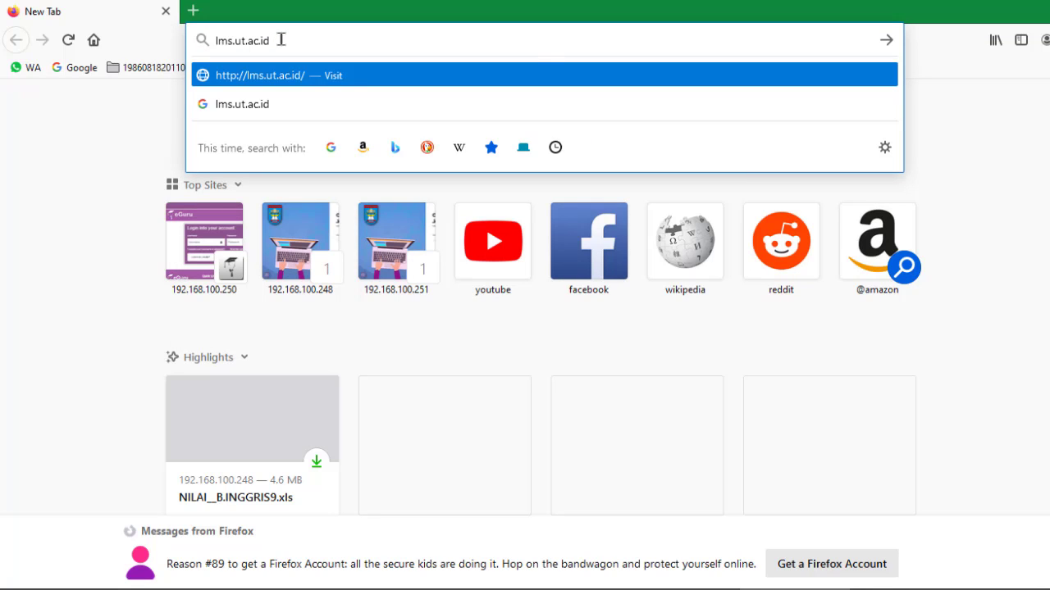
key(Return)
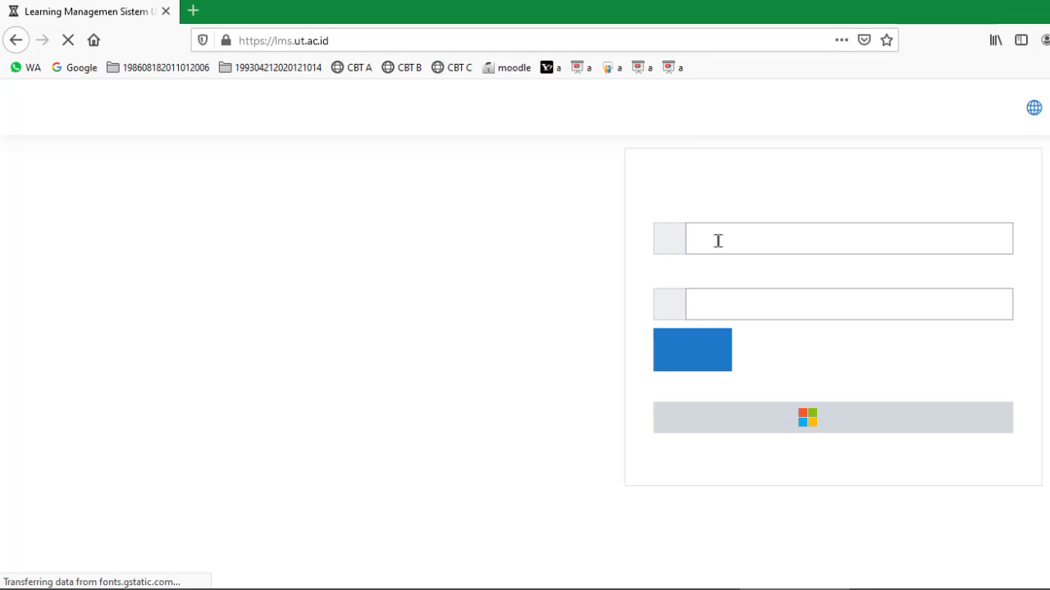
Log in with the student's username and password, declining to save the login.
click(718, 241)
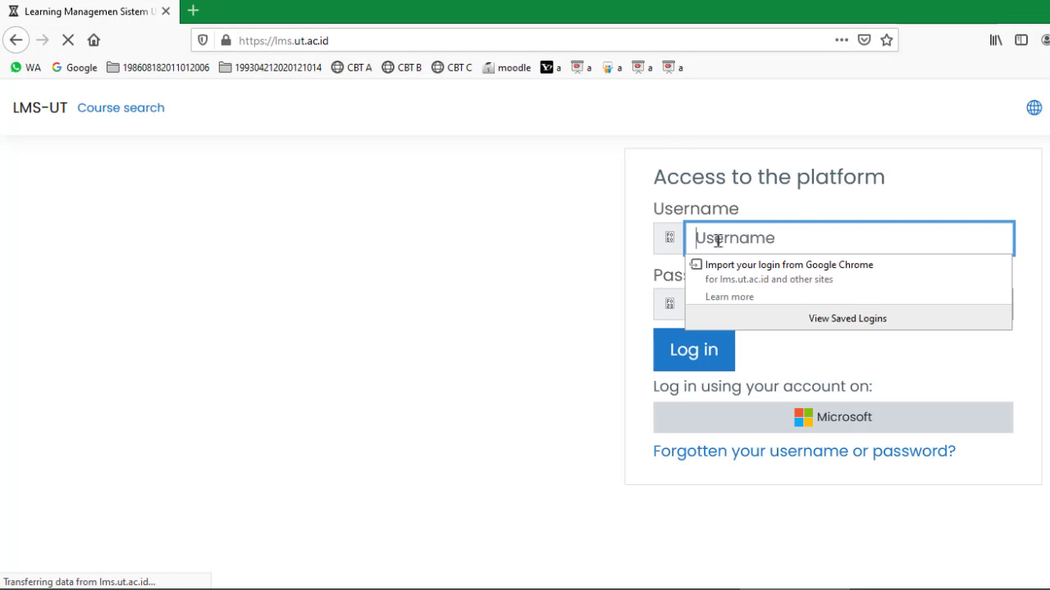
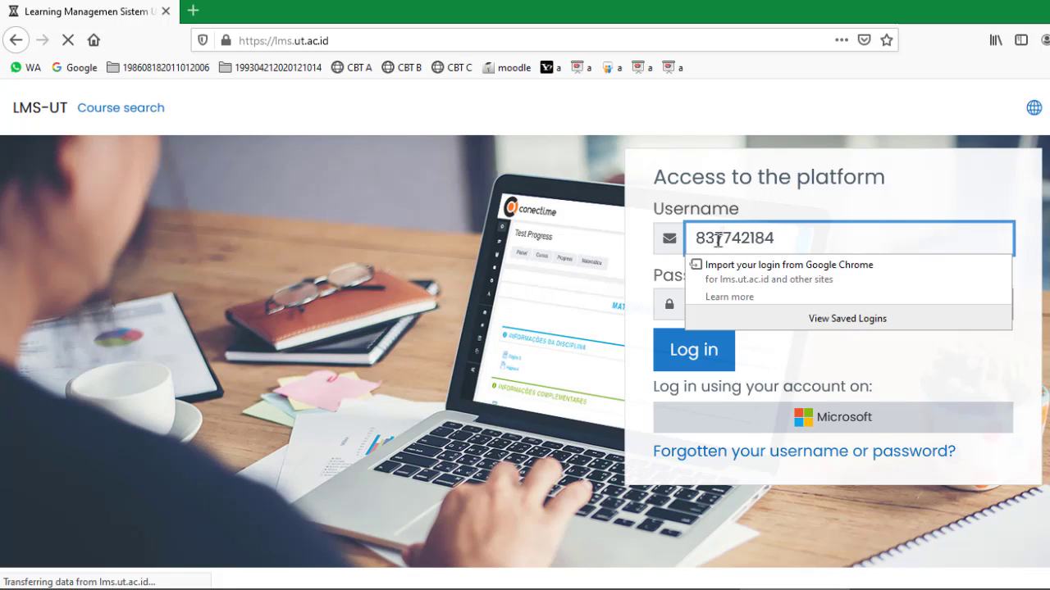
click(649, 288)
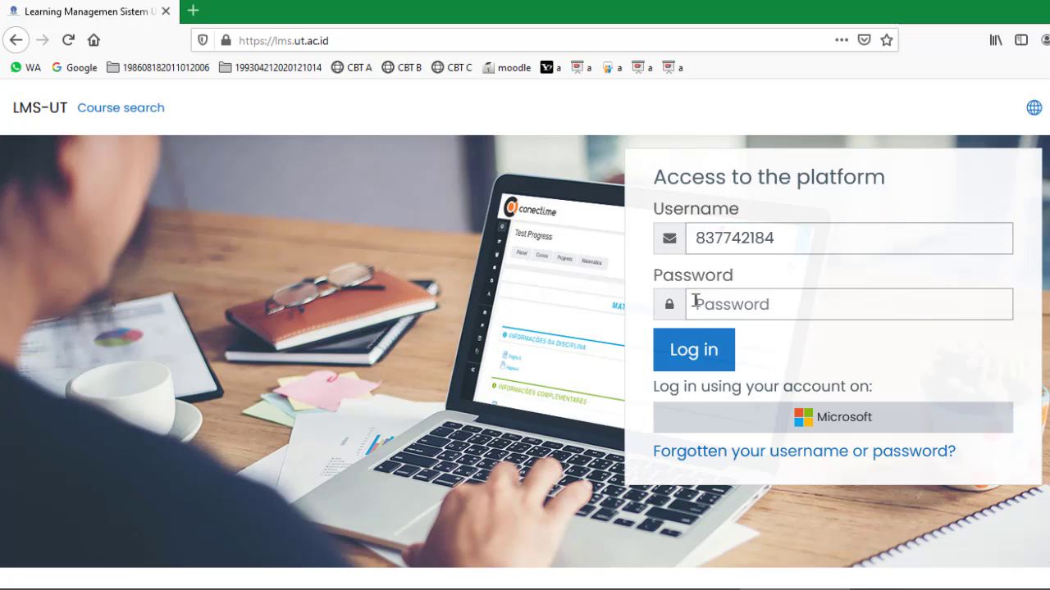
click(695, 301)
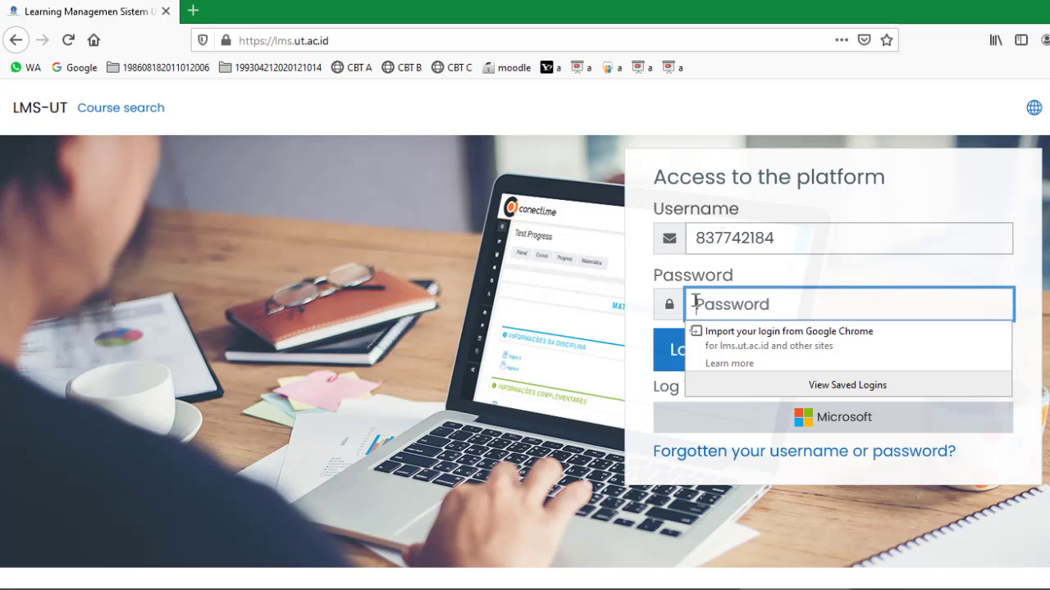
text(••)
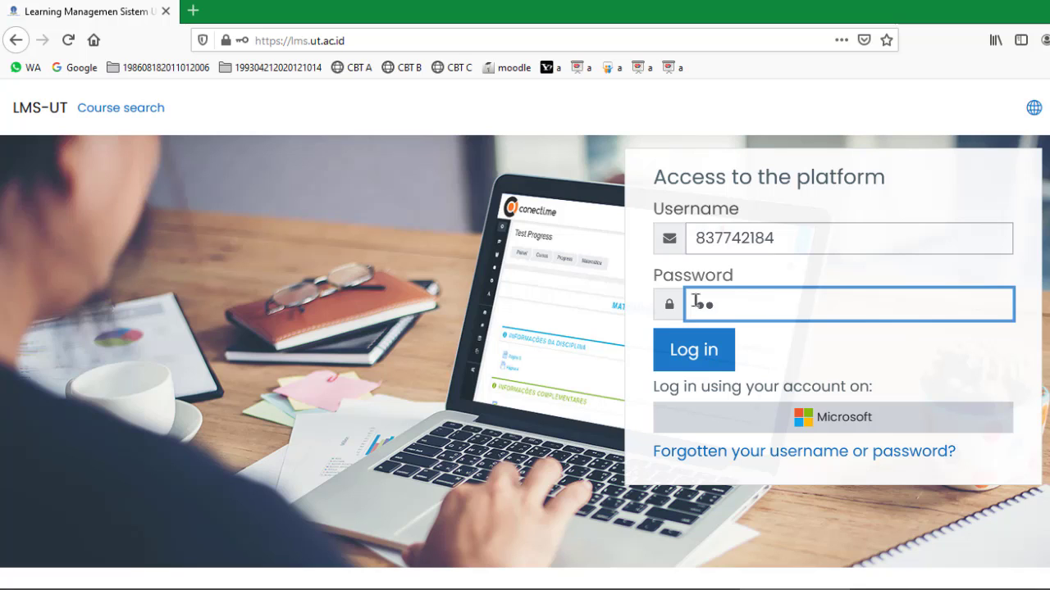
text(•••••••)
key(BackSpace)
click(702, 362)
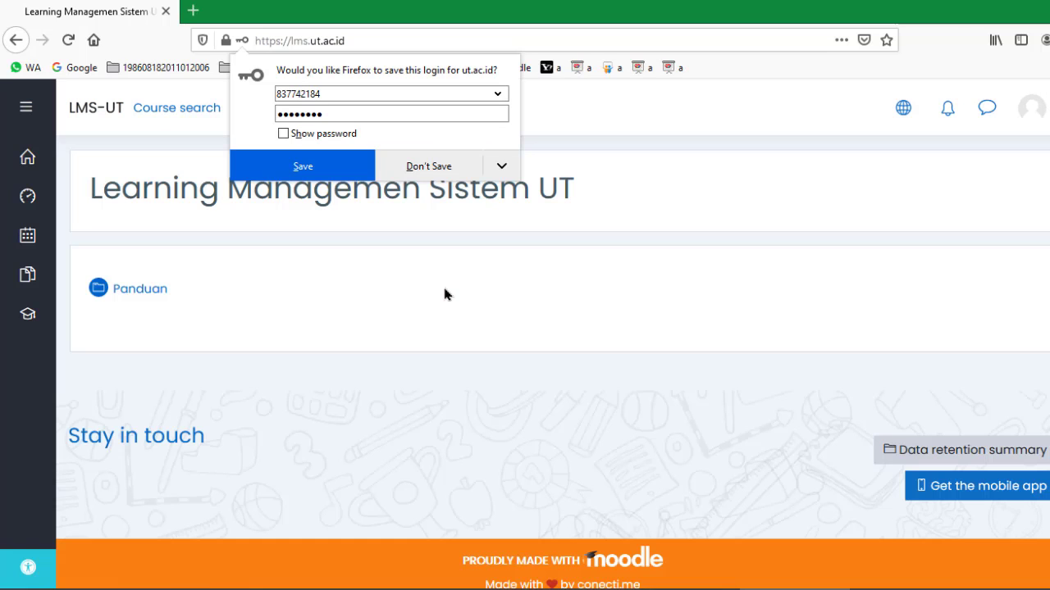
click(452, 170)
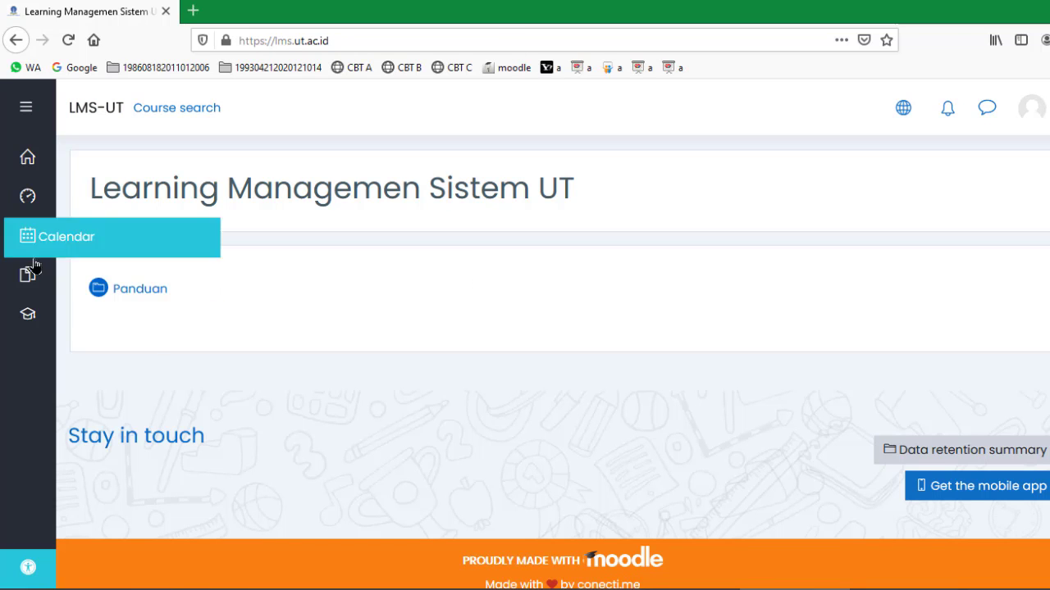
Open the PEMA4210.200028 course and go to the Tugas 1 assignment under Sesi 3.
mouse_move(43, 320)
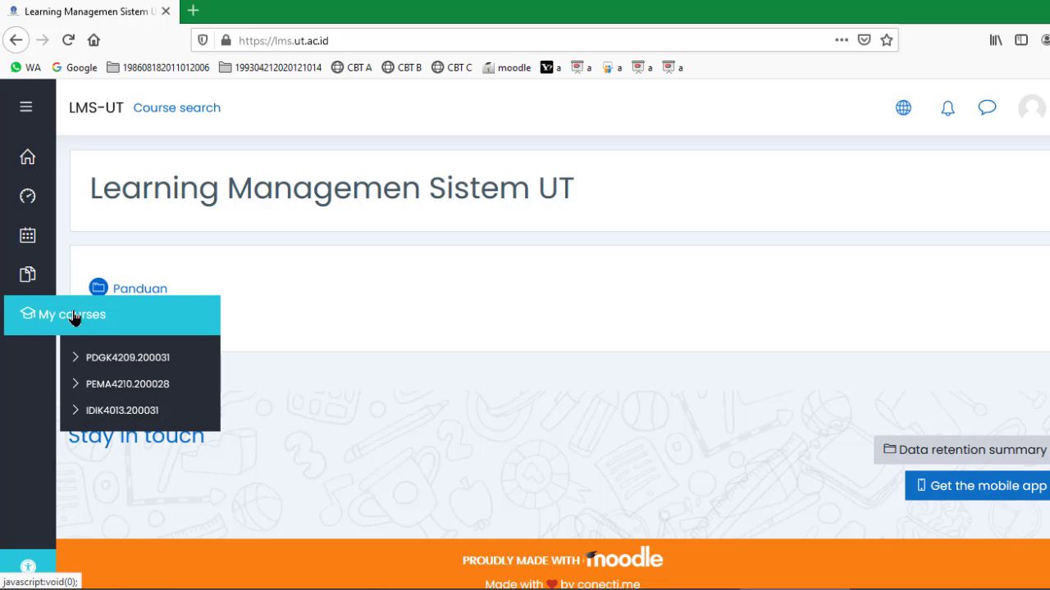
click(149, 388)
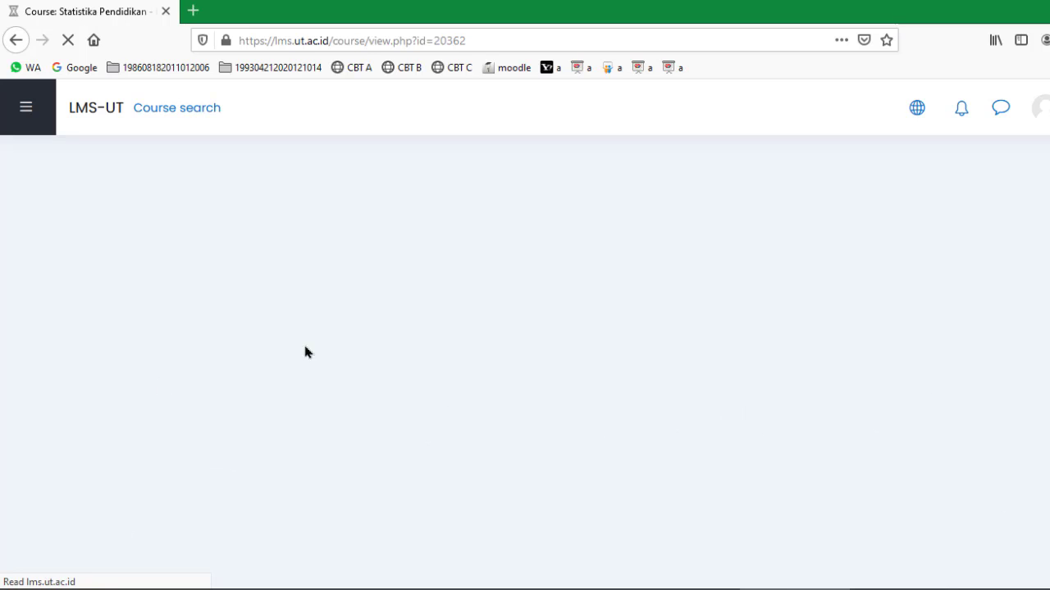
scroll(427, 300, down, 10)
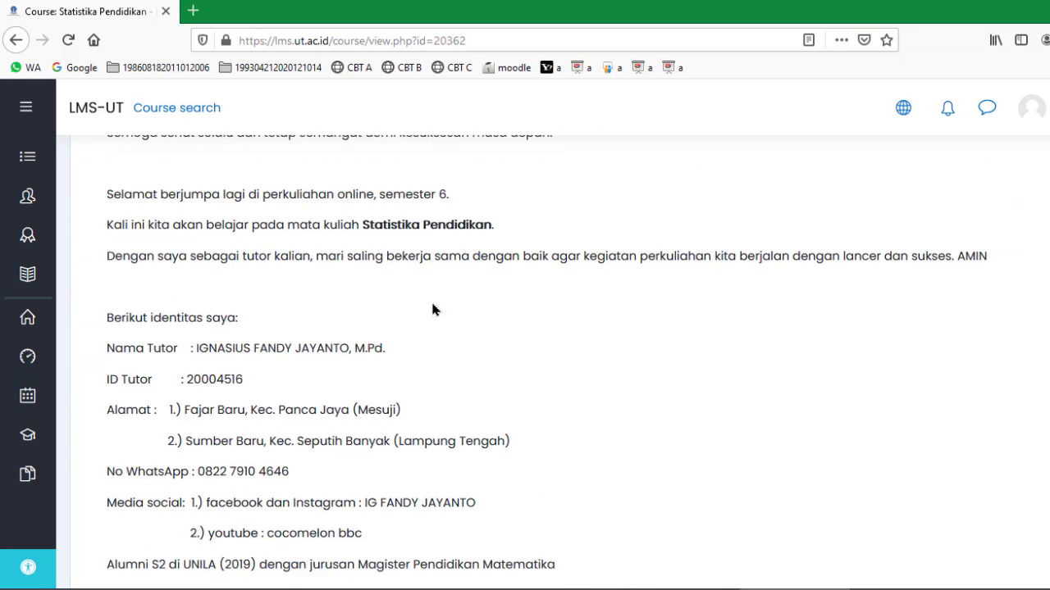
scroll(433, 308, down, 10)
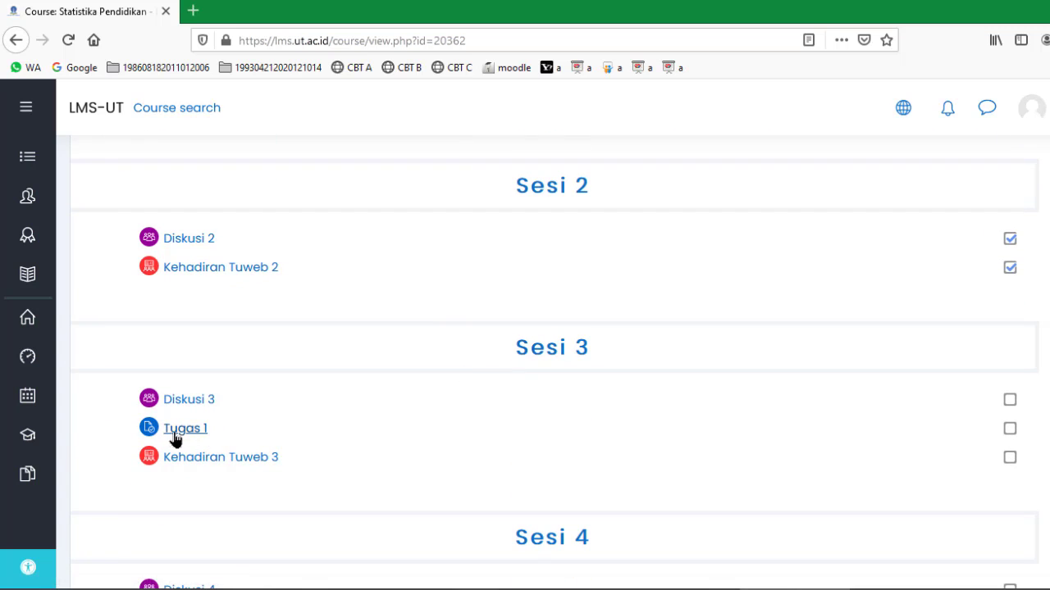
click(172, 435)
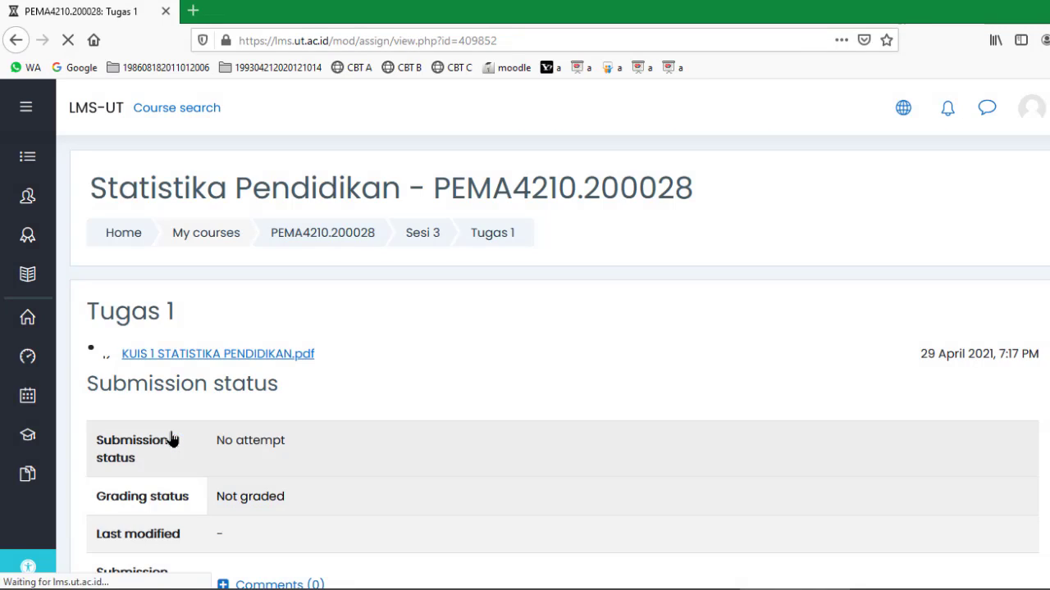
Check Tugas 1's No attempt status and choose Add submission.
scroll(329, 370, down, 3)
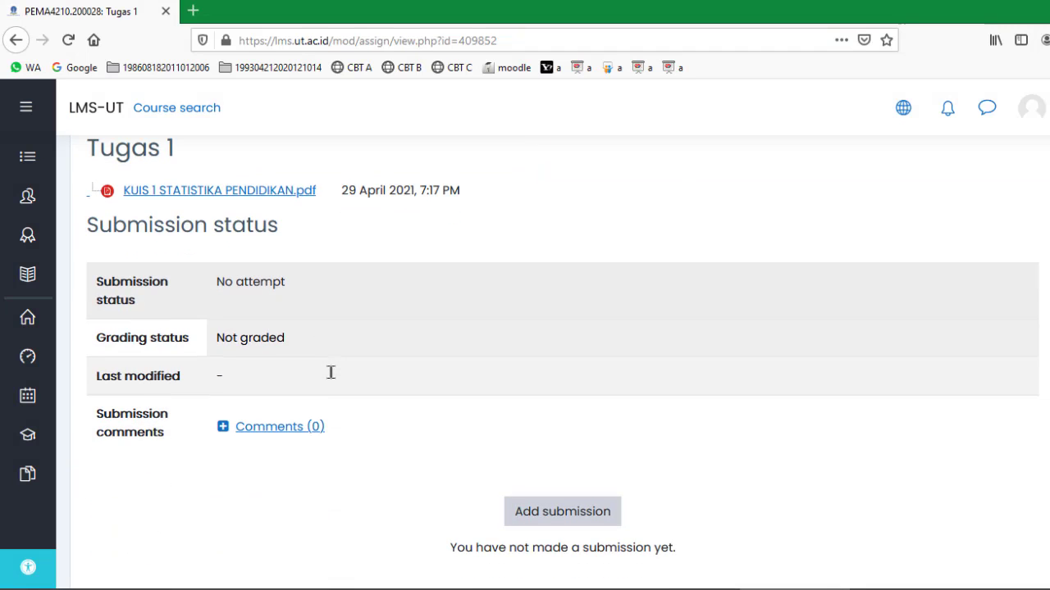
scroll(329, 370, up, 2)
scroll(274, 298, down, 3)
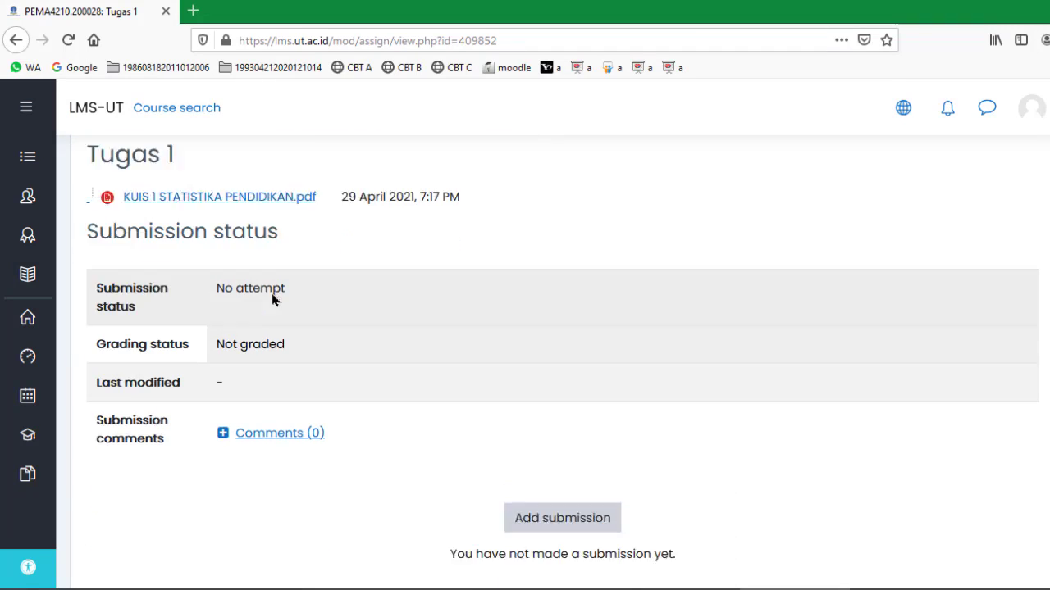
scroll(274, 300, up, 3)
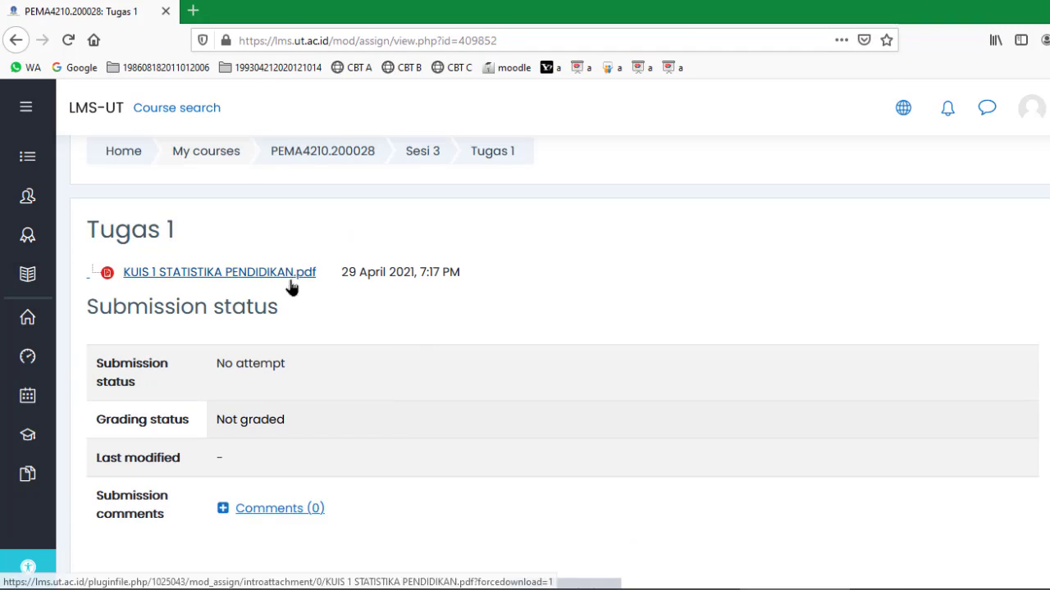
scroll(516, 344, down, 2)
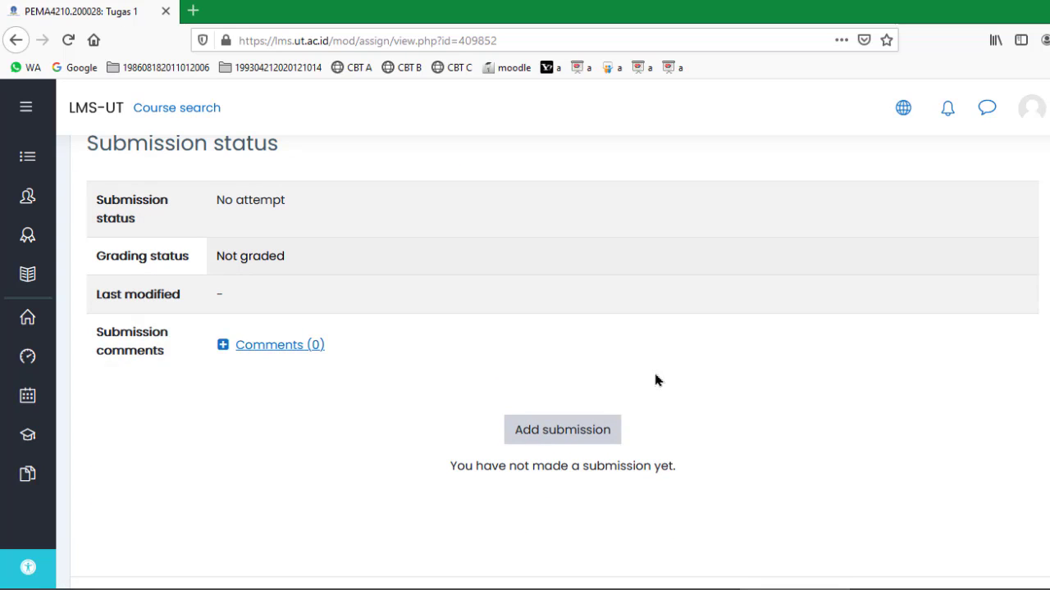
click(561, 436)
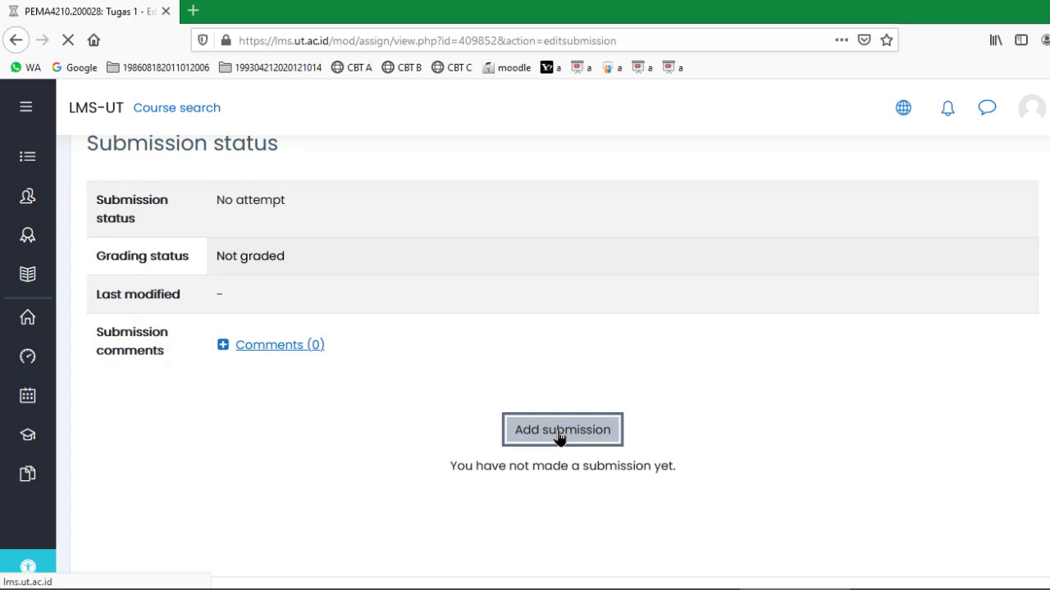
scroll(559, 439, down, 3)
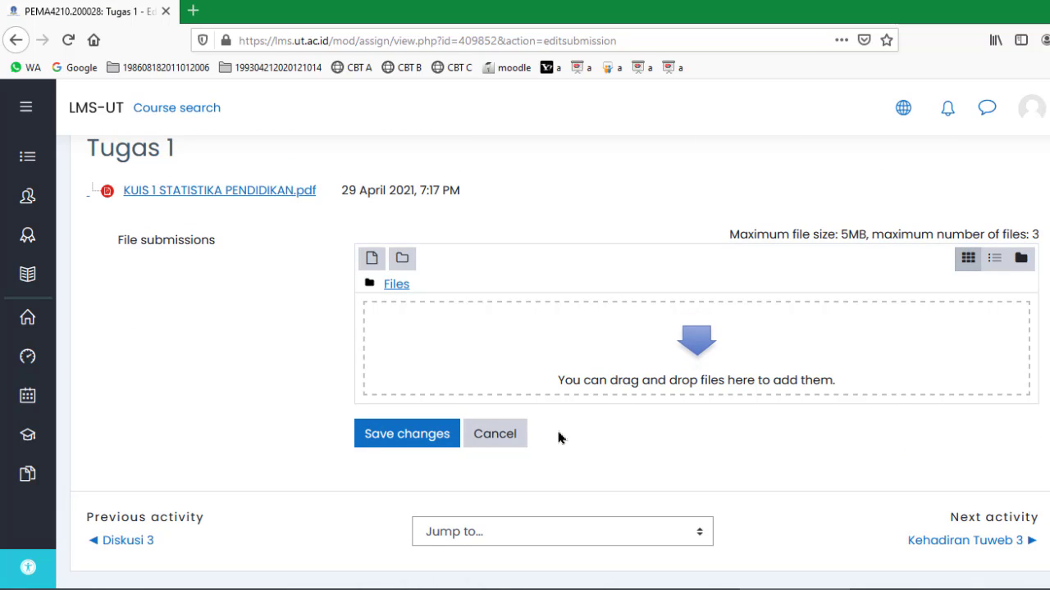
scroll(554, 430, up, 2)
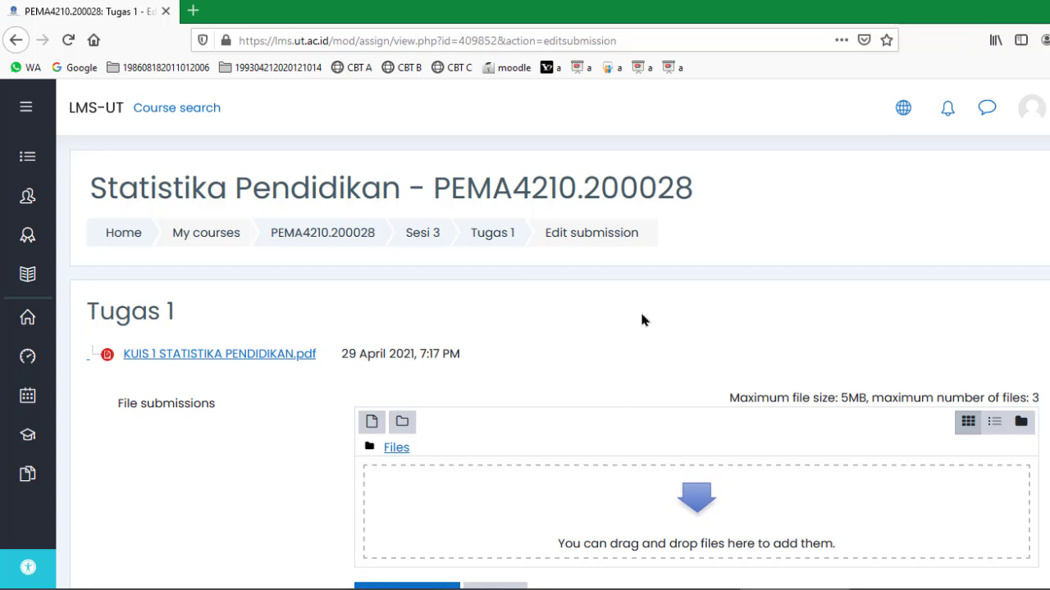
scroll(640, 312, down, 3)
scroll(641, 312, up, 2)
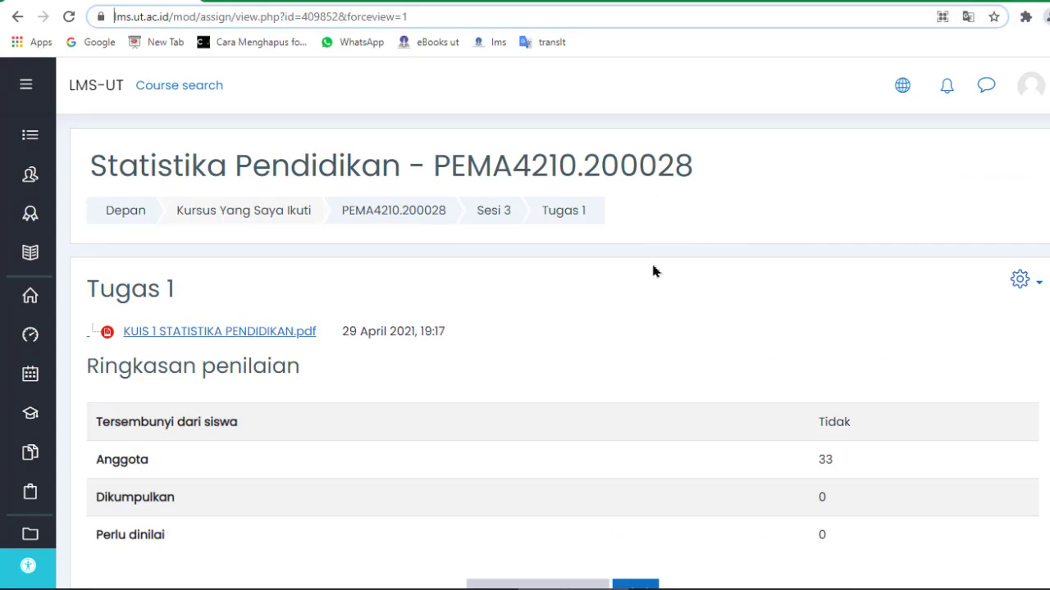
scroll(493, 326, down, 5)
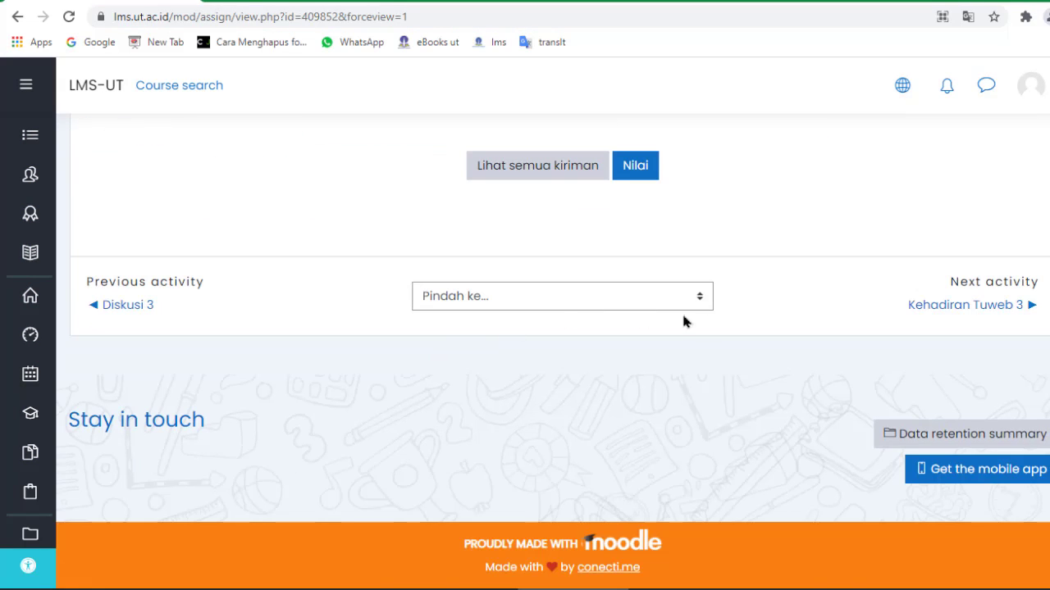
scroll(347, 180, up, 3)
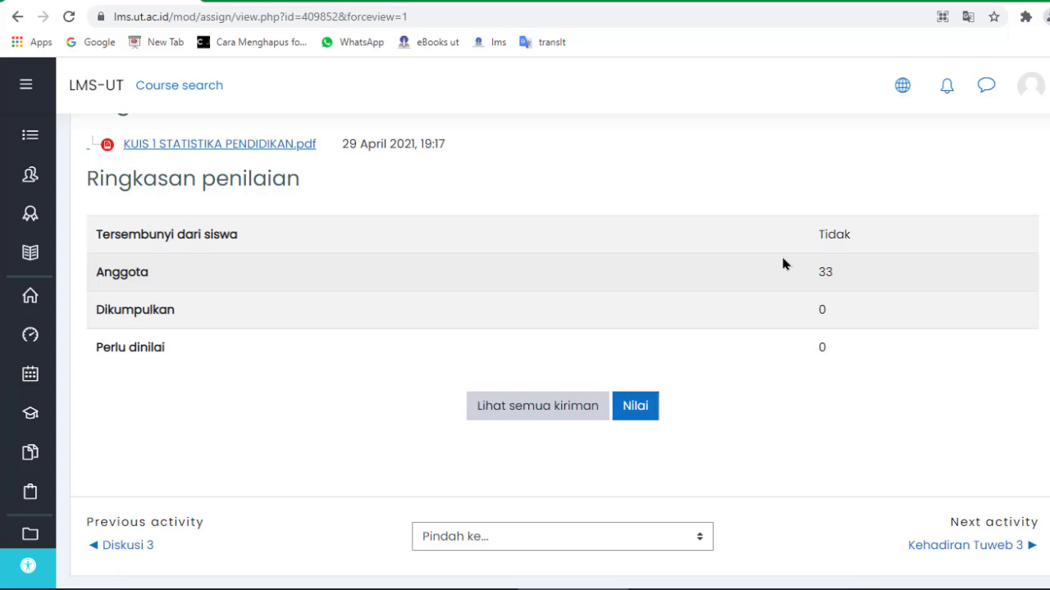
scroll(783, 263, up, 3)
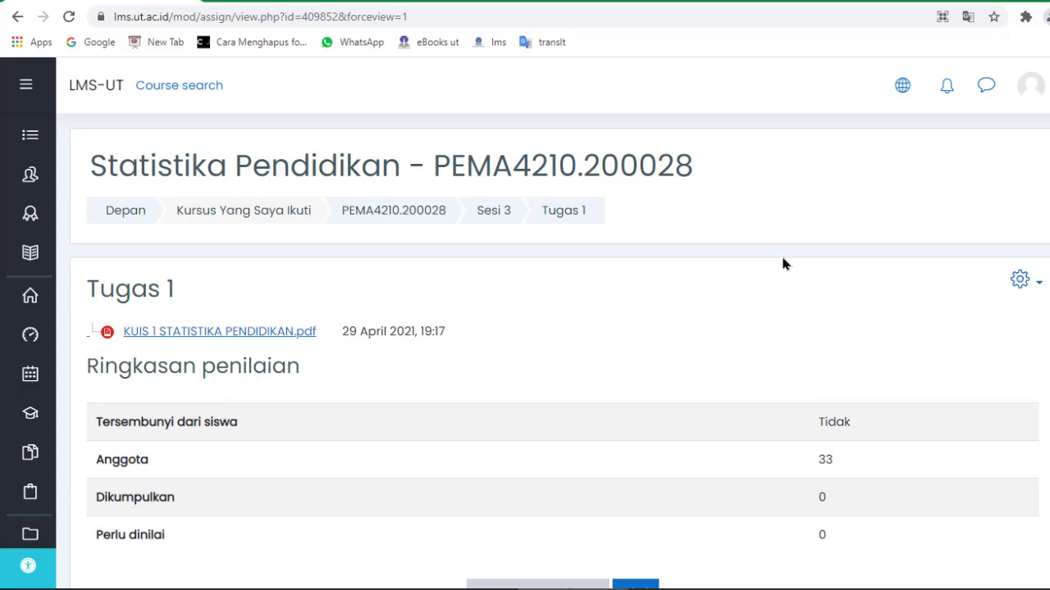